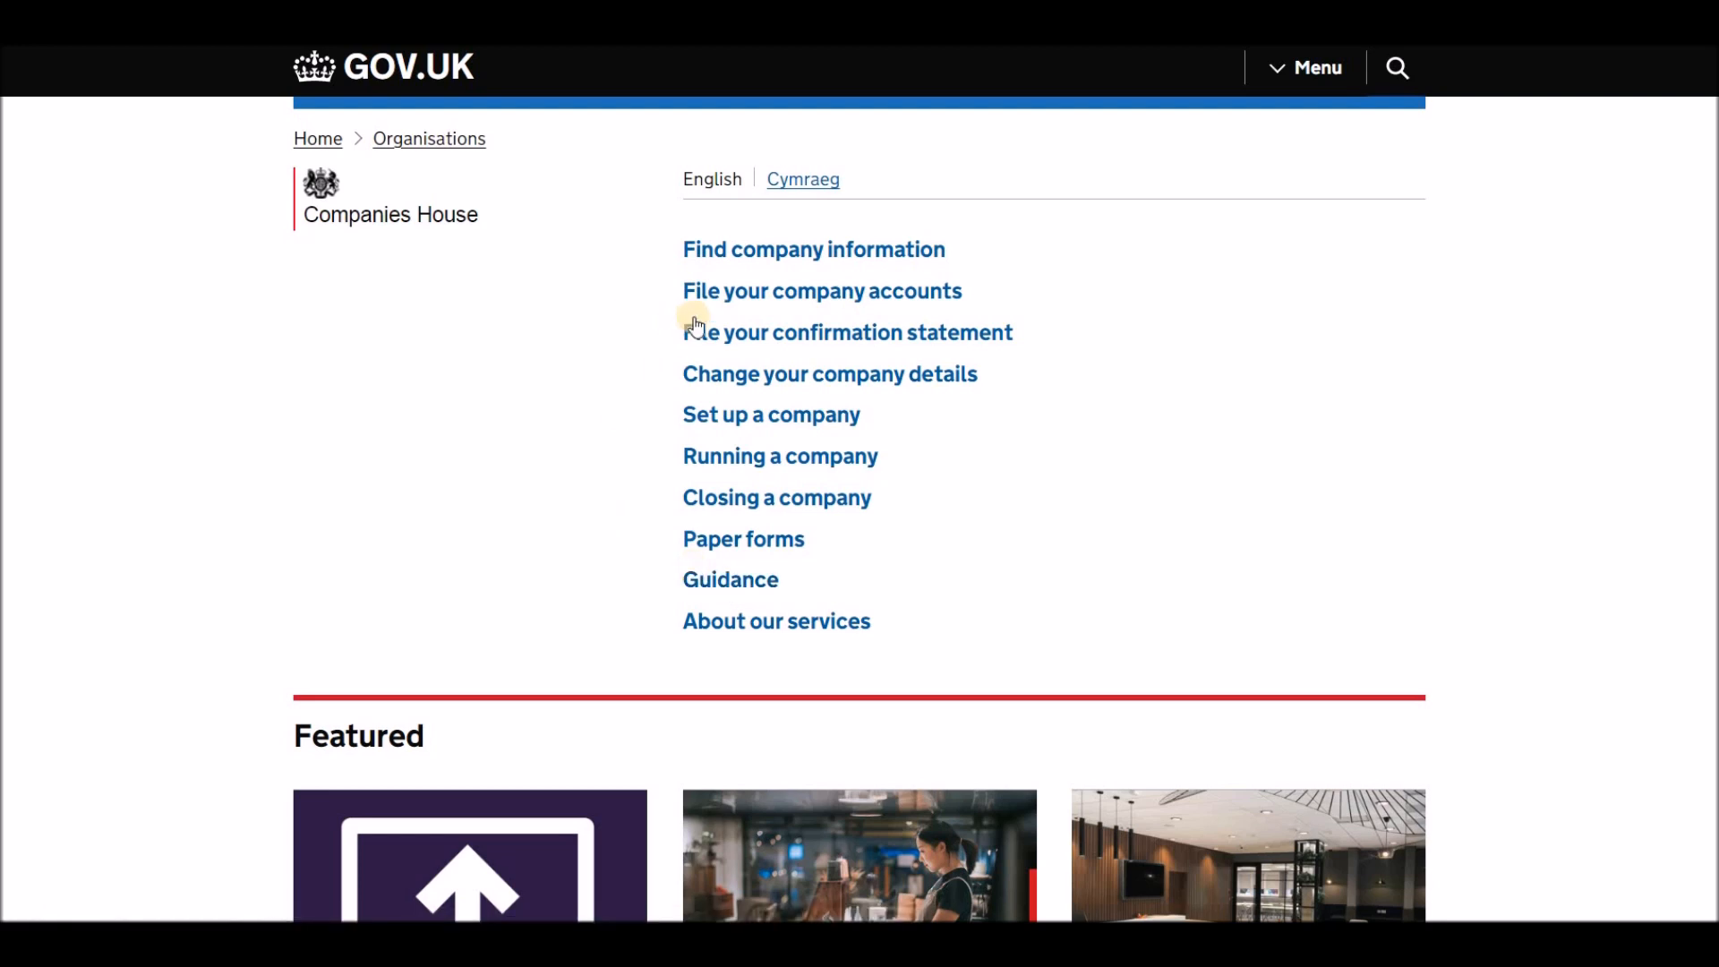
Open the service for filing company accounts, review the notes on what is needed before starting, and start the service
left_click(882, 295)
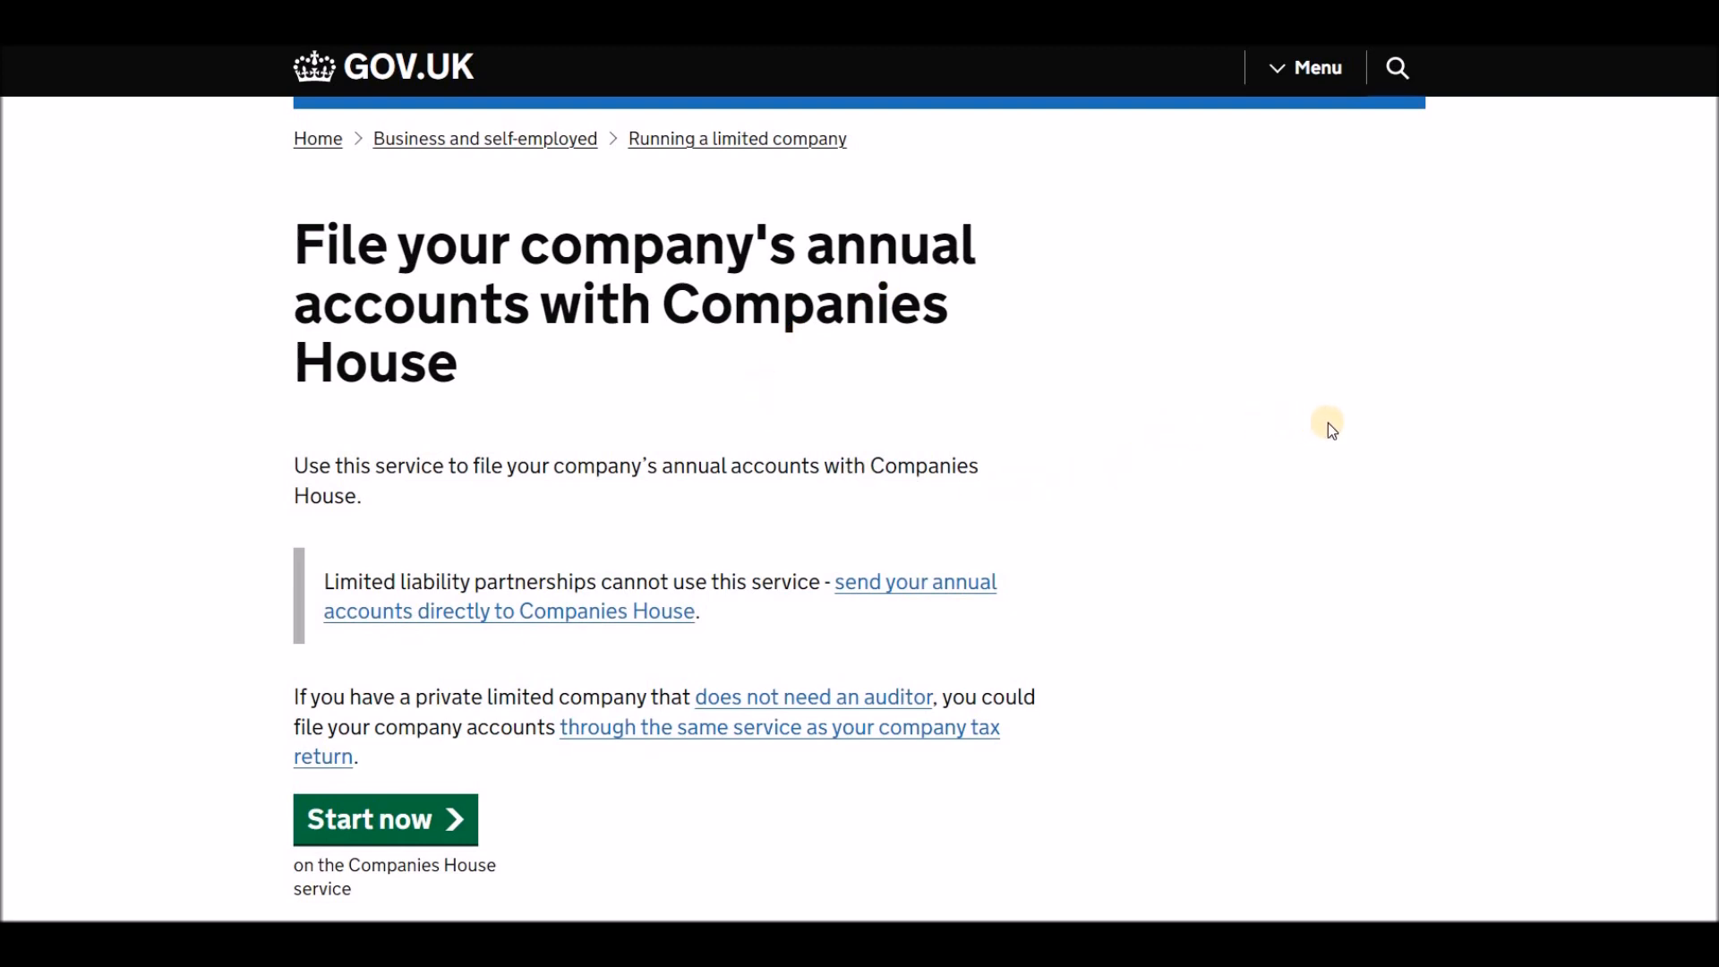
scroll(1330, 423, "down", 7)
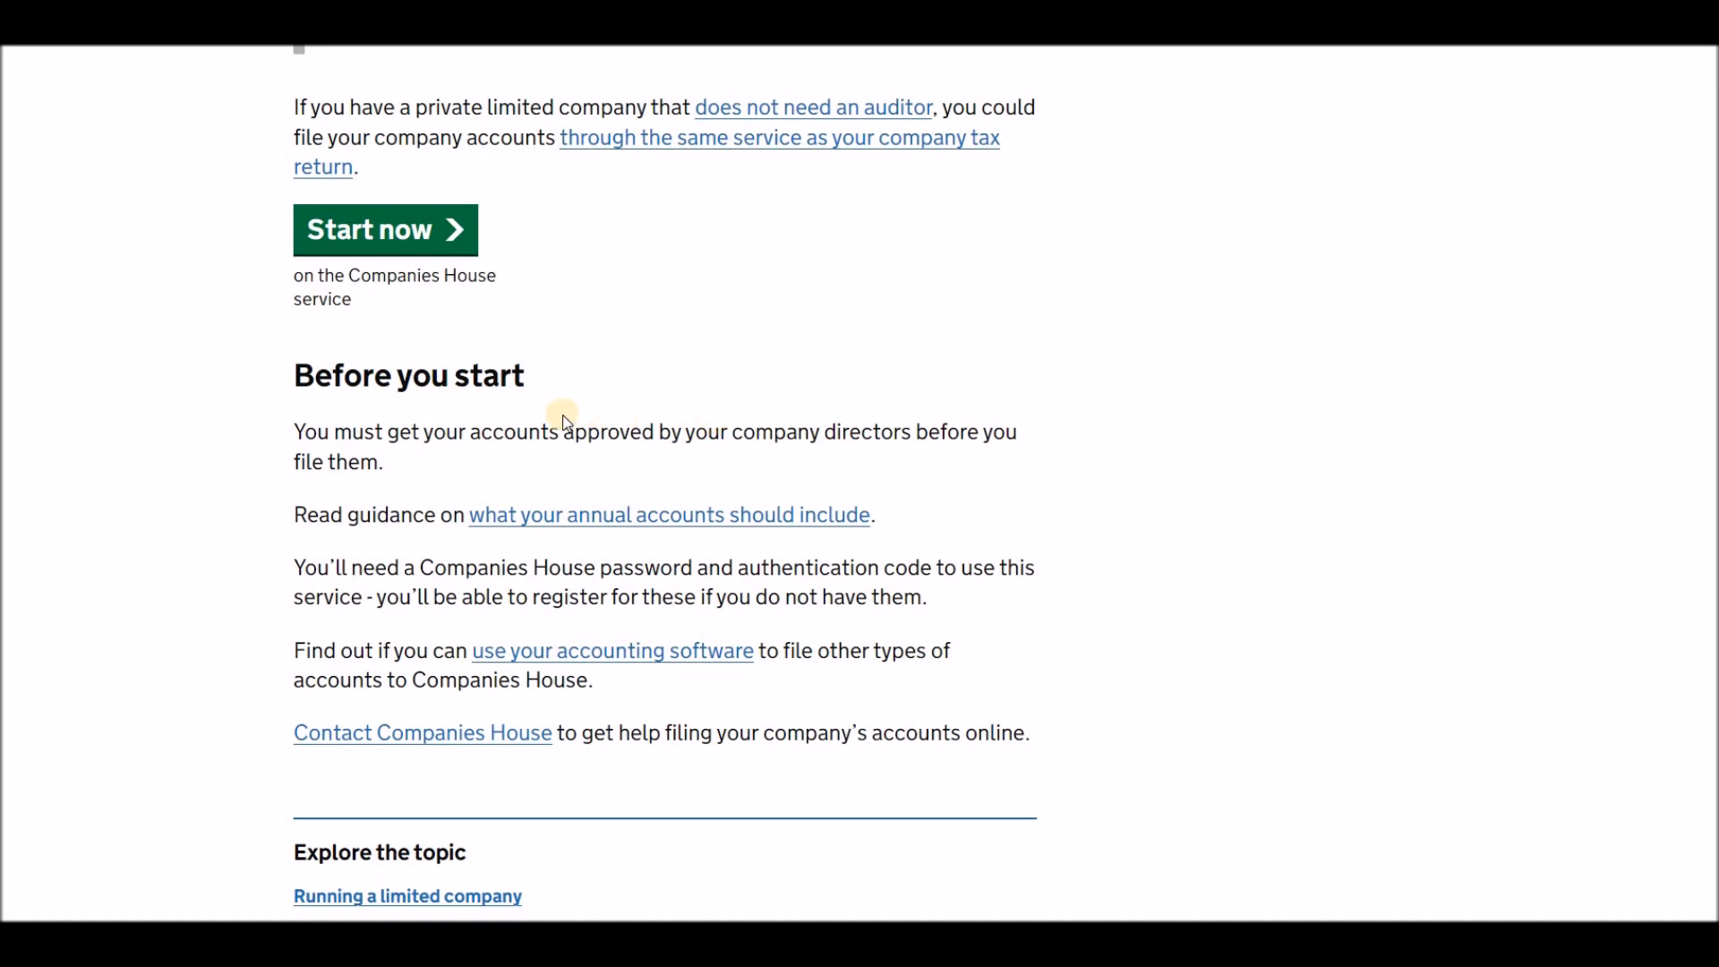
left_click_drag(410, 458, 261, 439)
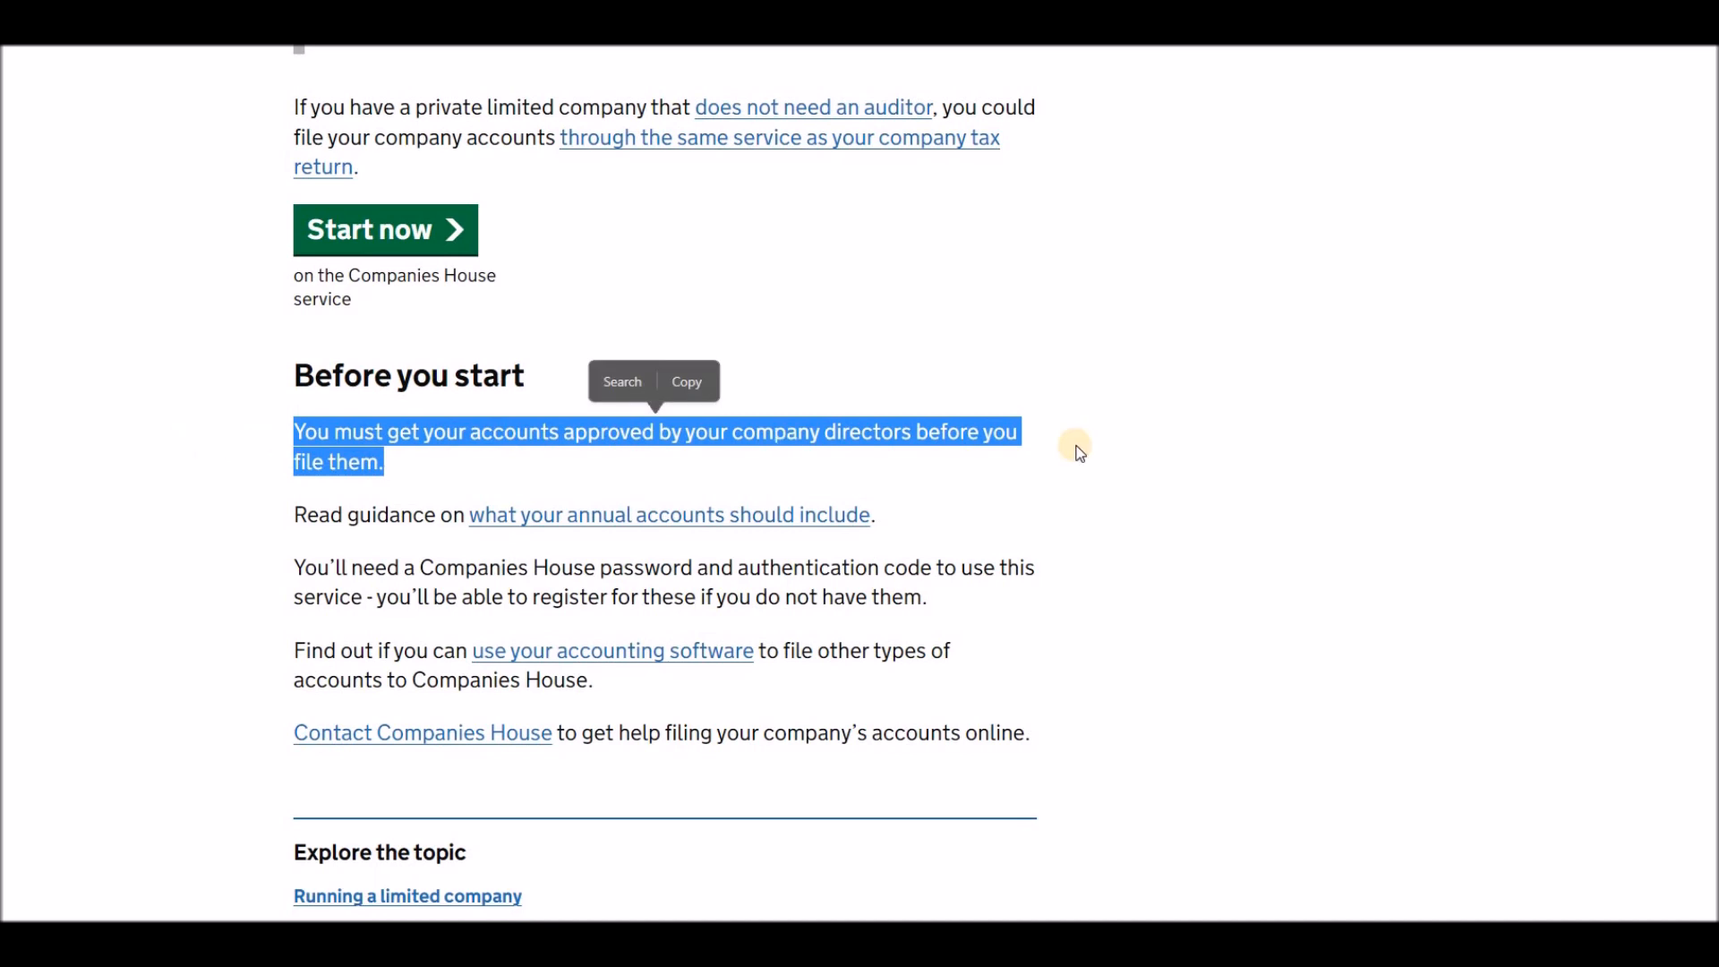
left_click(1273, 461)
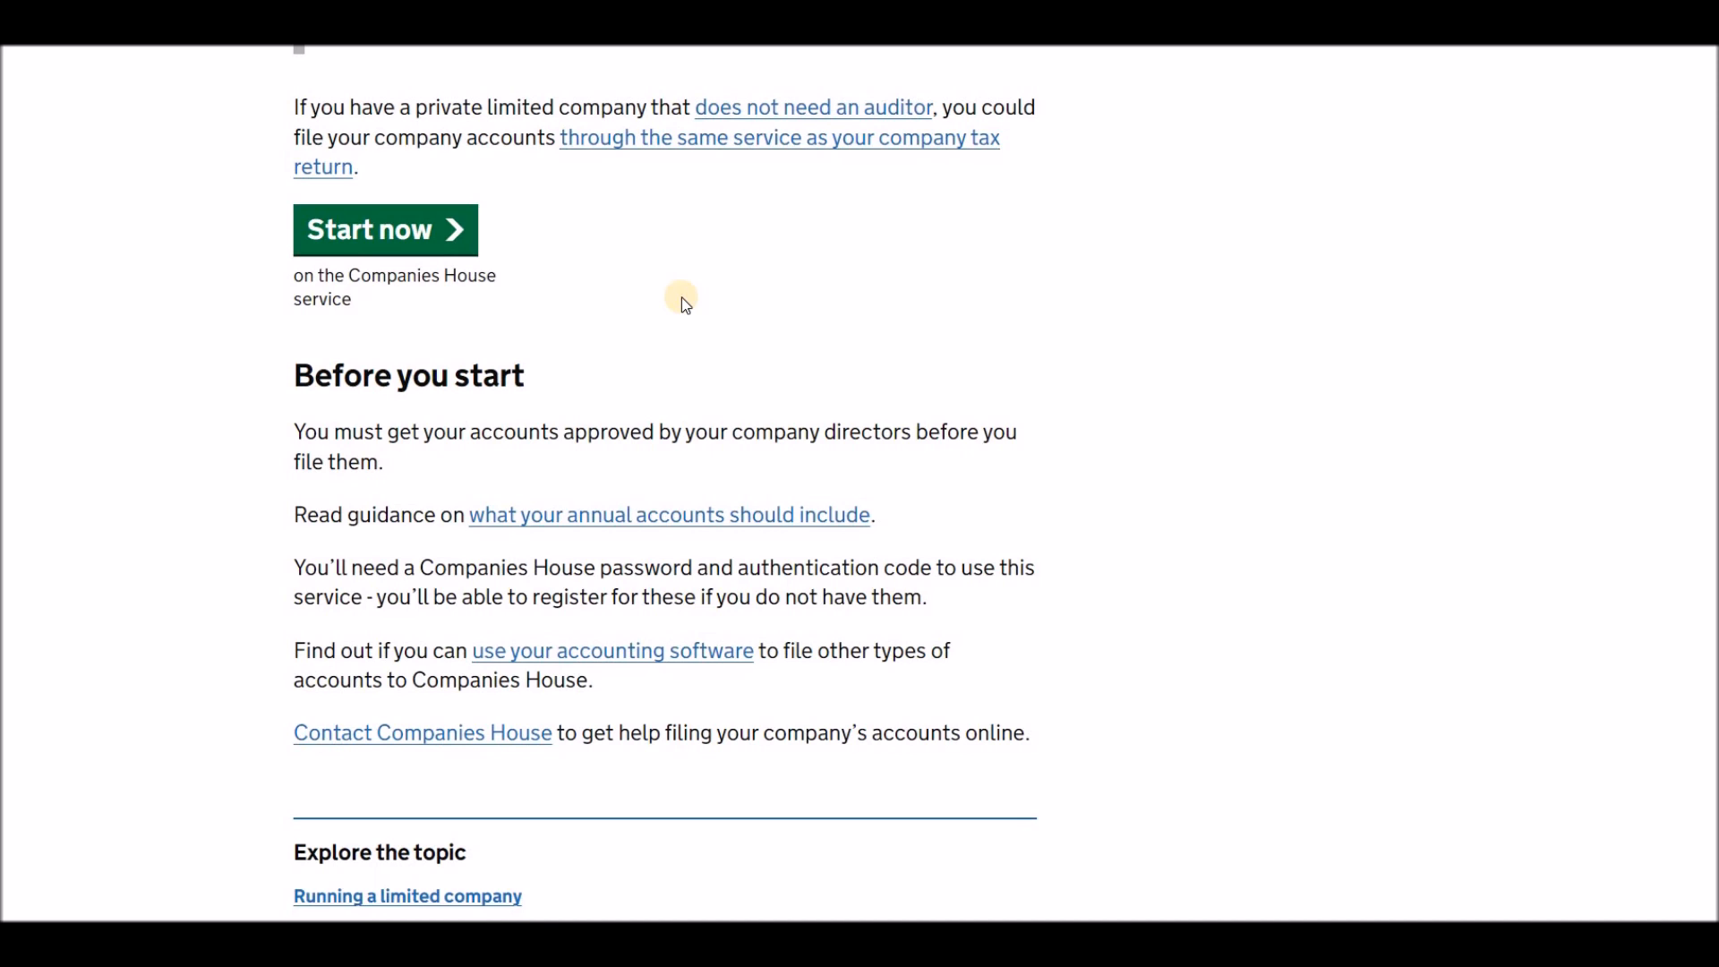
left_click(389, 239)
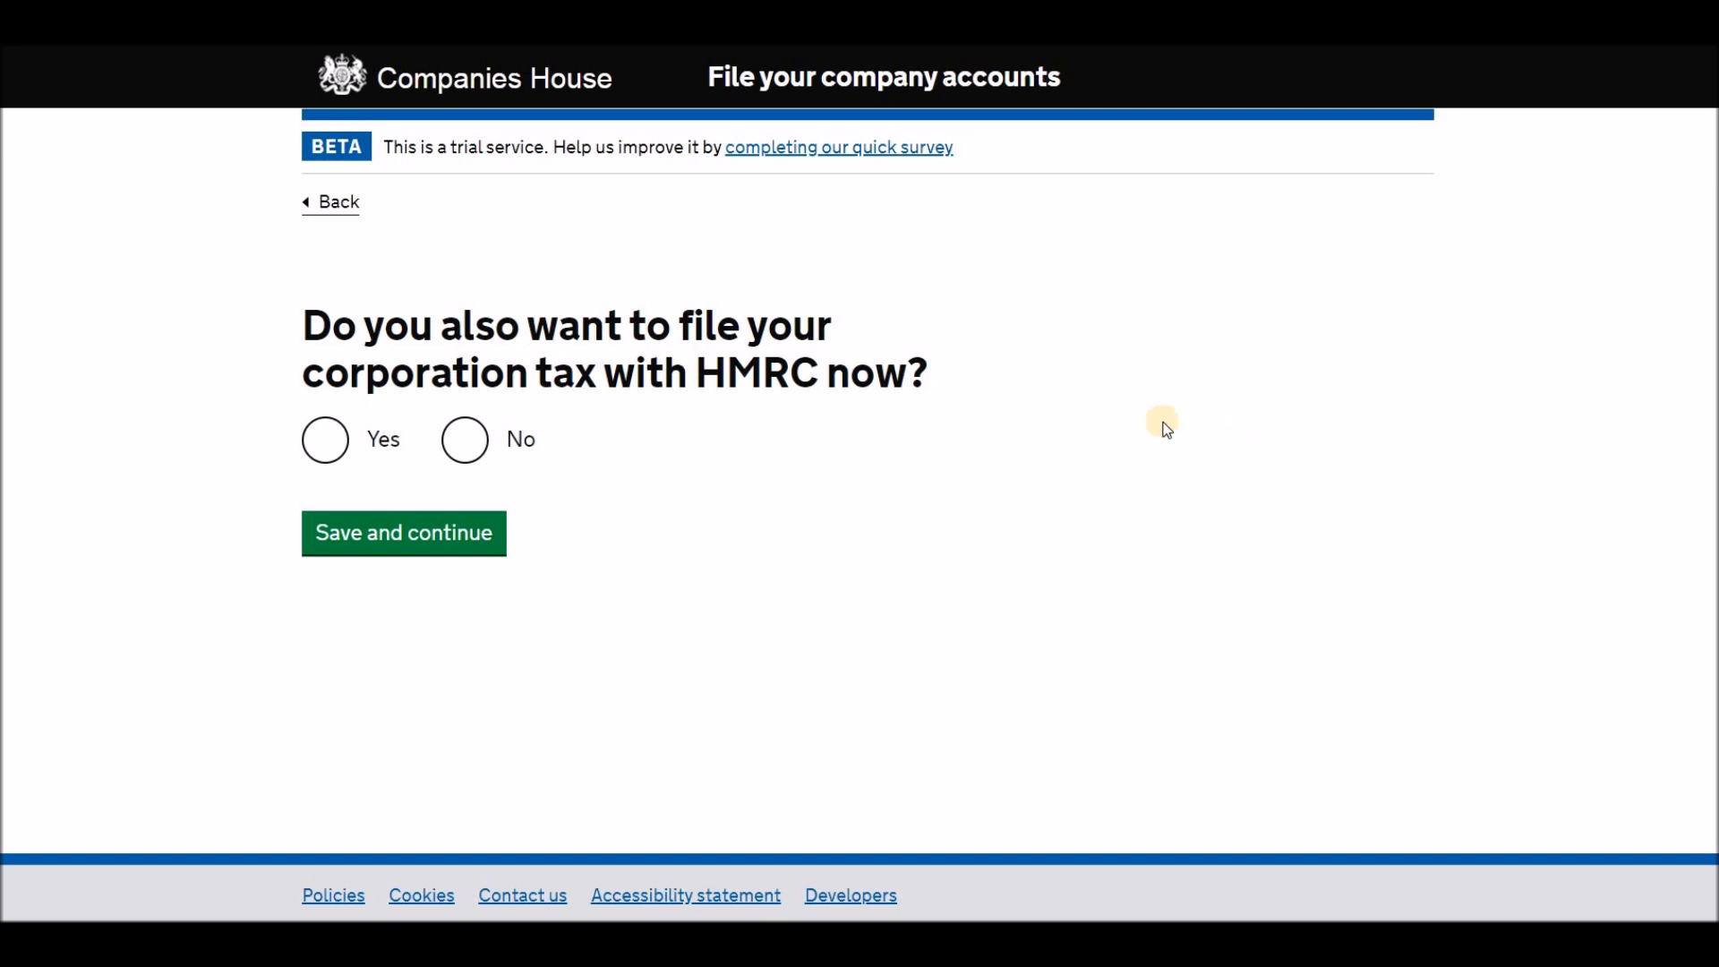
Answer No to filing corporation tax with HMRC now, and choose micro-entity accounts as the type prepared
left_click(470, 444)
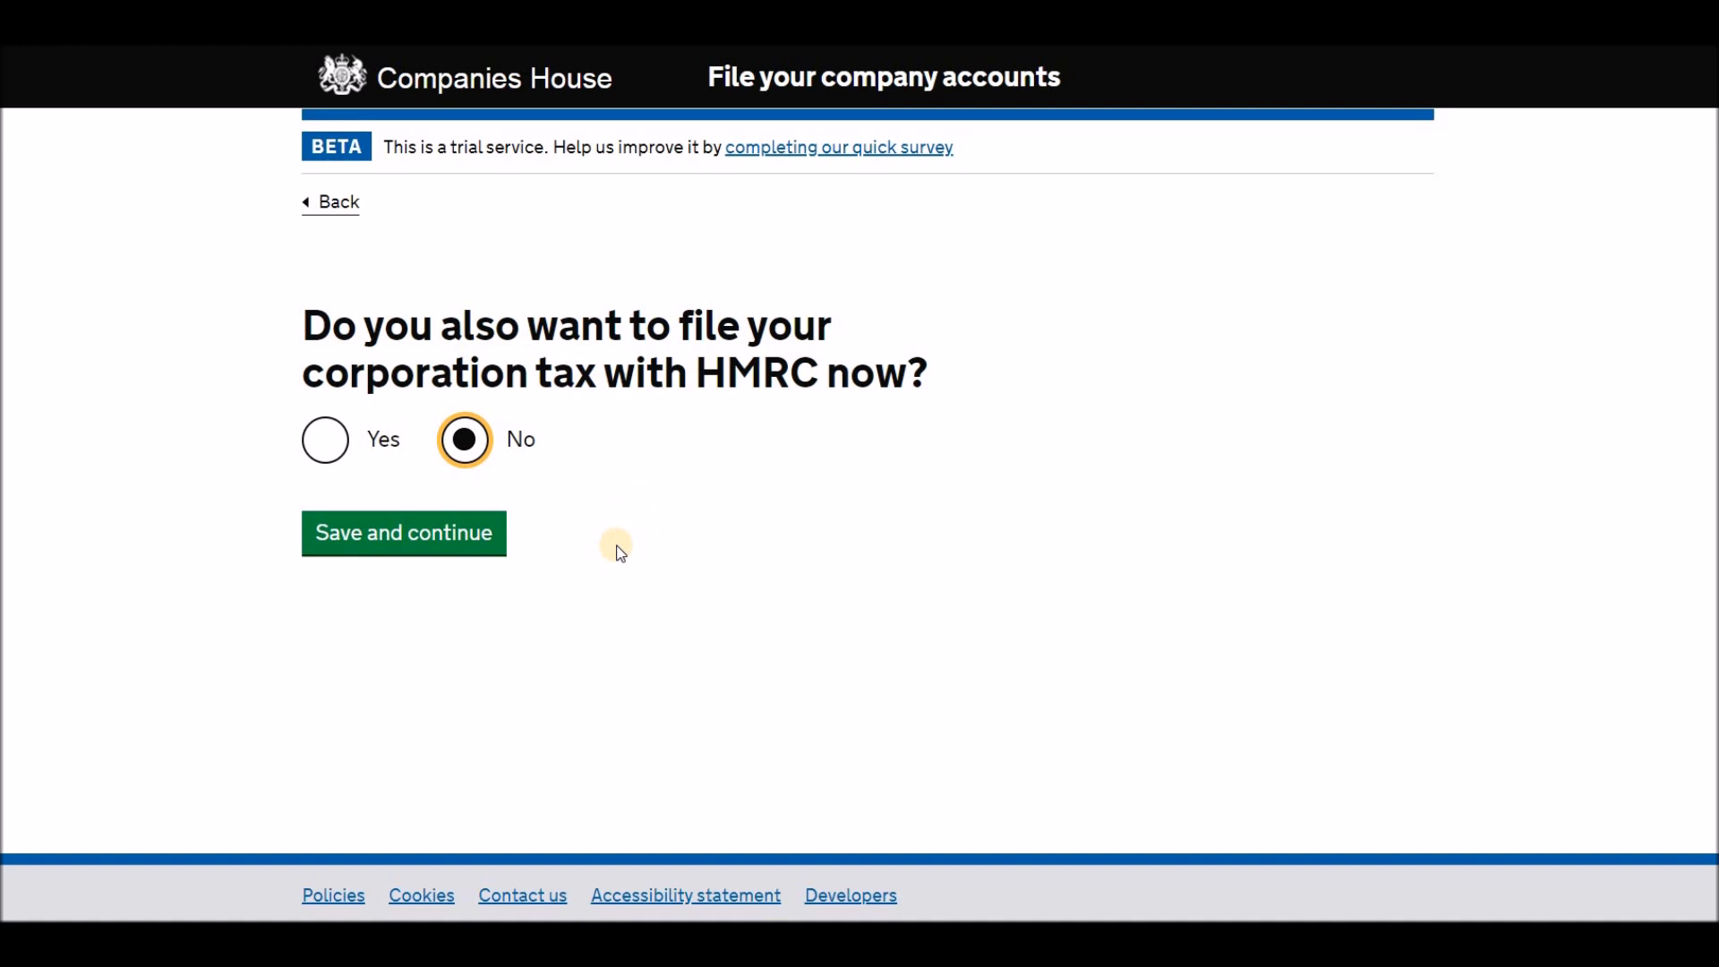
left_click(391, 538)
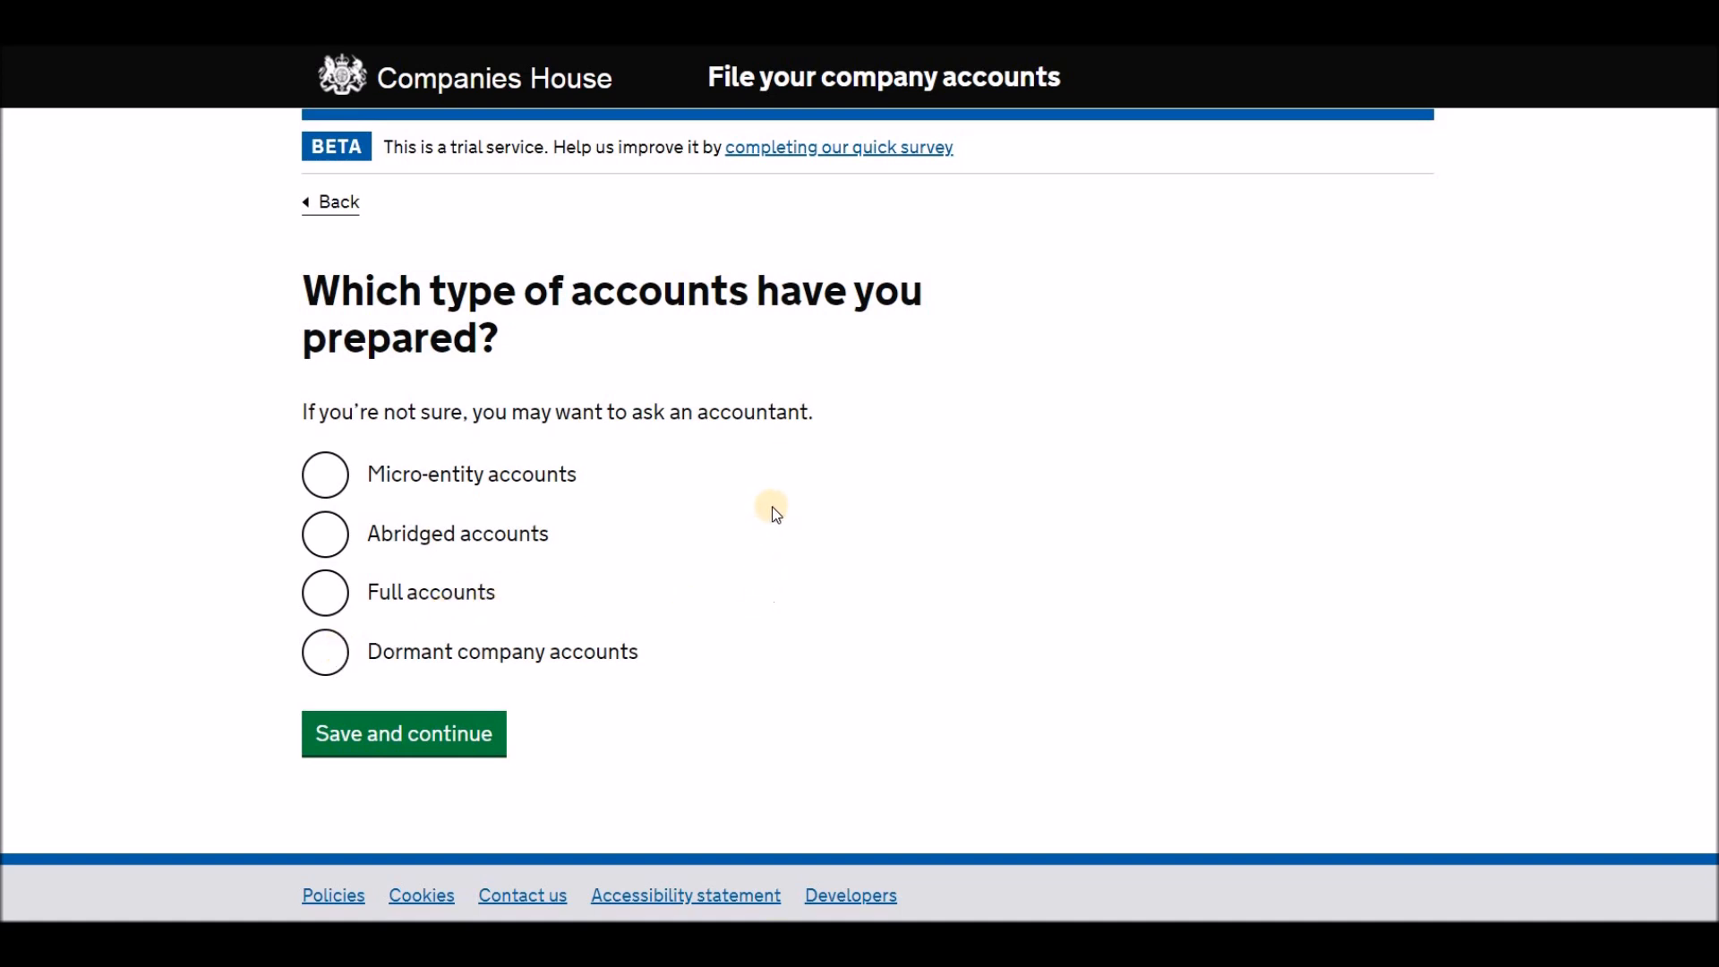
left_click(336, 483)
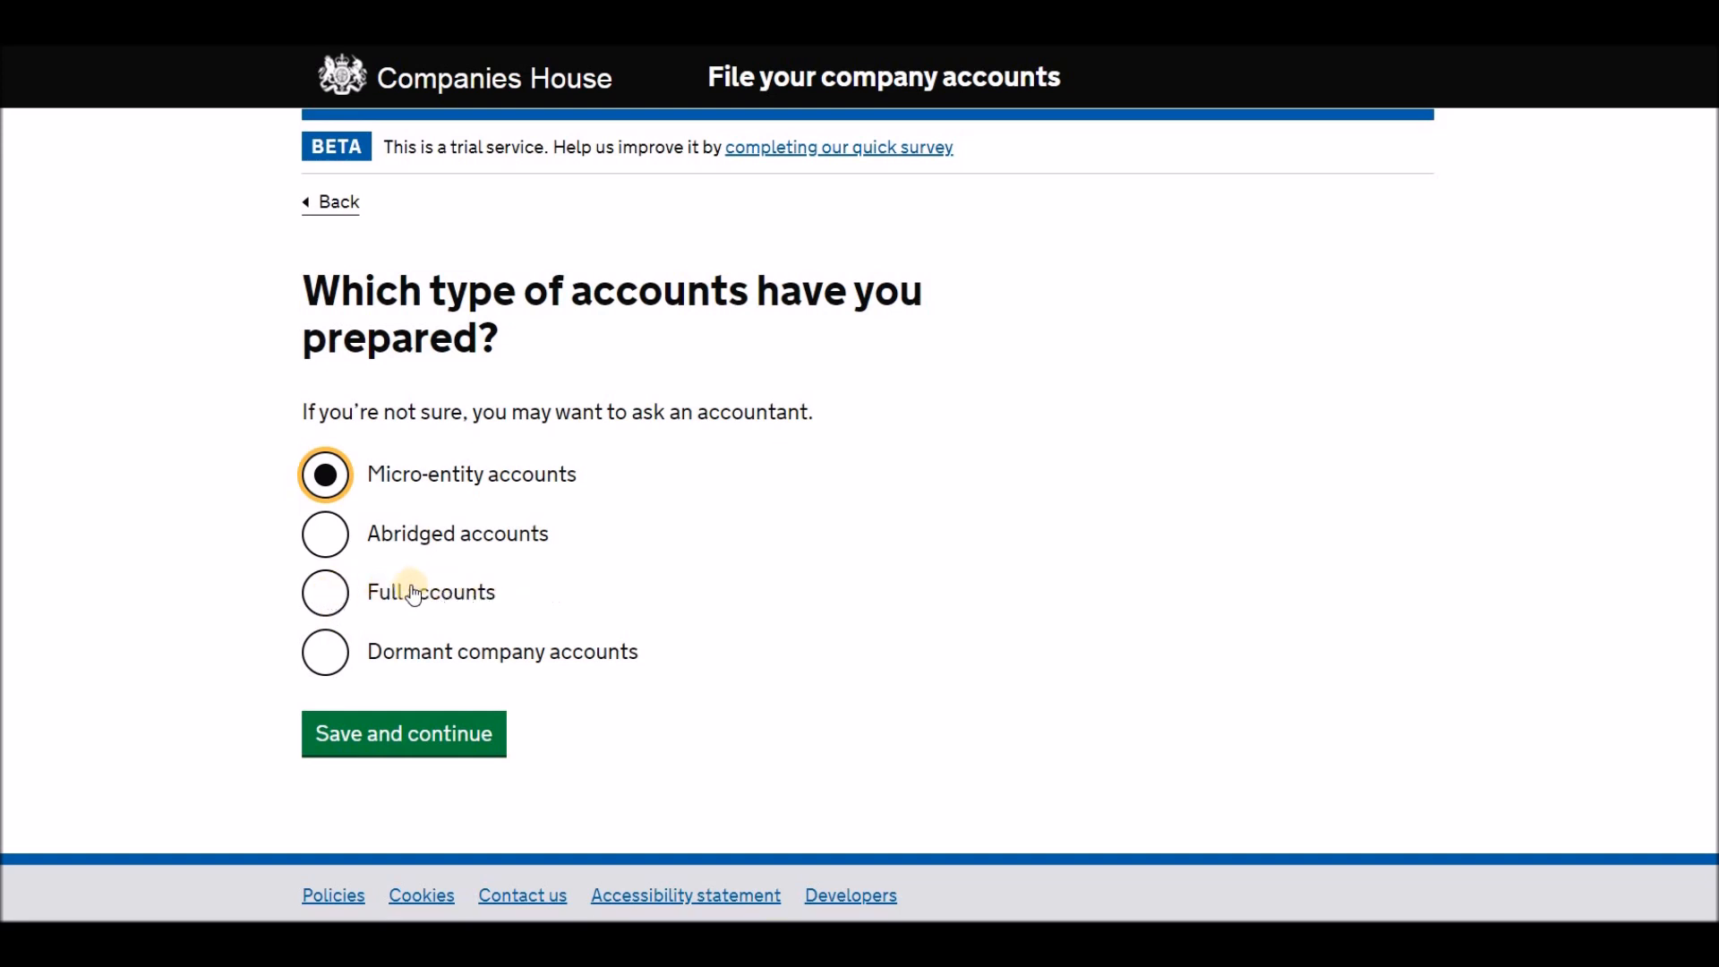
left_click(337, 612)
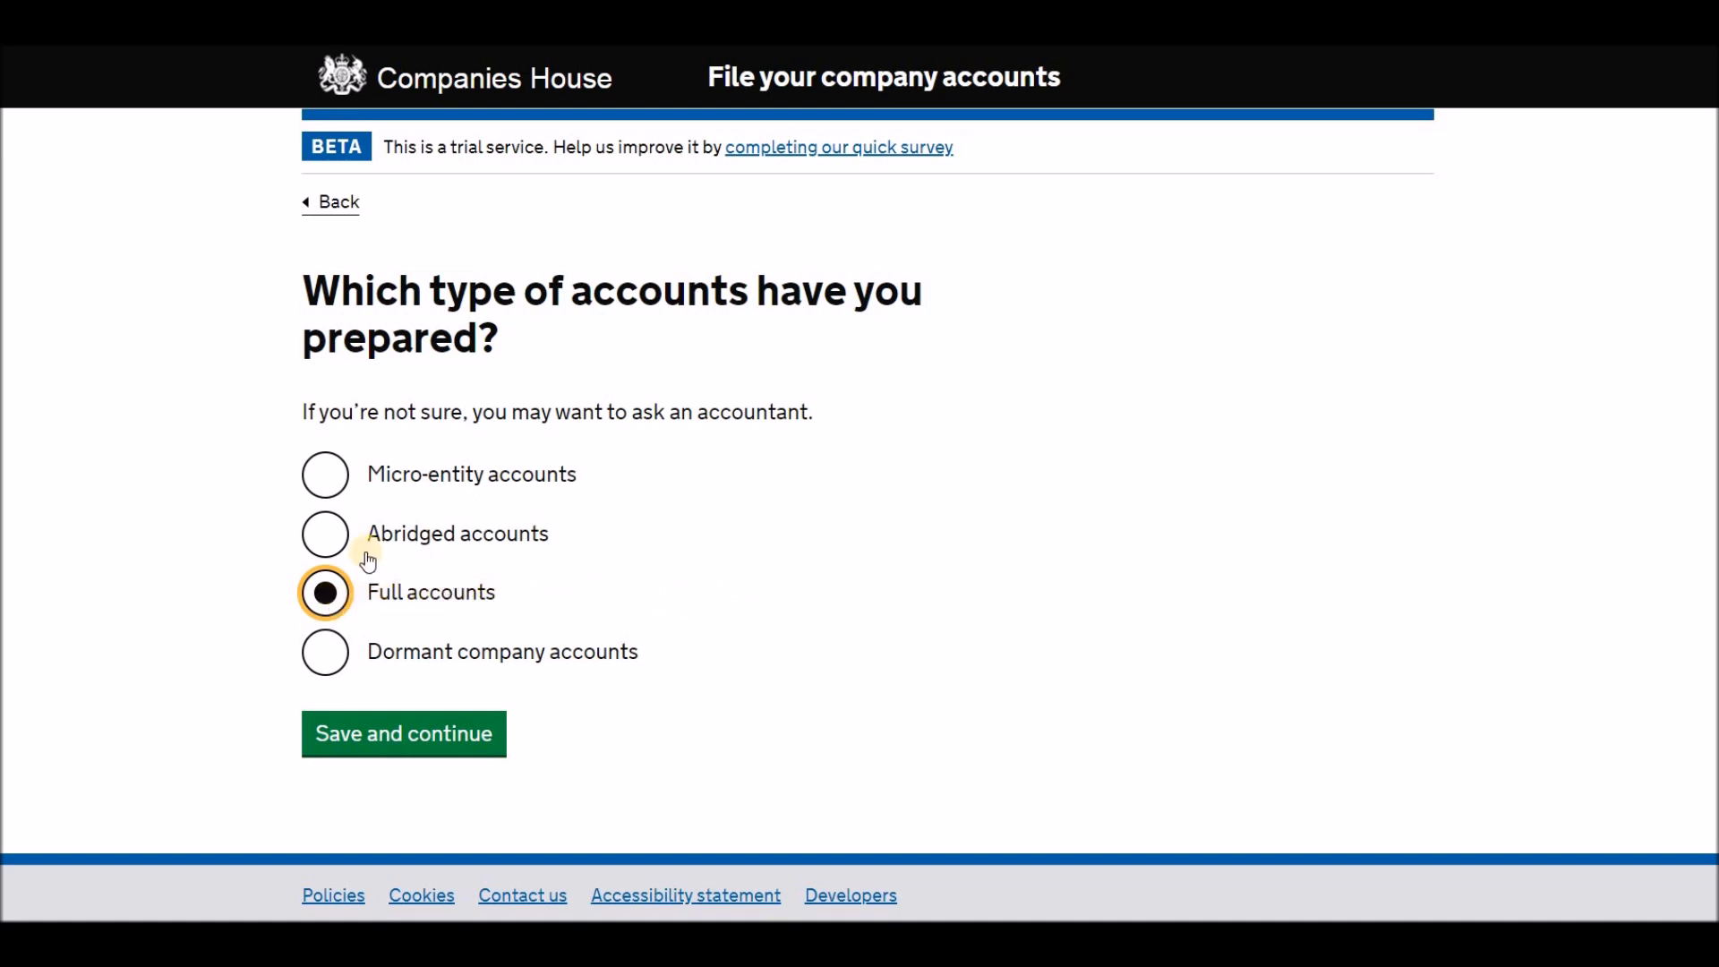
left_click(328, 537)
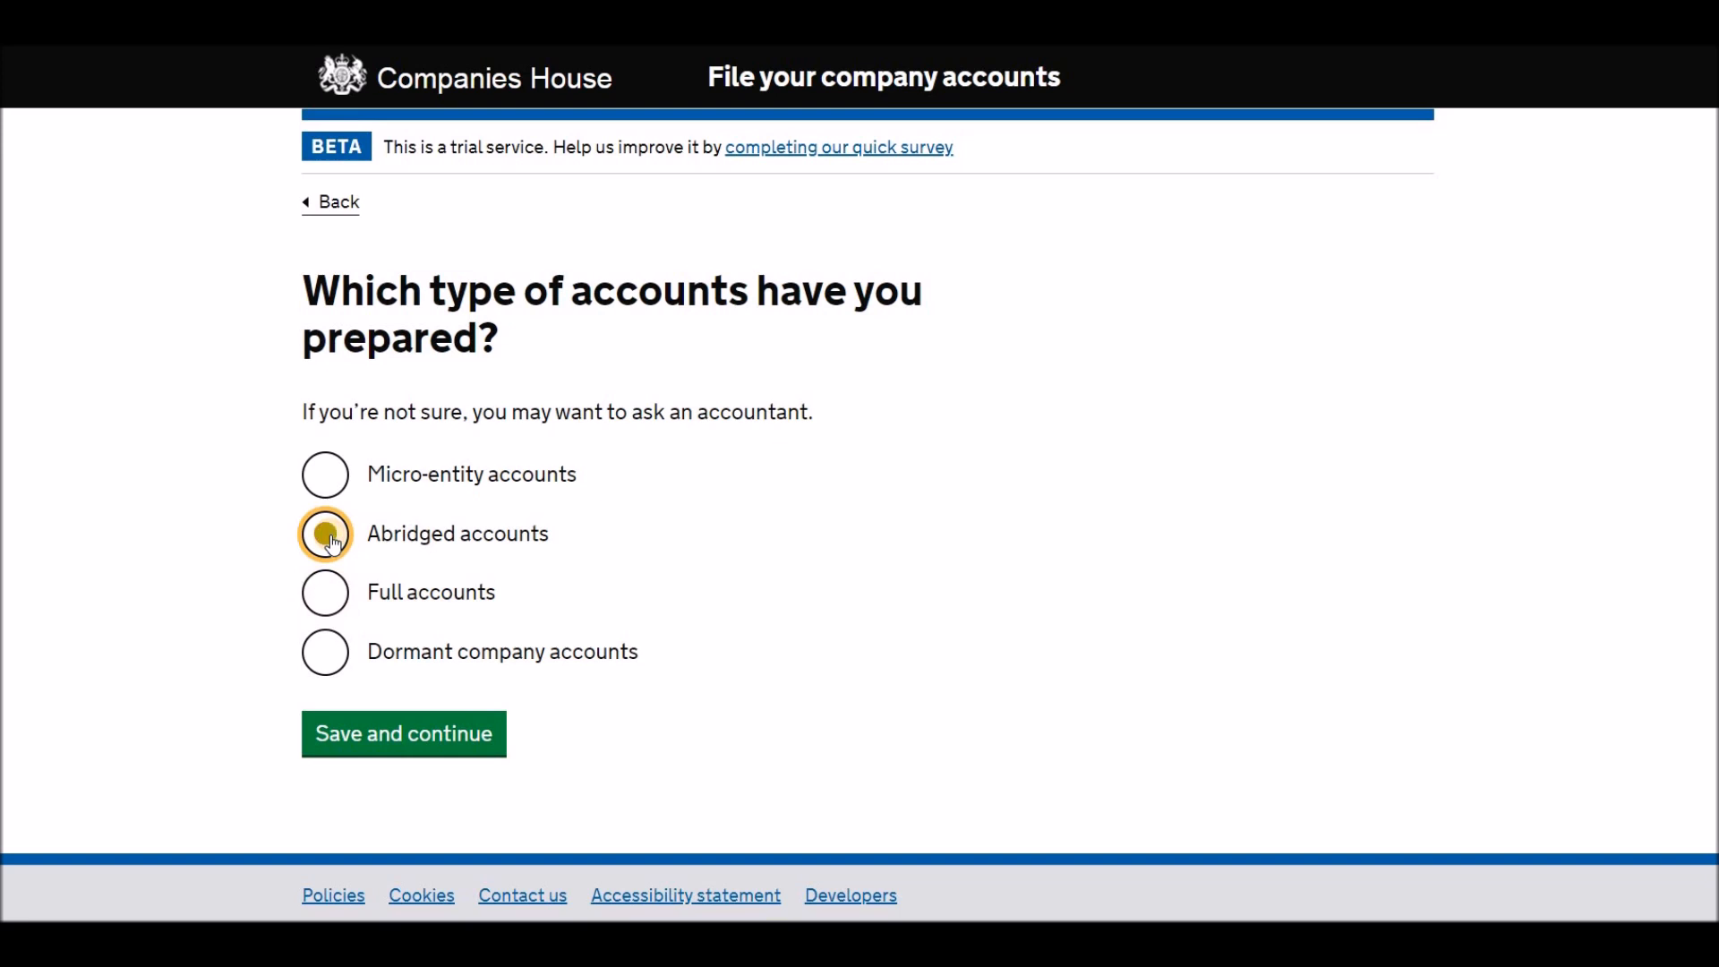
left_click(328, 471)
left_click(414, 734)
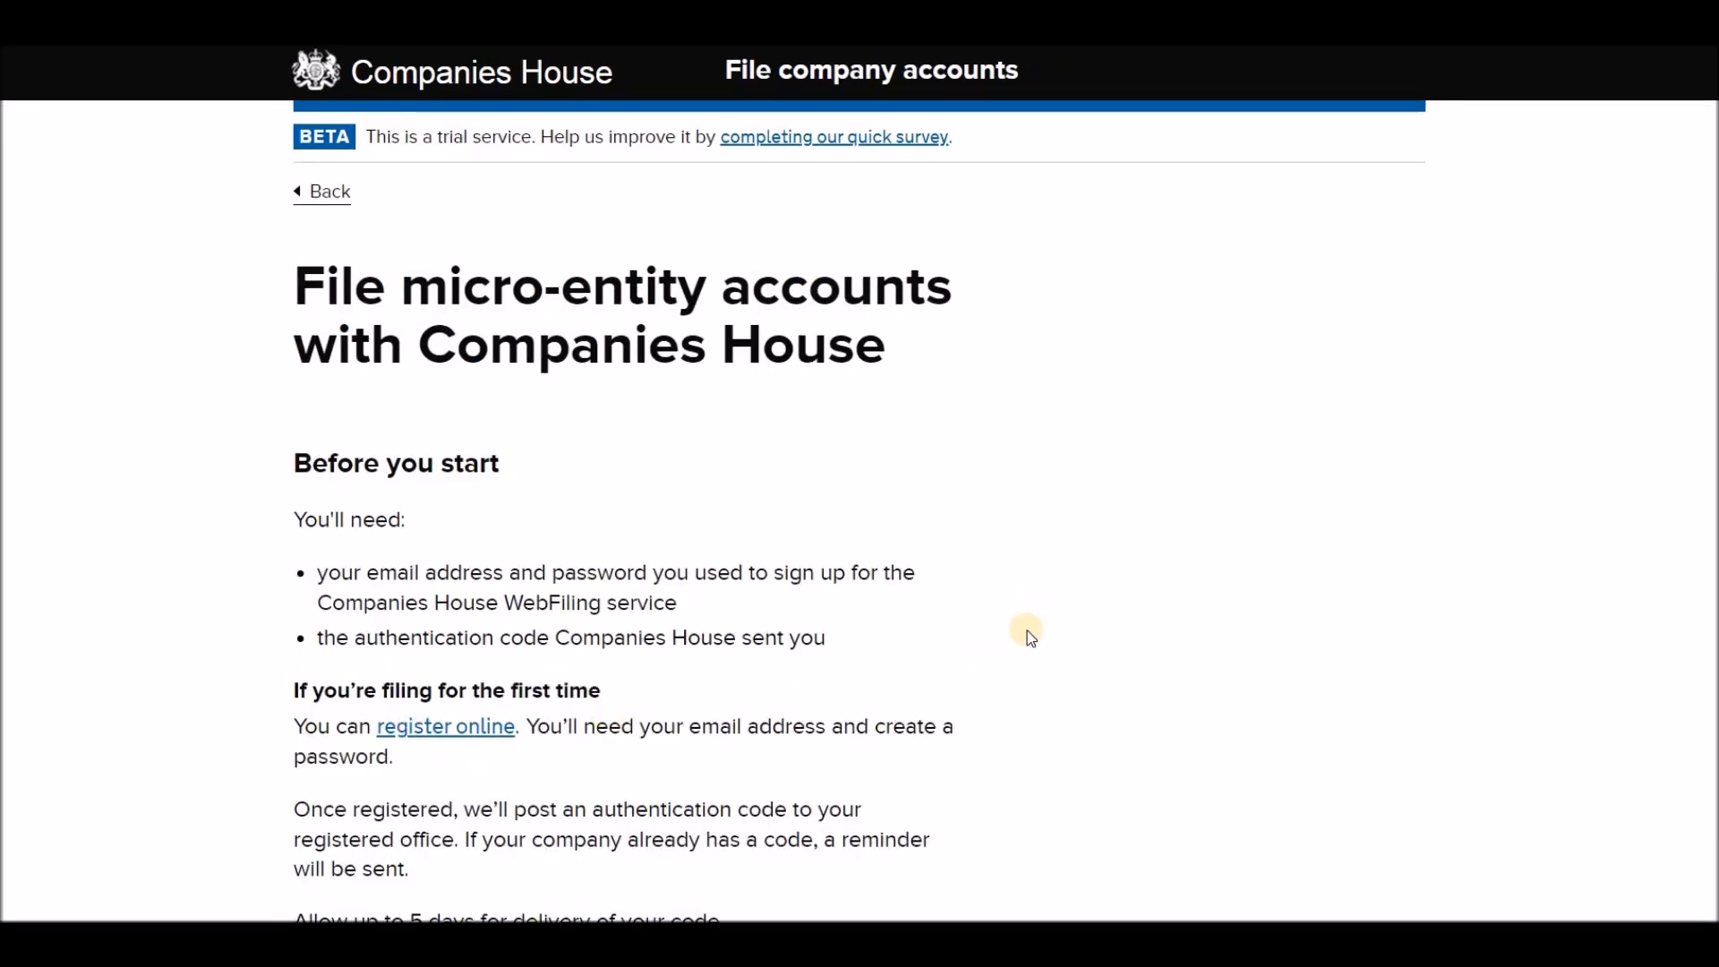
Examine the requirements for filing micro-entity accounts, highlighting the mention of the WebFiling service
scroll(1030, 635, "down", 4)
scroll(1030, 628, "up", 1)
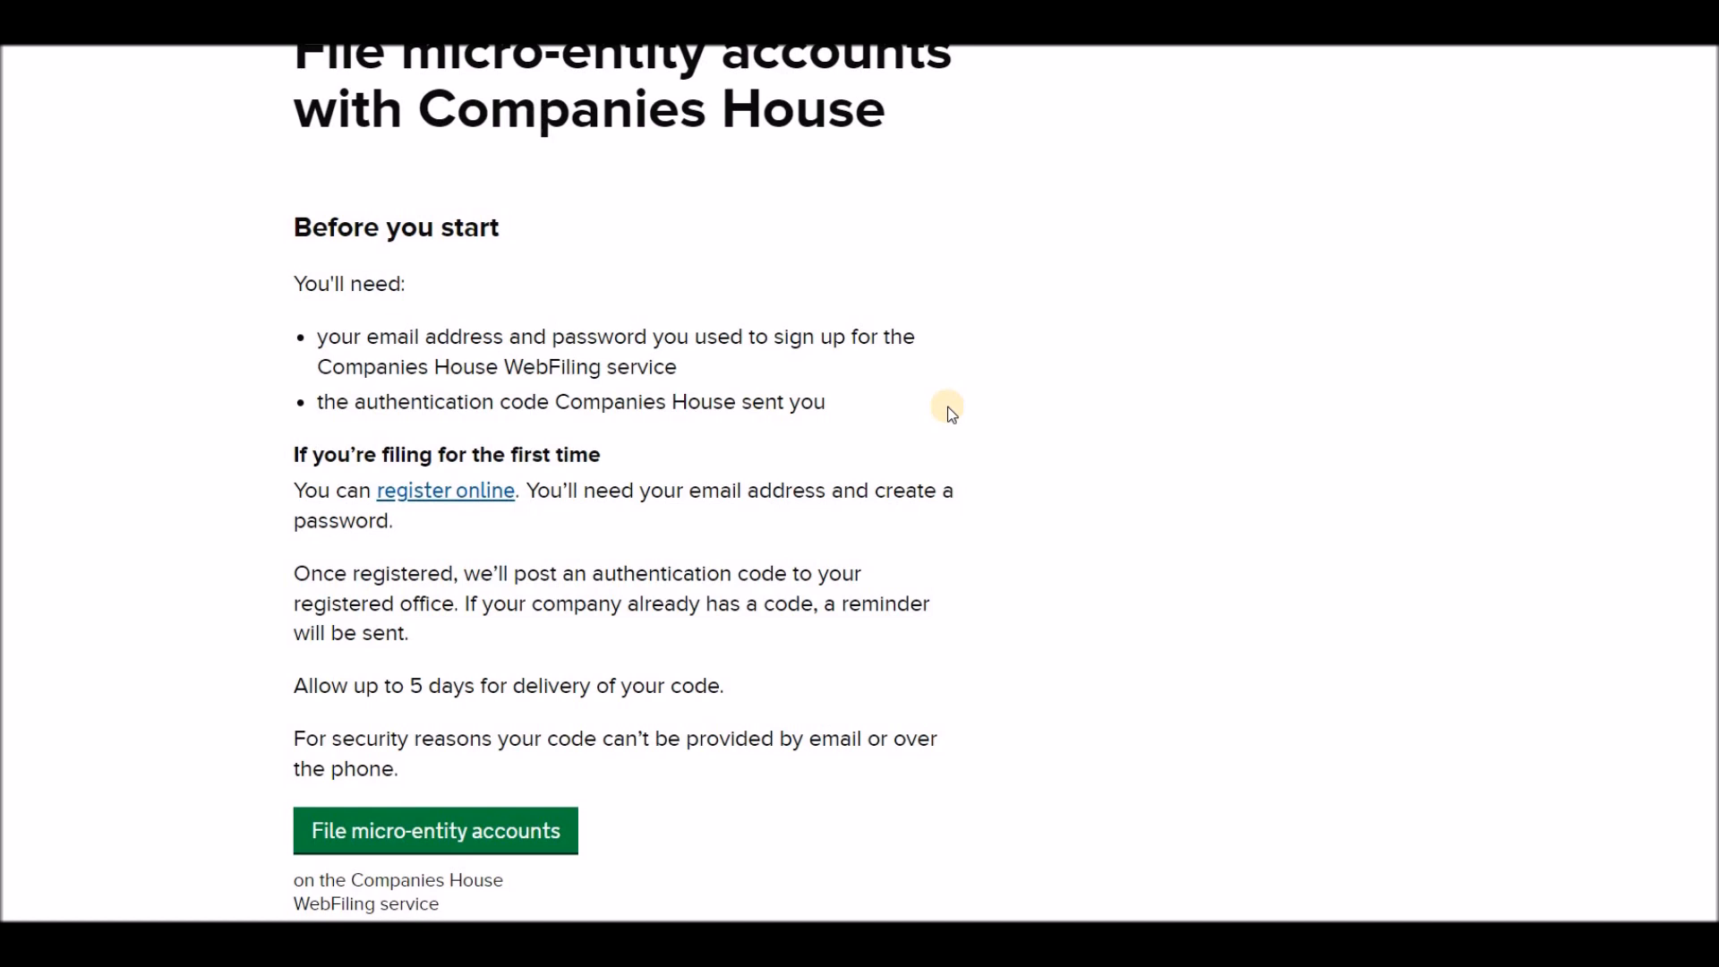
left_click_drag(695, 368, 520, 367)
left_click(517, 364)
double_click(649, 367)
left_click_drag(578, 368, 508, 367)
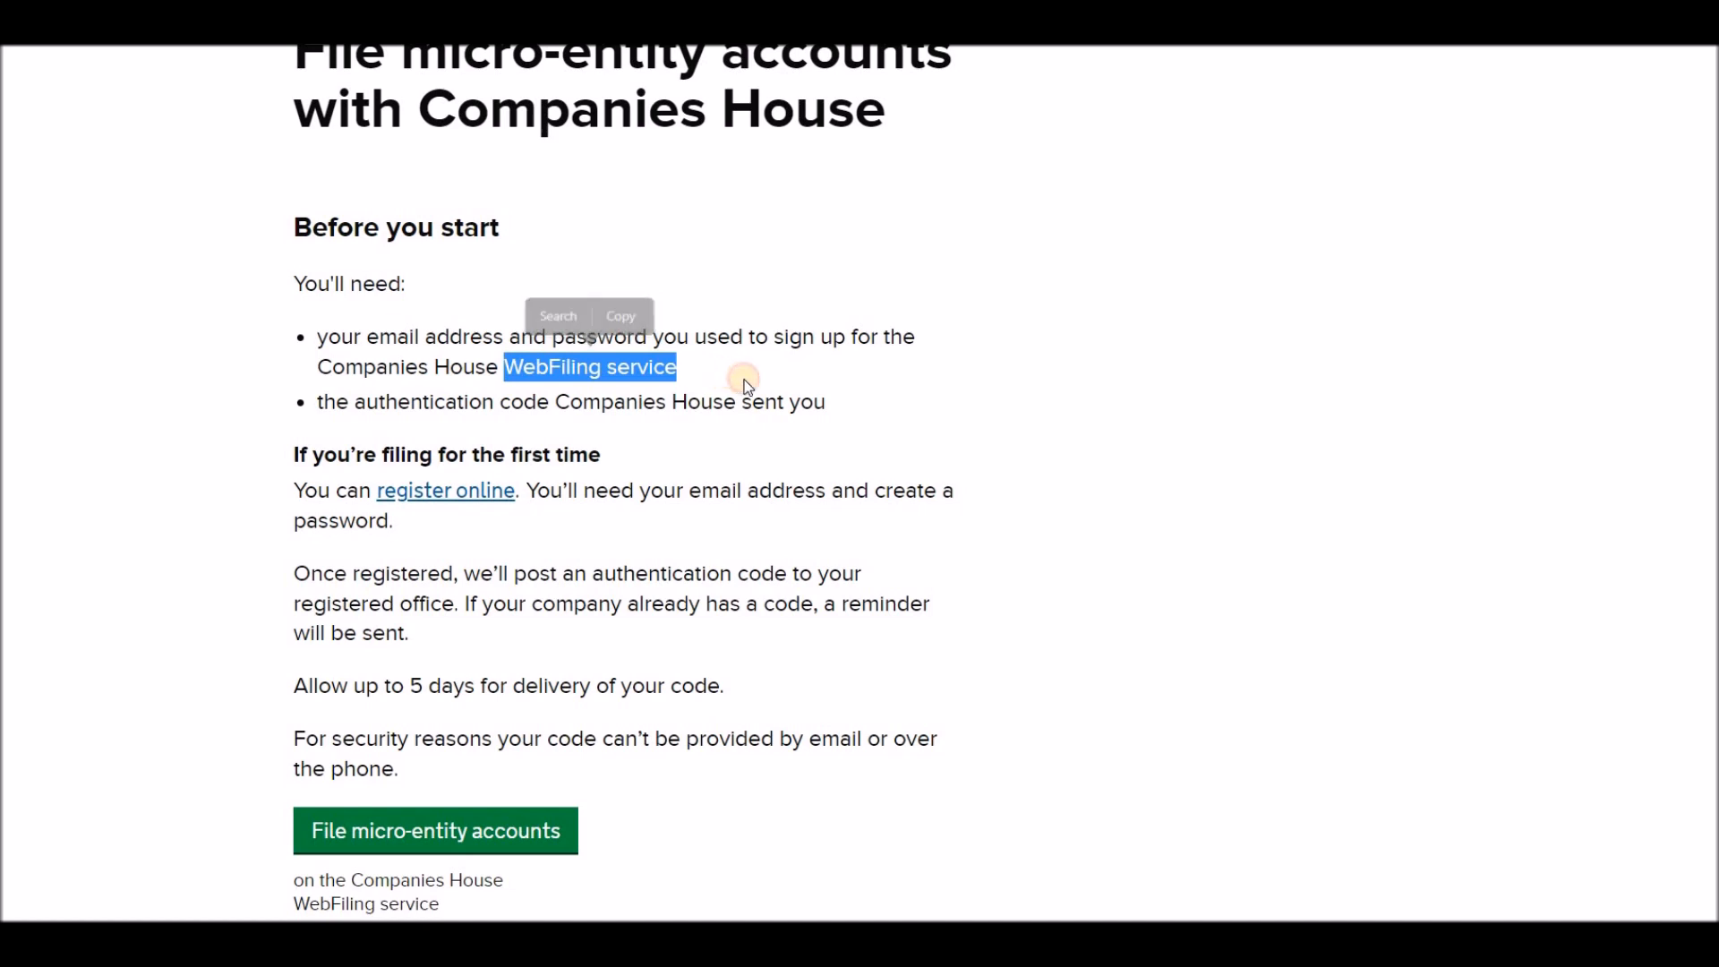
left_click(762, 396)
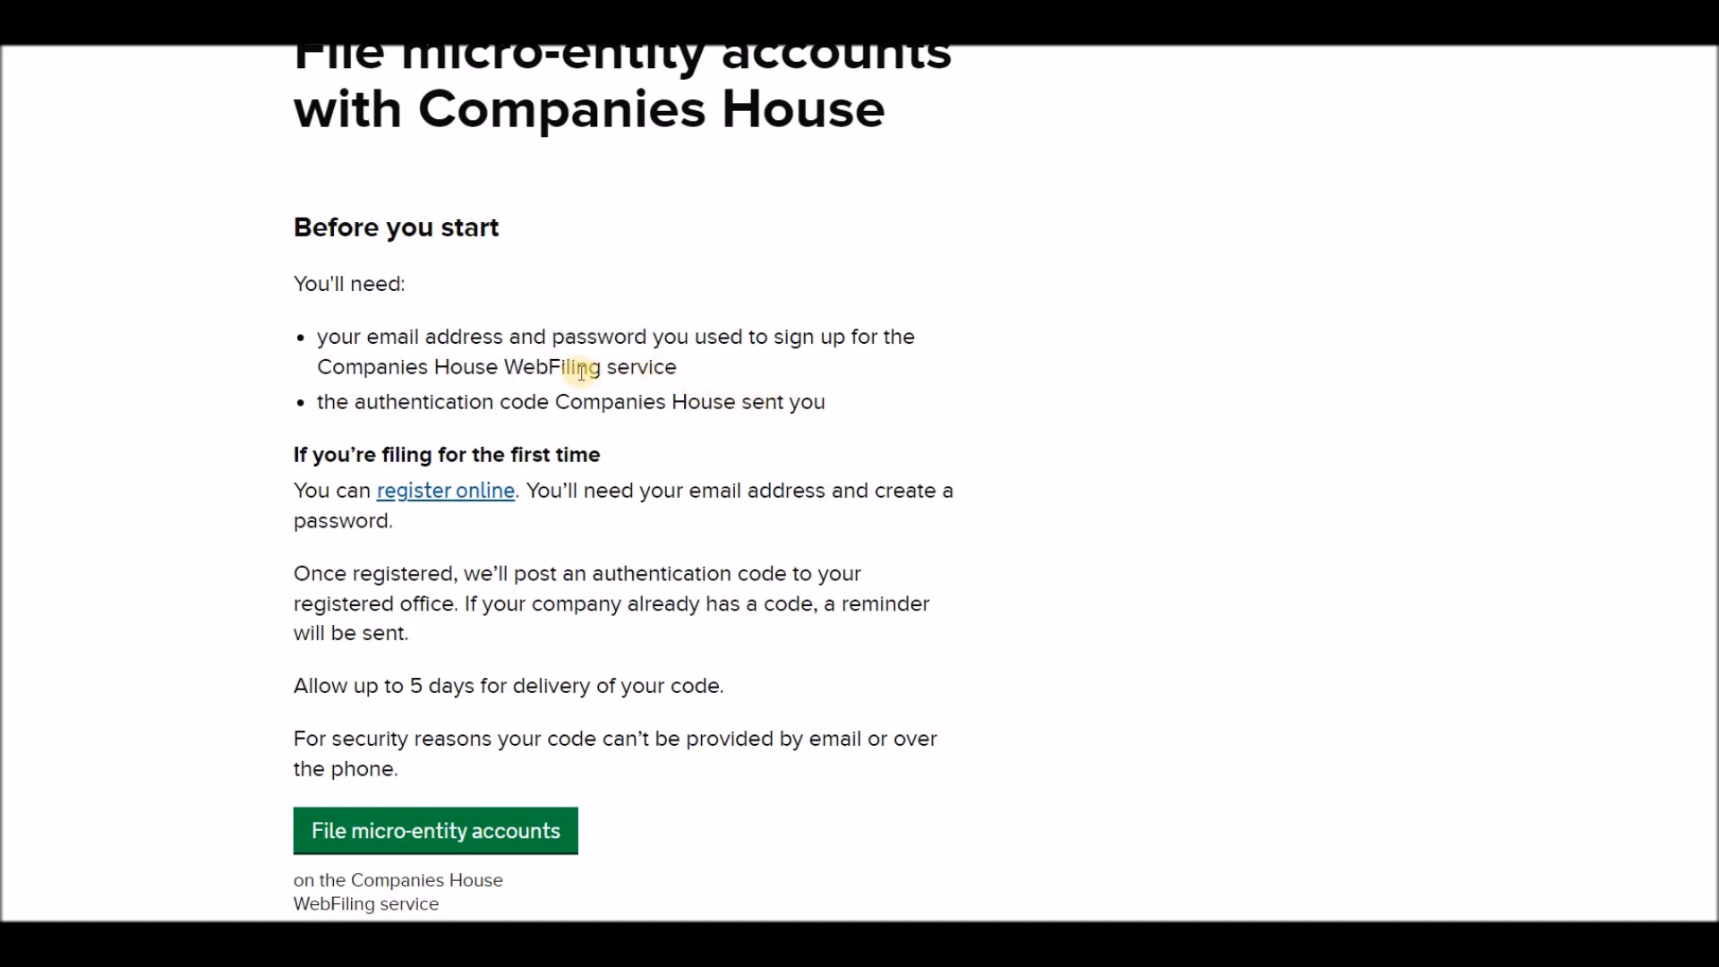
left_click_drag(508, 366, 679, 367)
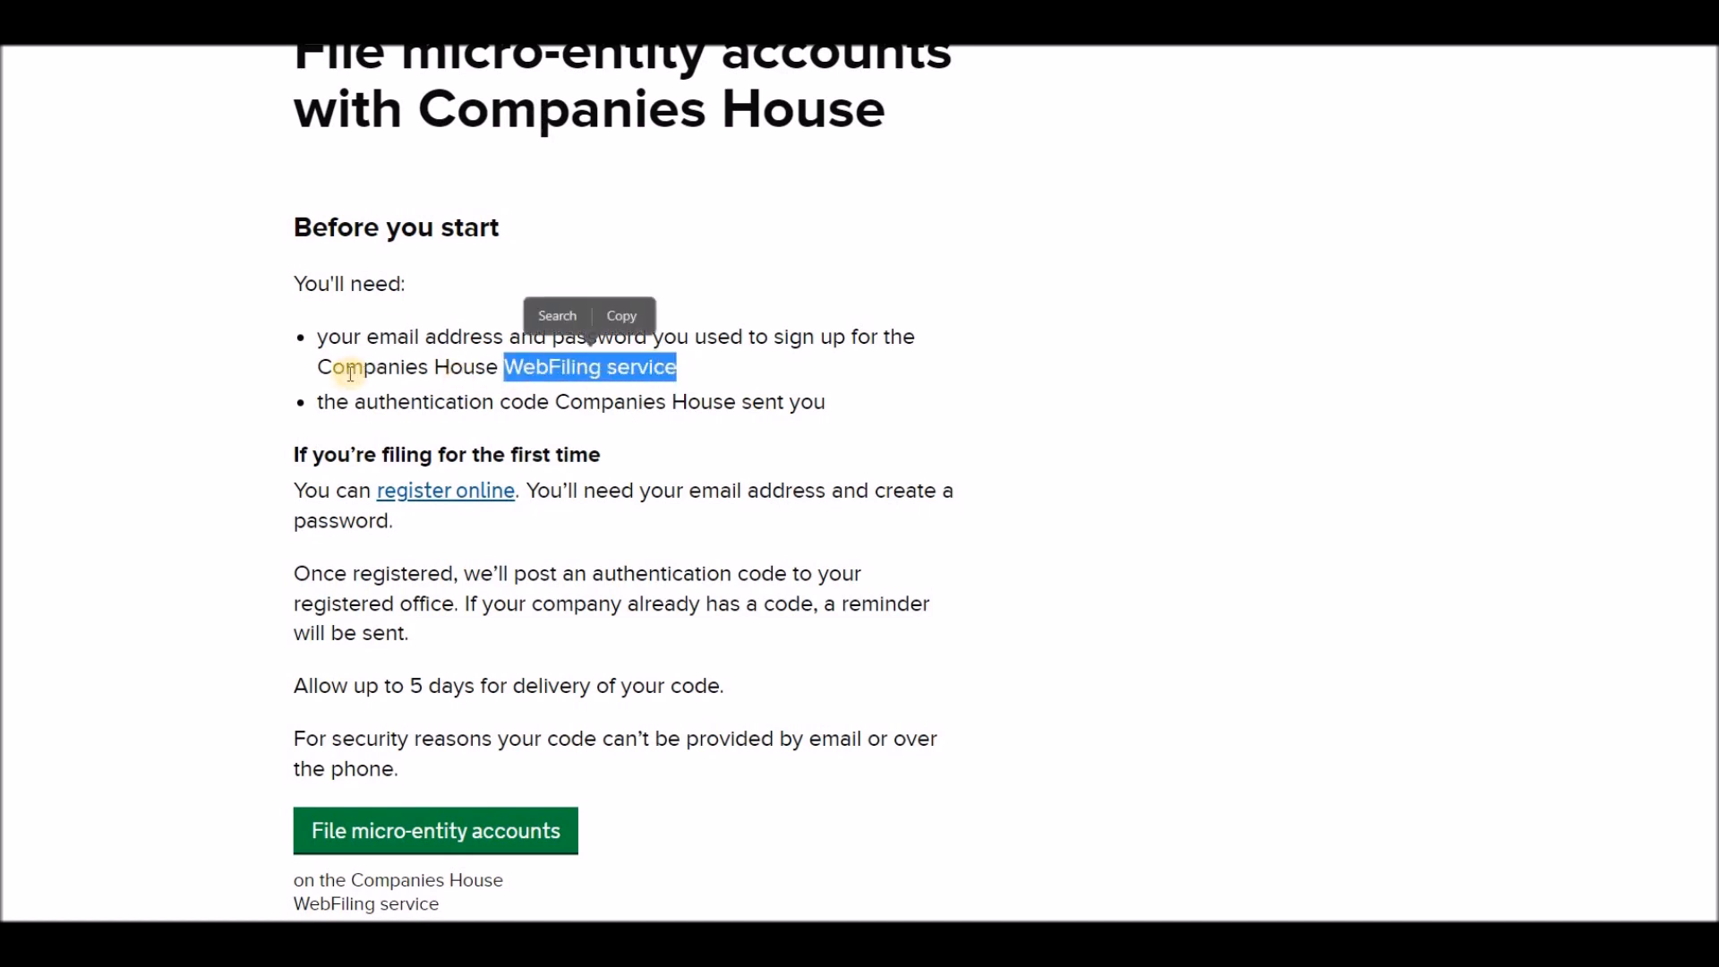
left_click(324, 364)
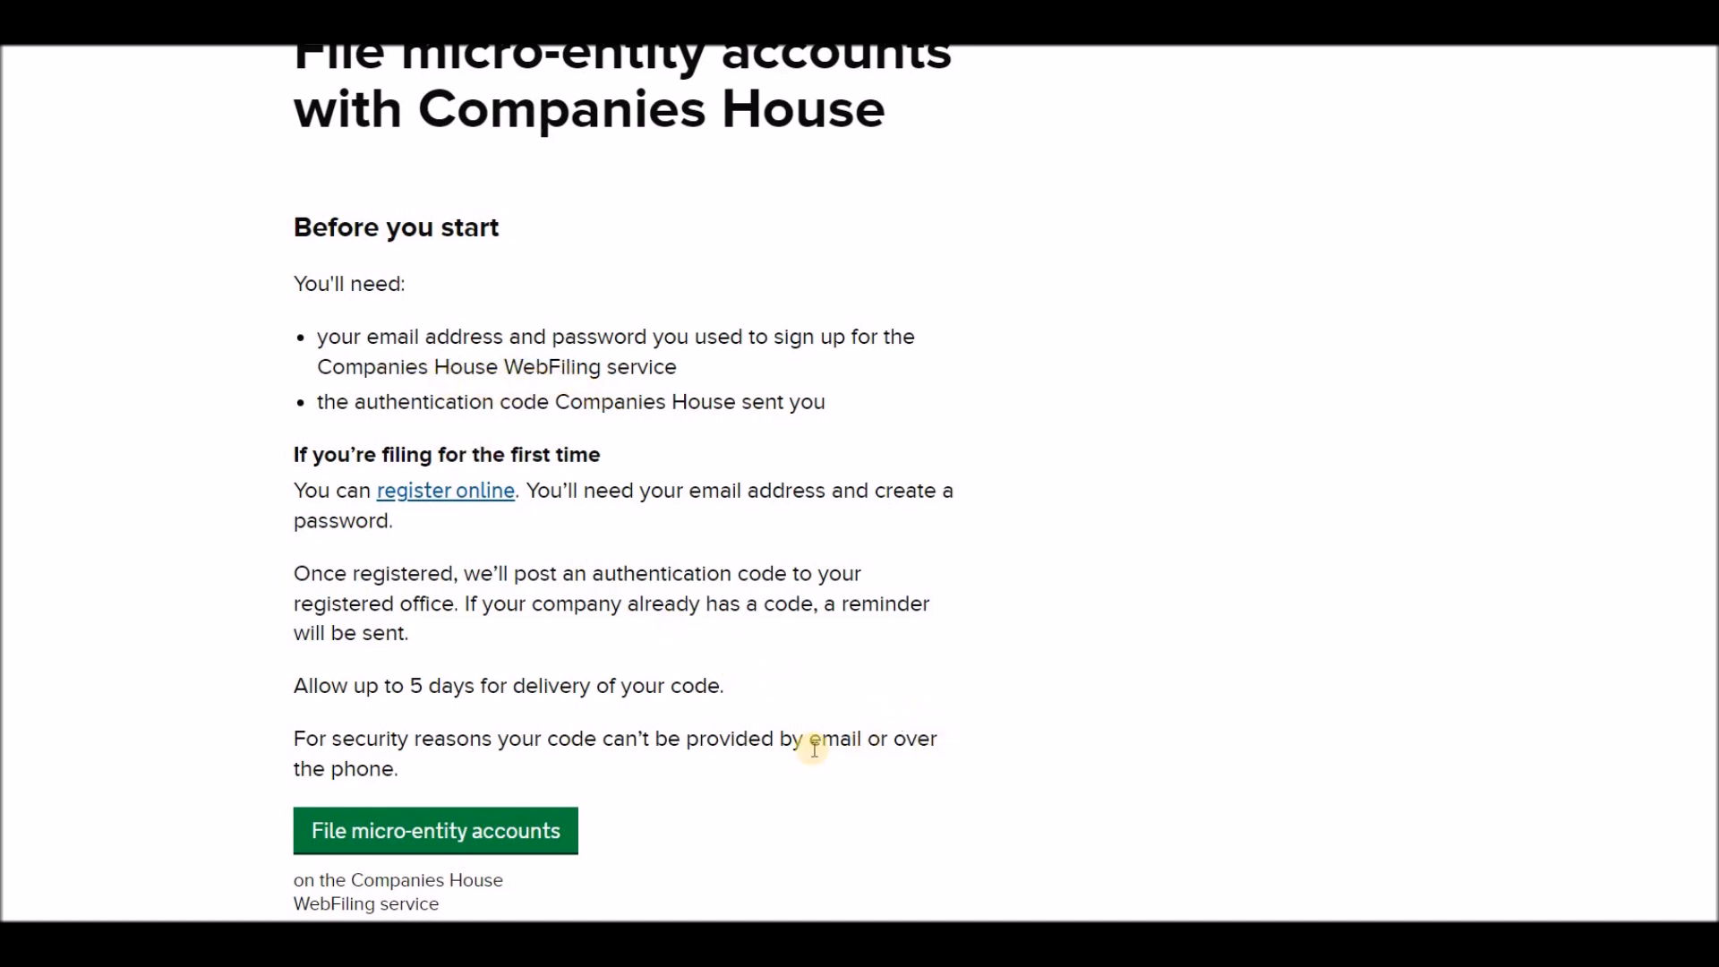
Proceed to filing micro-entity accounts and open the WebFiling sign-in form
left_click(437, 831)
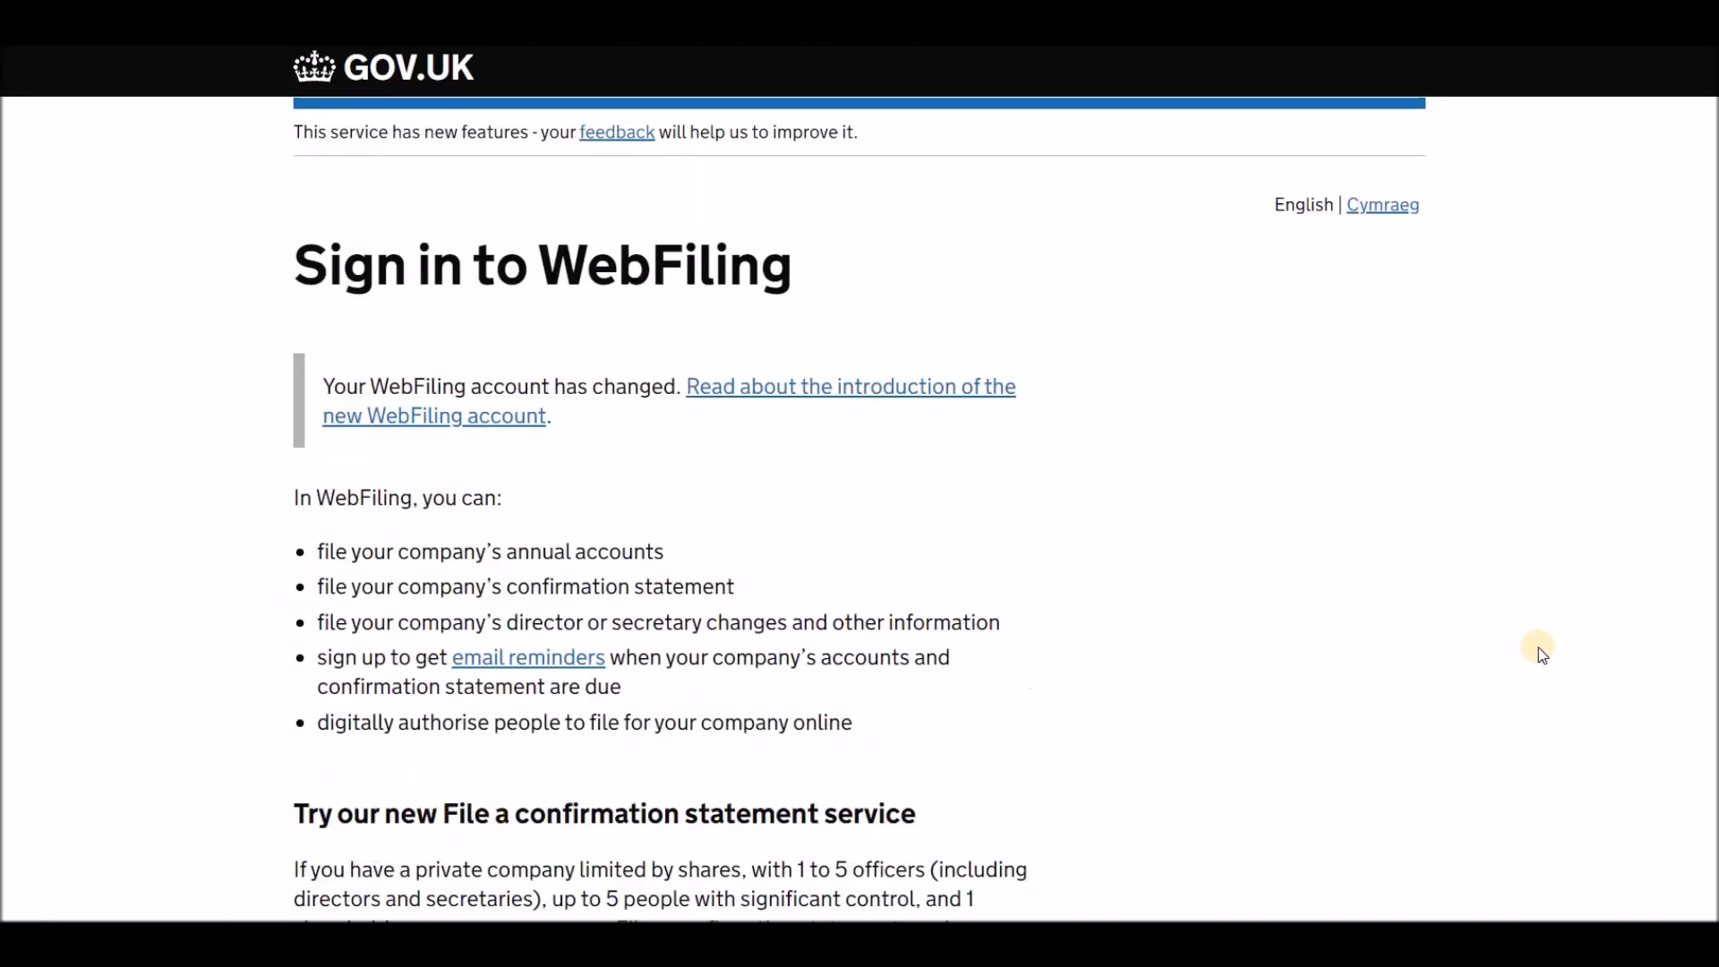
scroll(1516, 606, "down", 5)
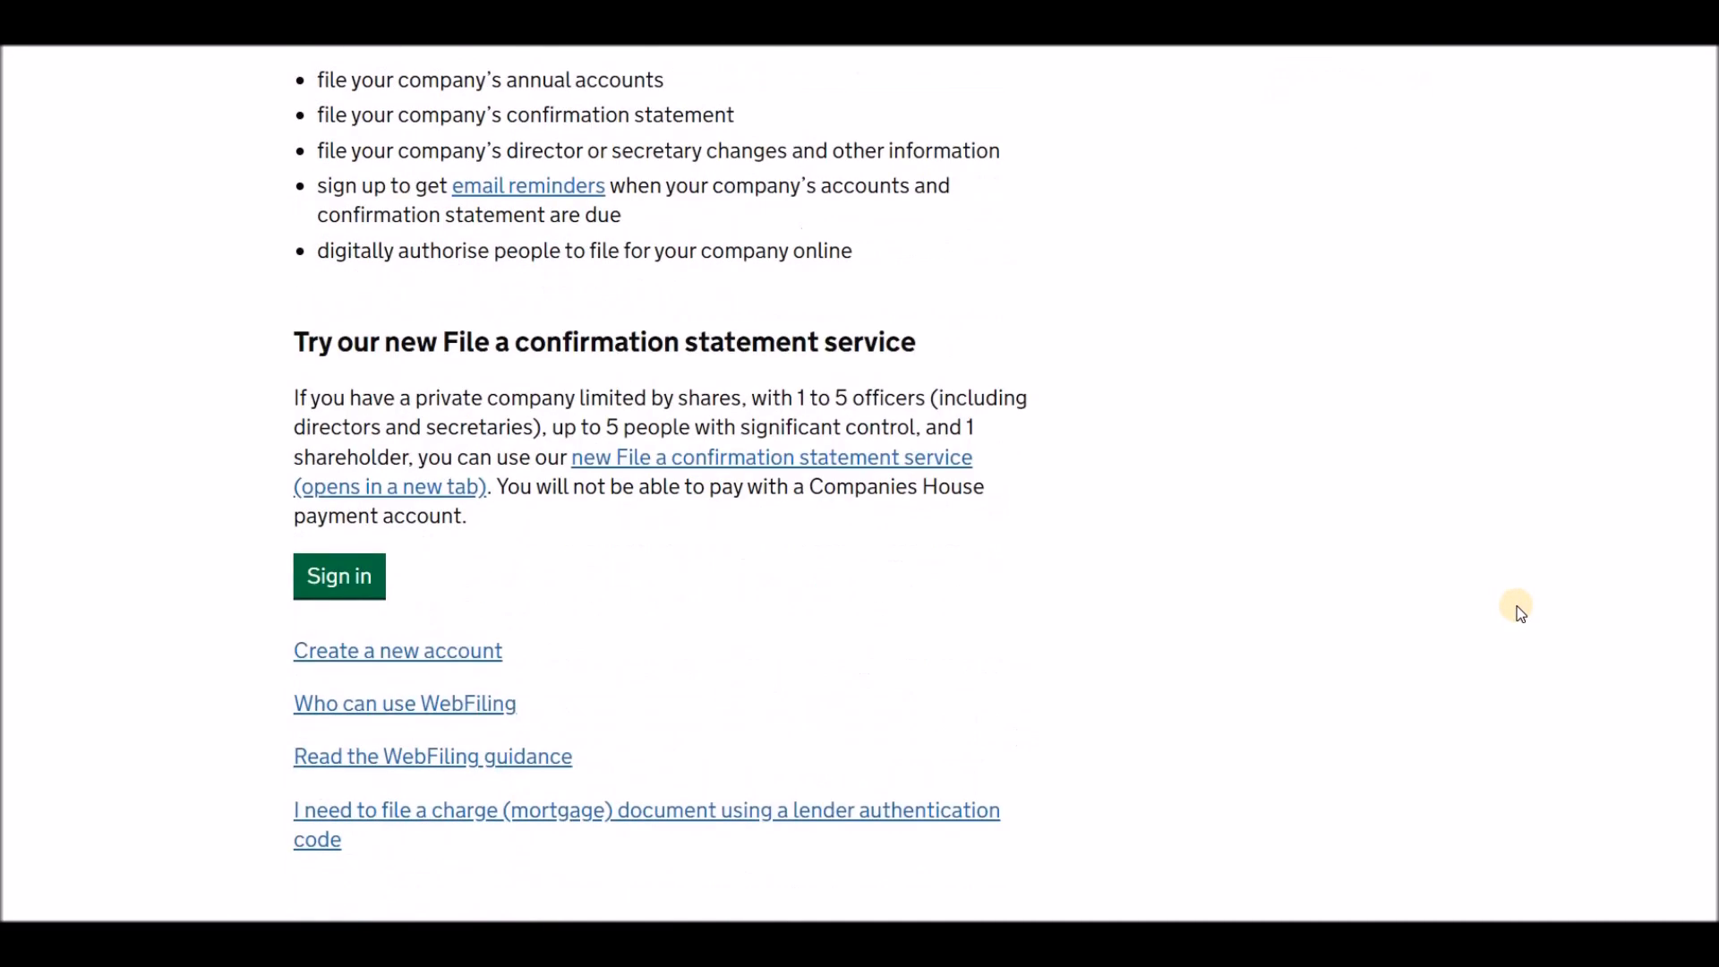
scroll(1520, 609, "up", 4)
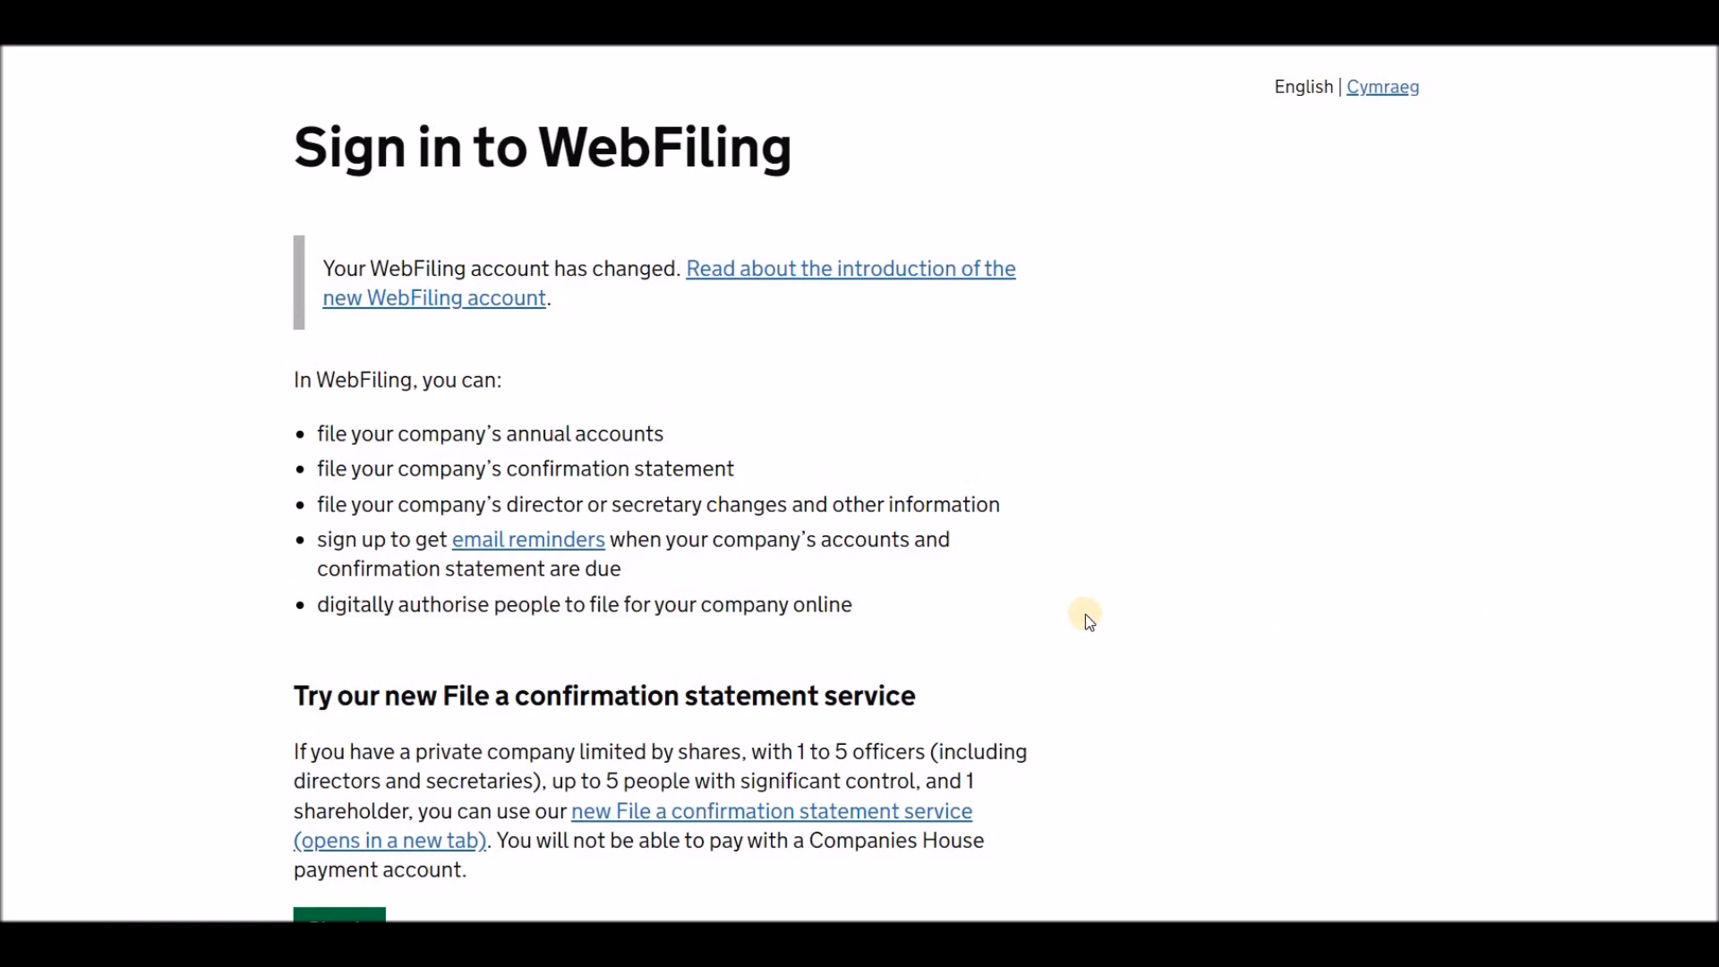
scroll(1075, 617, "down", 3)
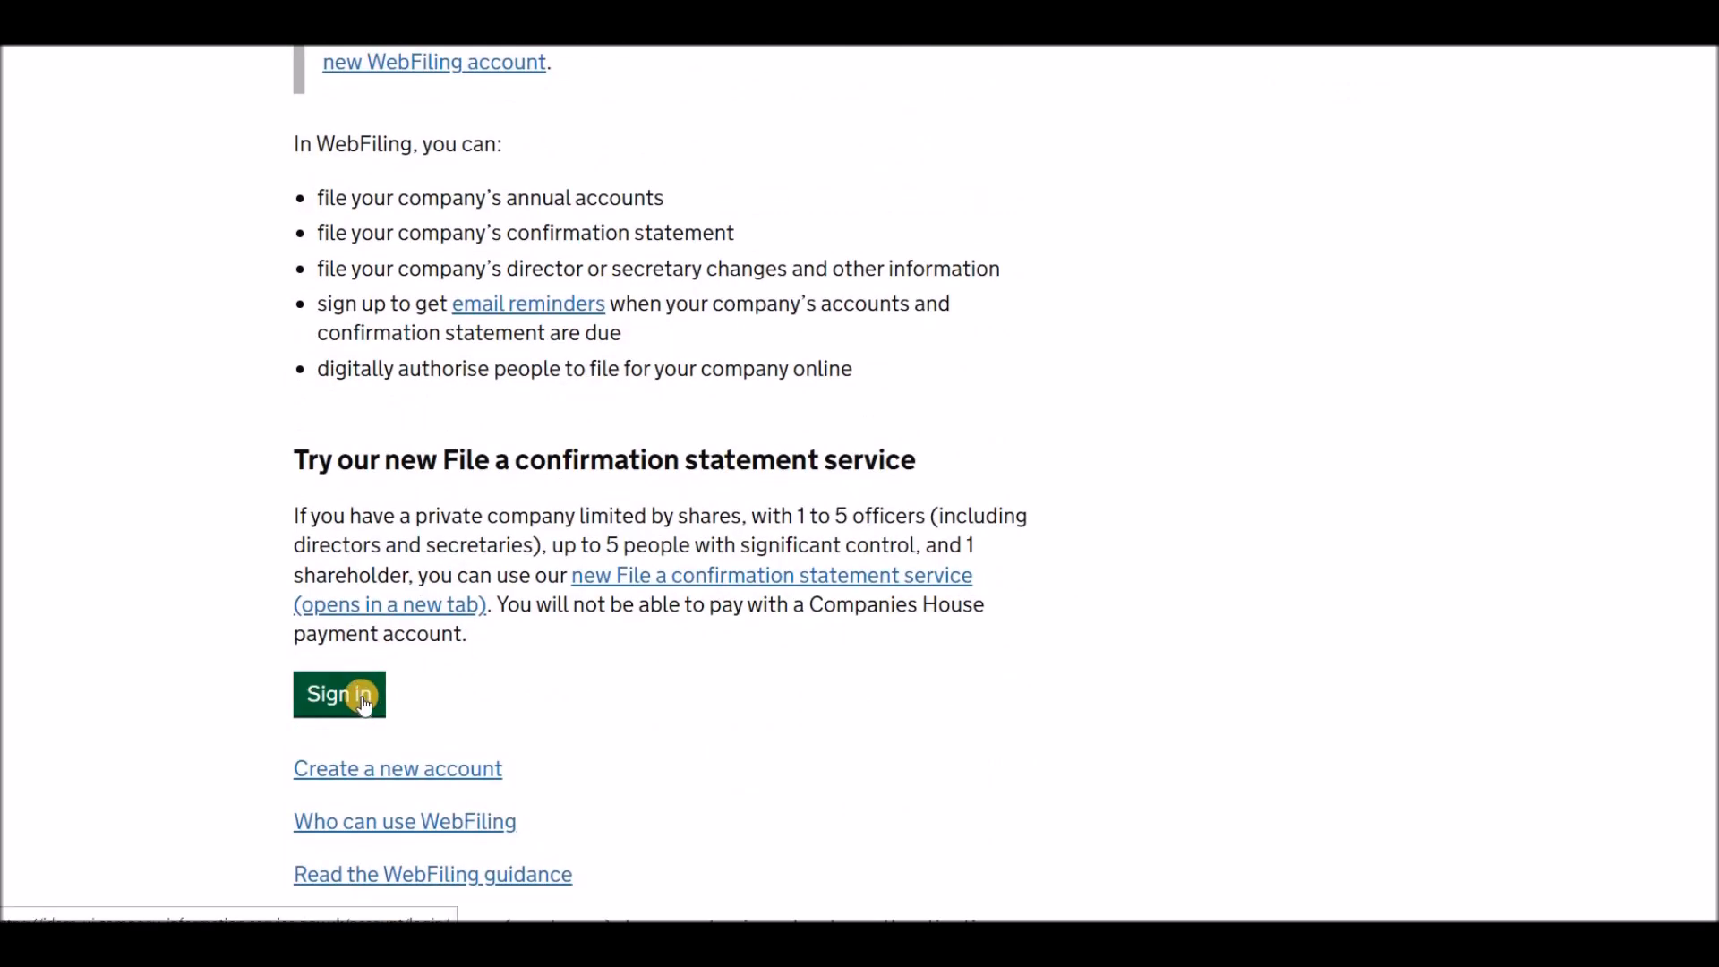
left_click(325, 691)
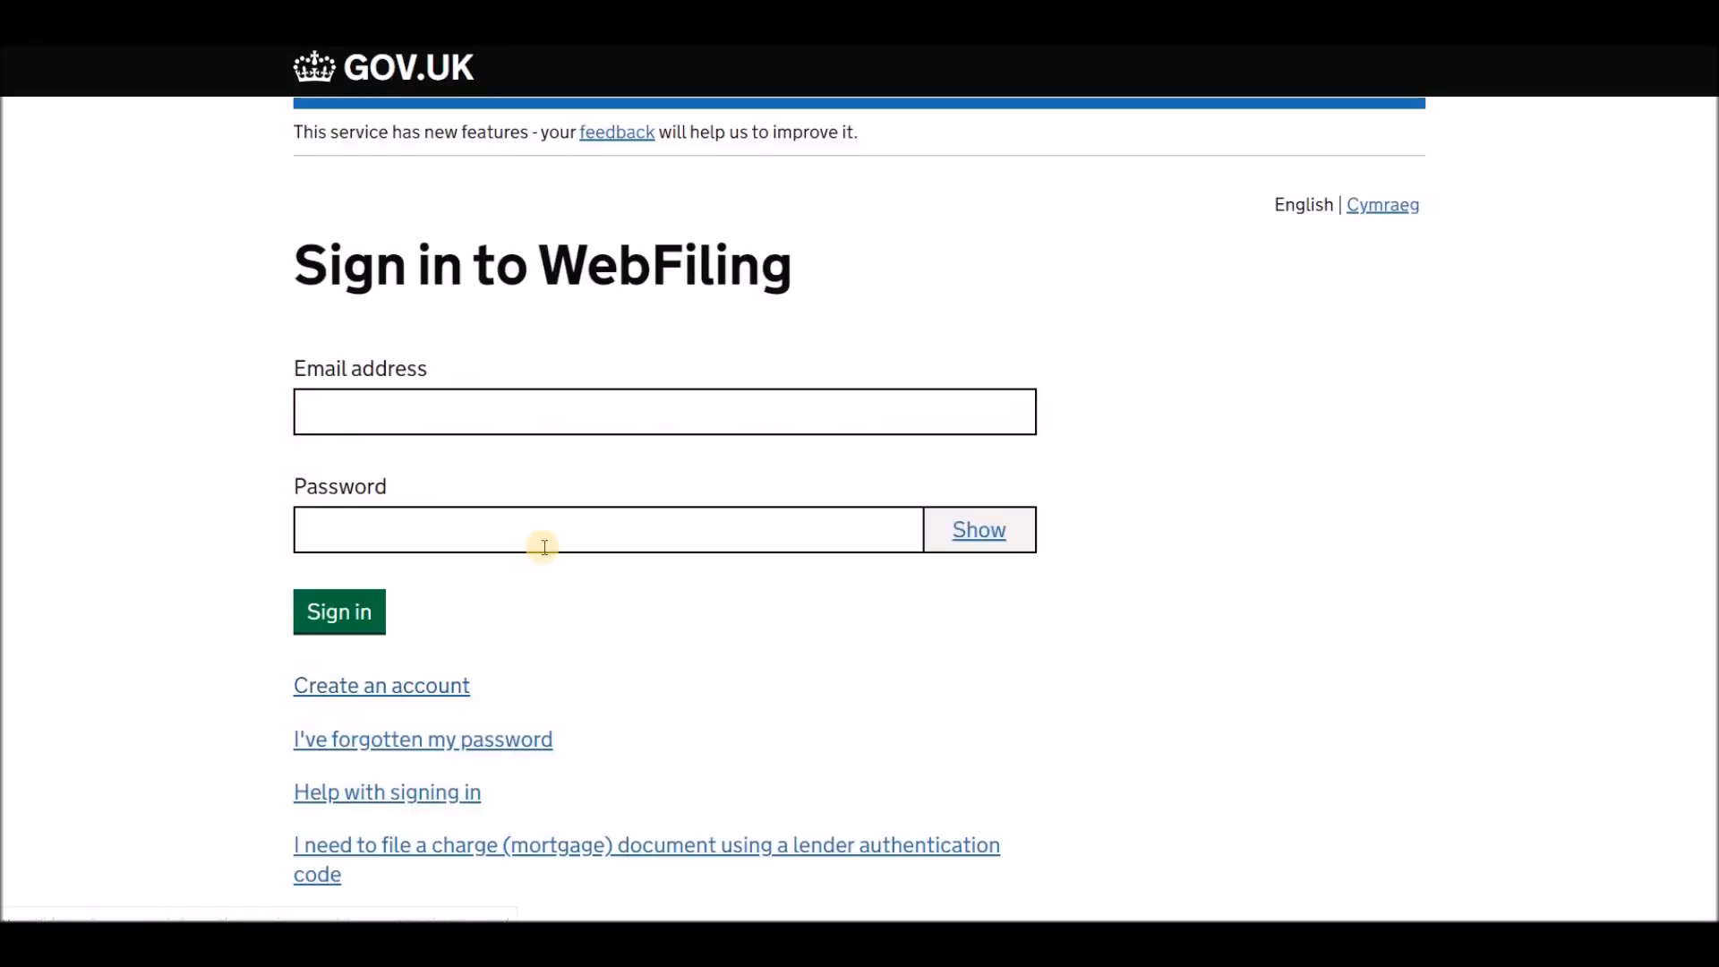
Sign in to WebFiling with the account's email address and password
left_click(552, 412)
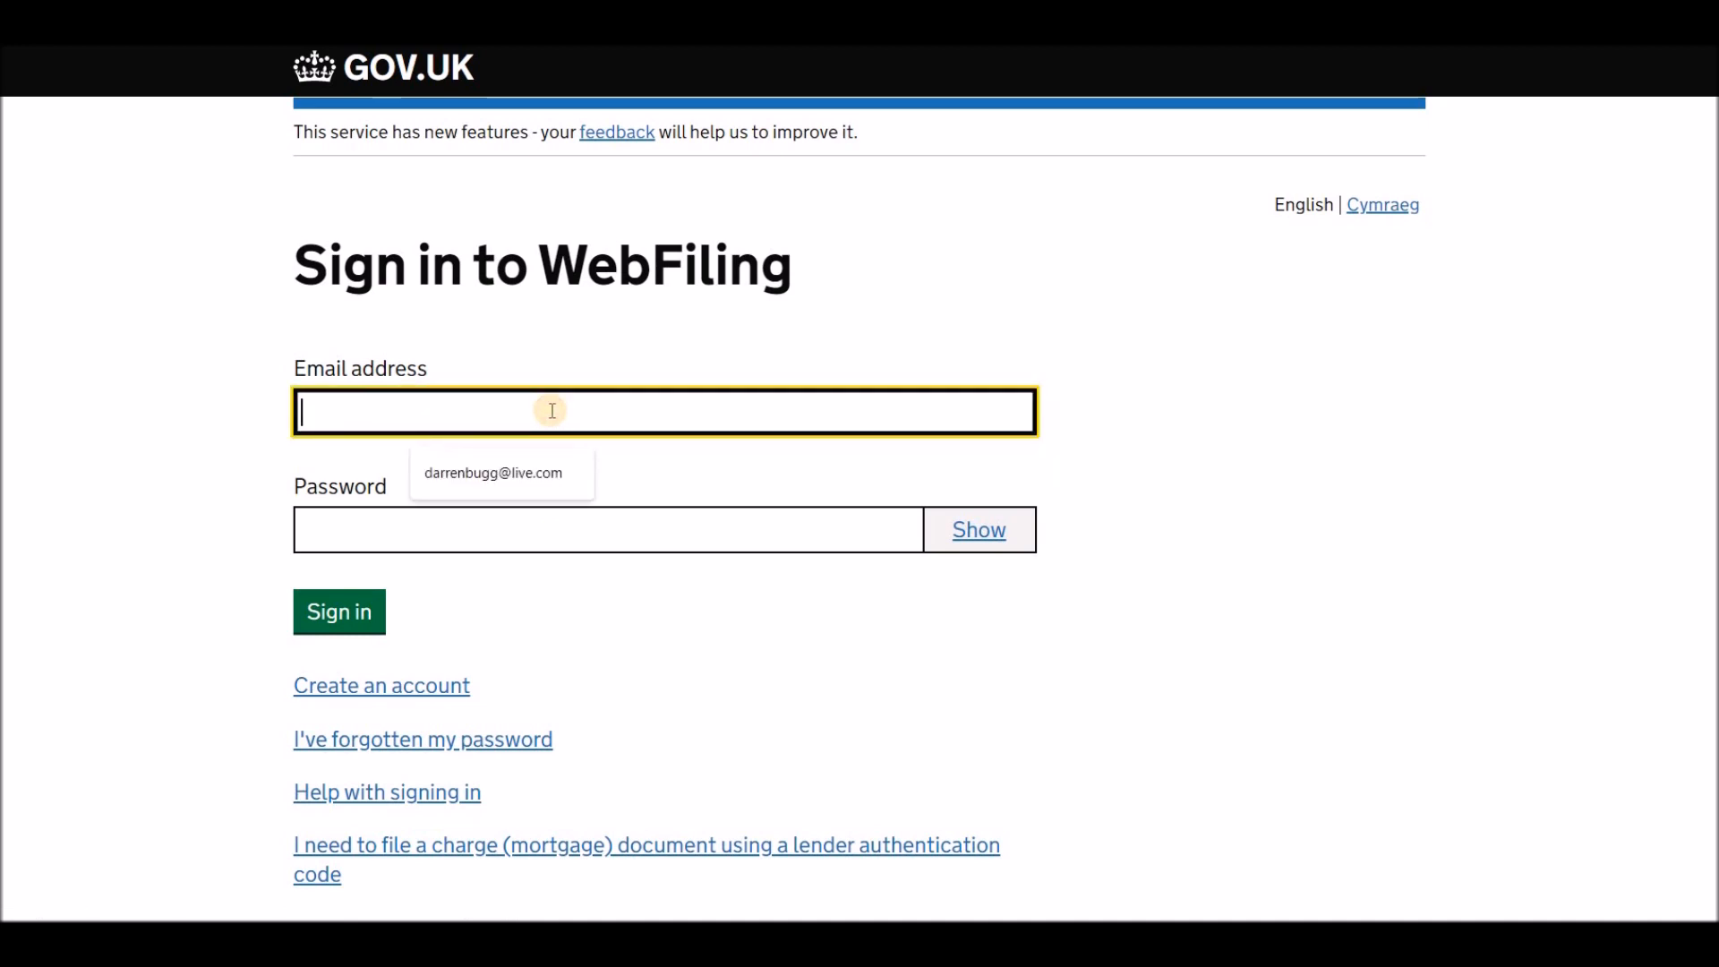
left_click(486, 470)
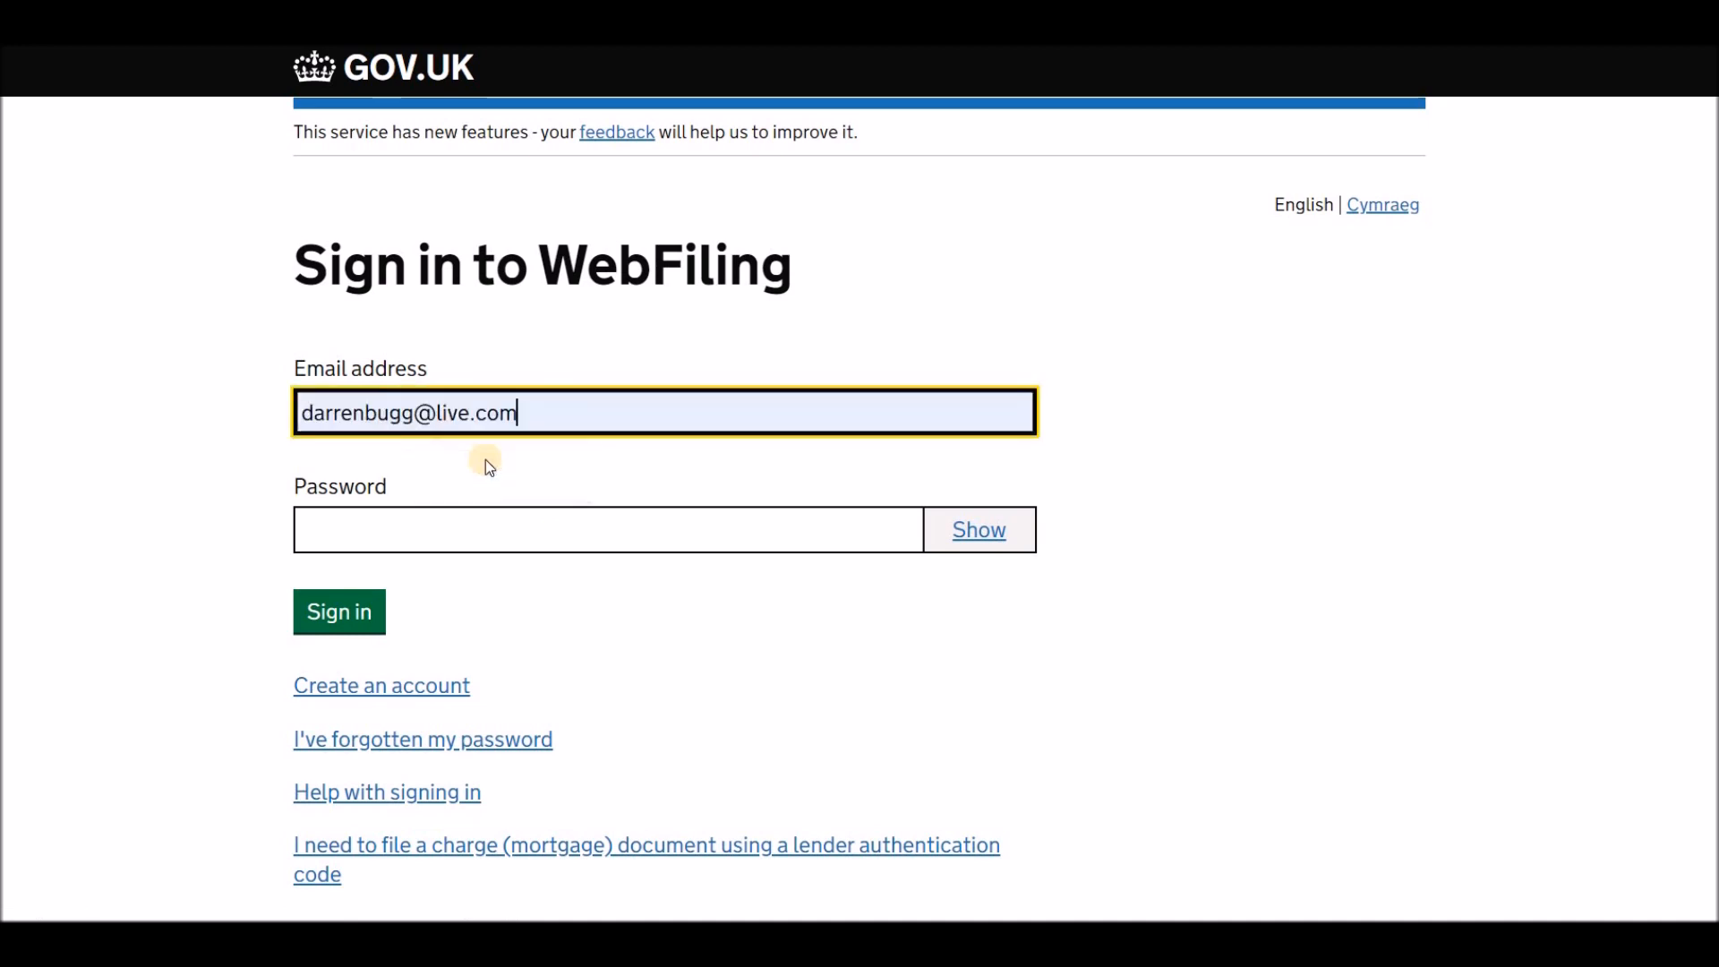
left_click(494, 538)
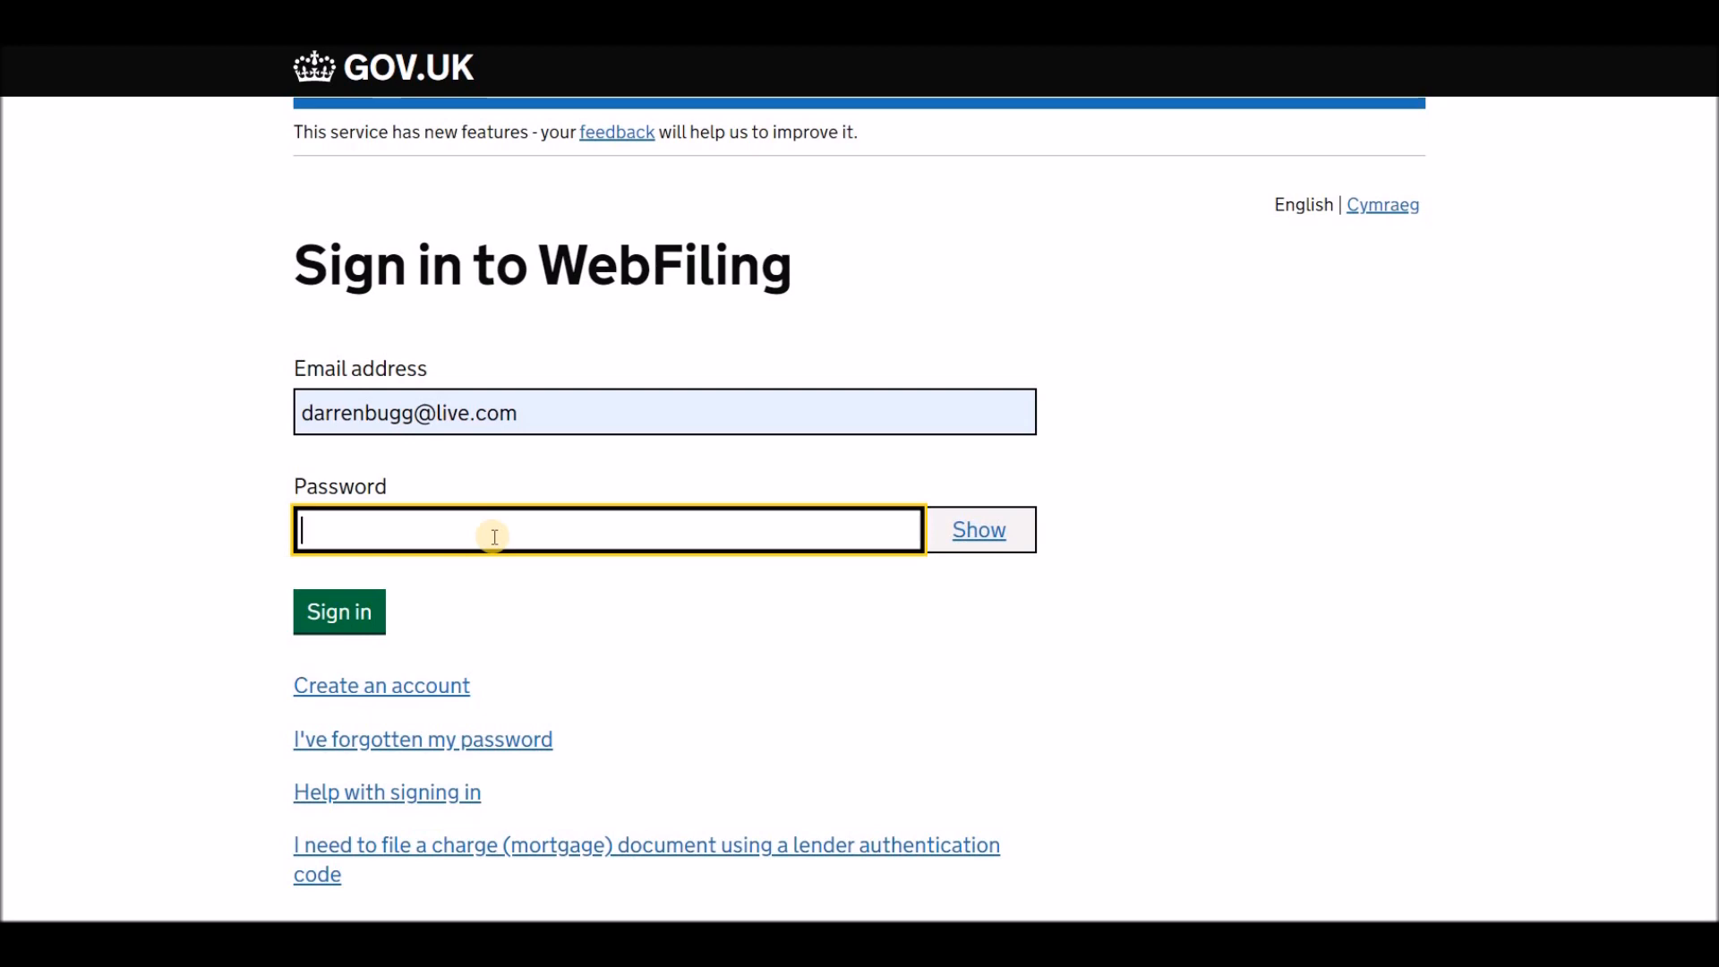
type("•••••")
key("Return")
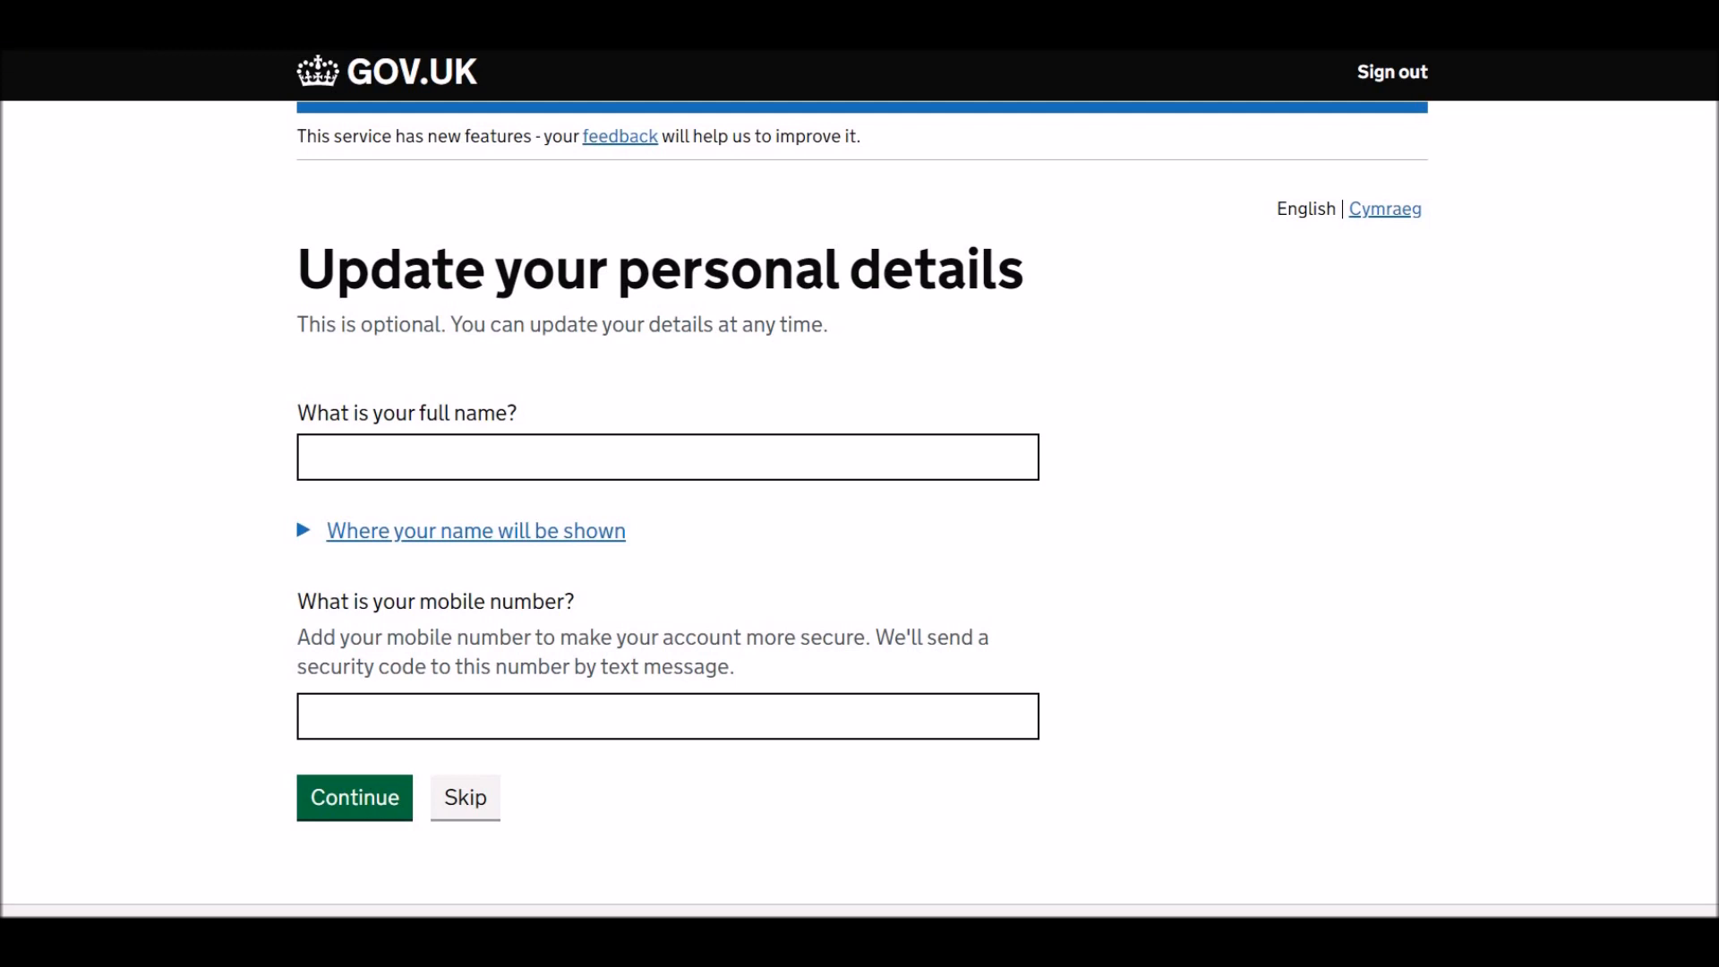
Skip the optional personal details update, leaving the full name and mobile number blank
left_click(667, 457)
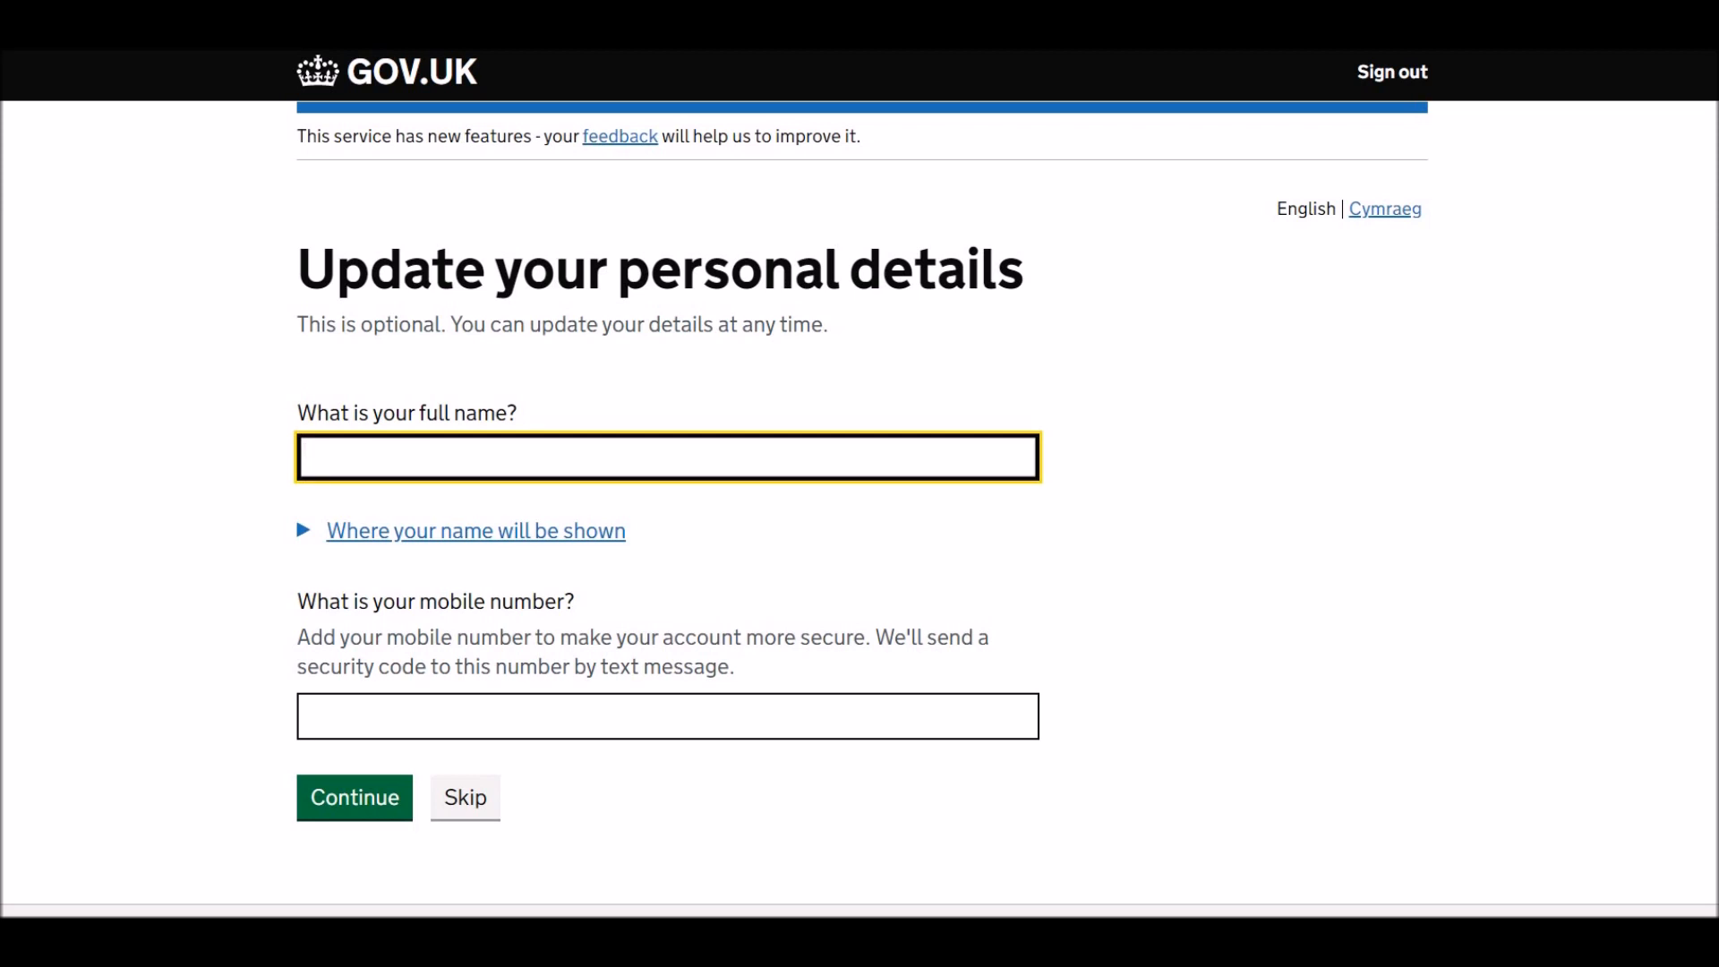
left_click(504, 713)
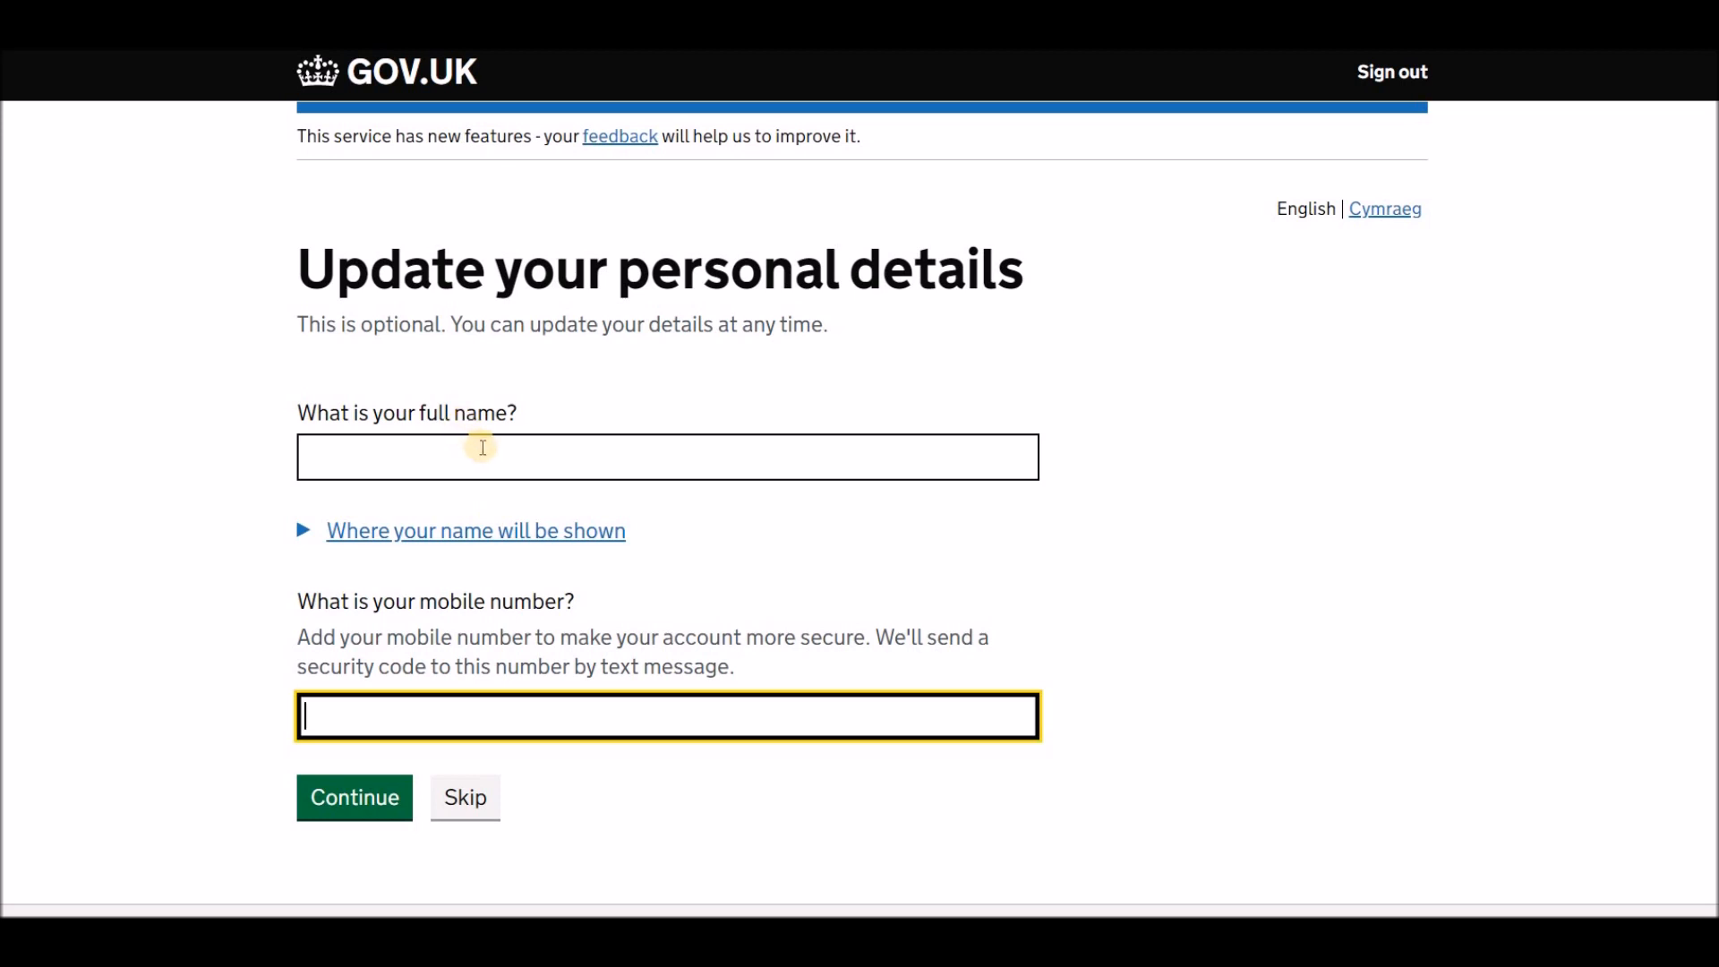
left_click(486, 460)
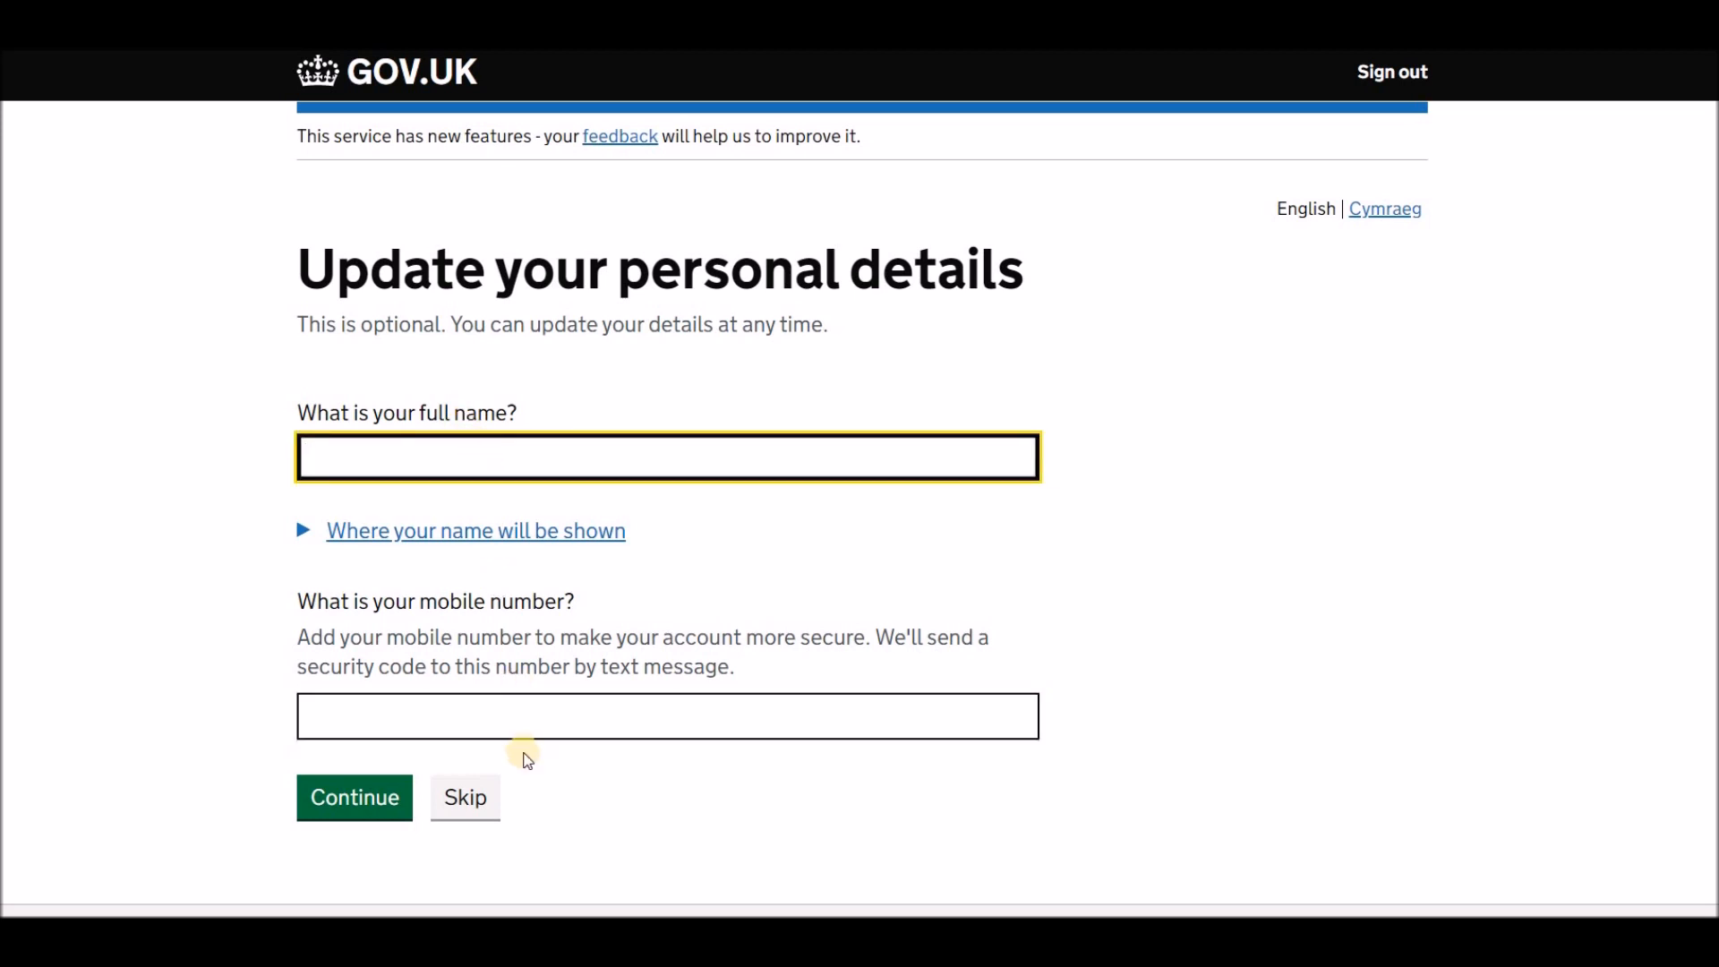
left_click(500, 716)
left_click(499, 460)
left_click(464, 796)
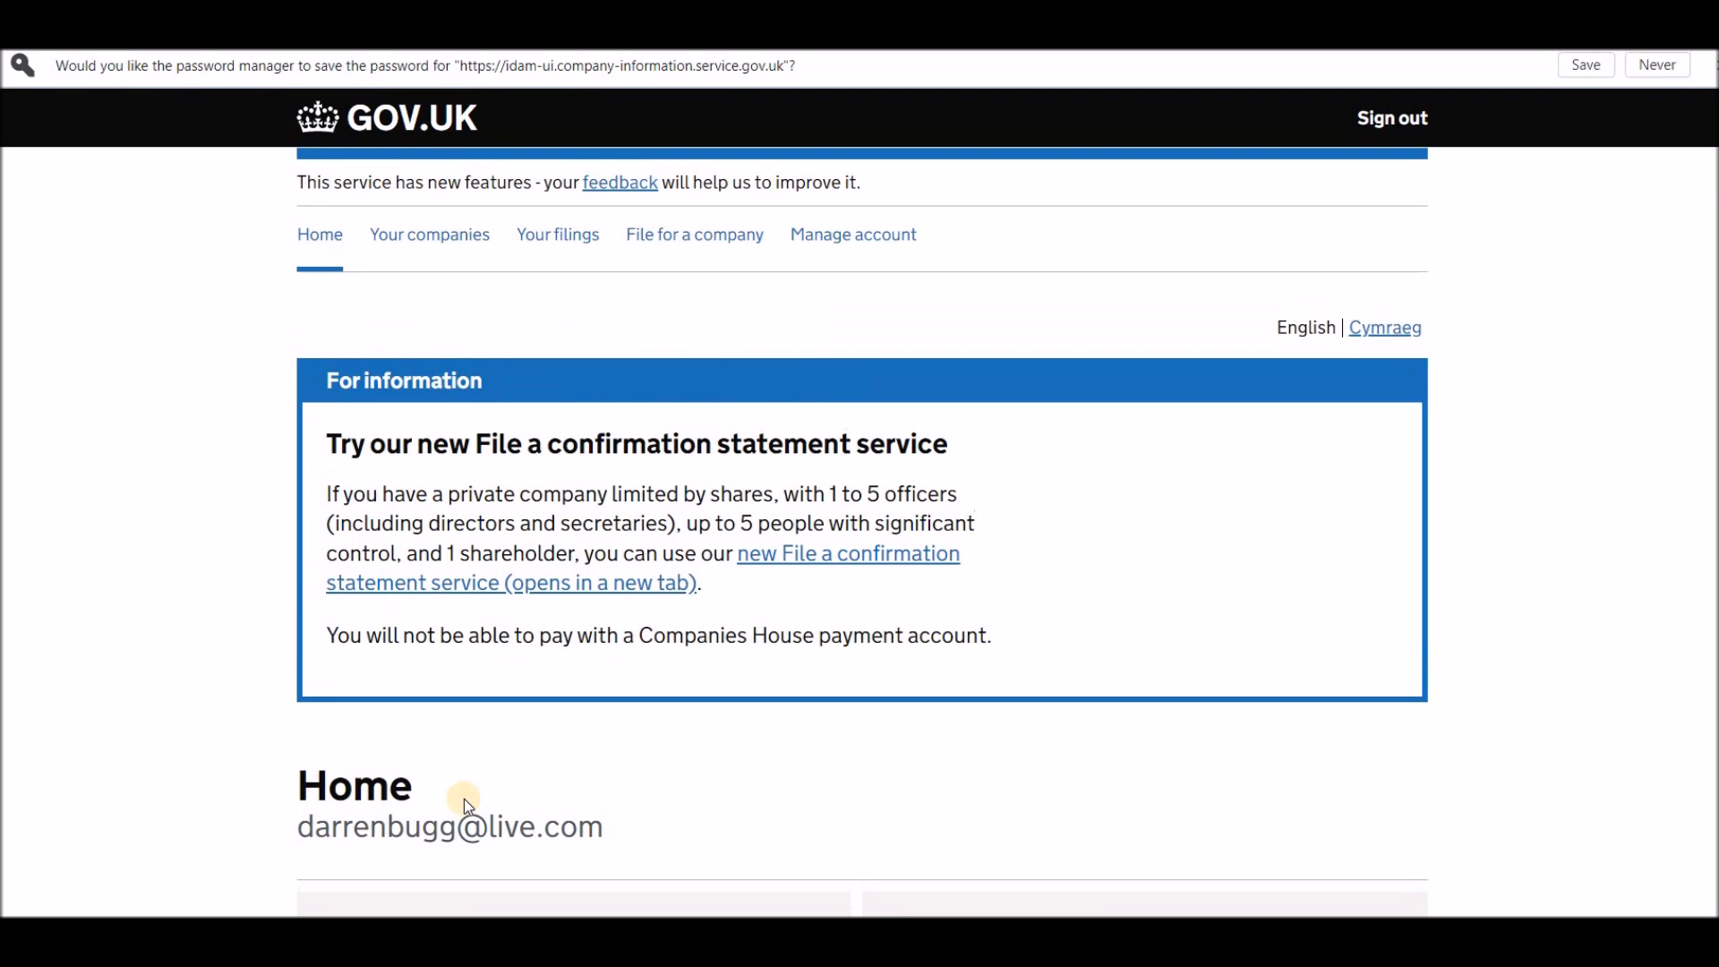
Examine the account home page, including the confirmation statement notice and the WebFiling and Your companies sections
scroll(942, 815, "down", 1)
scroll(1170, 683, "down", 5)
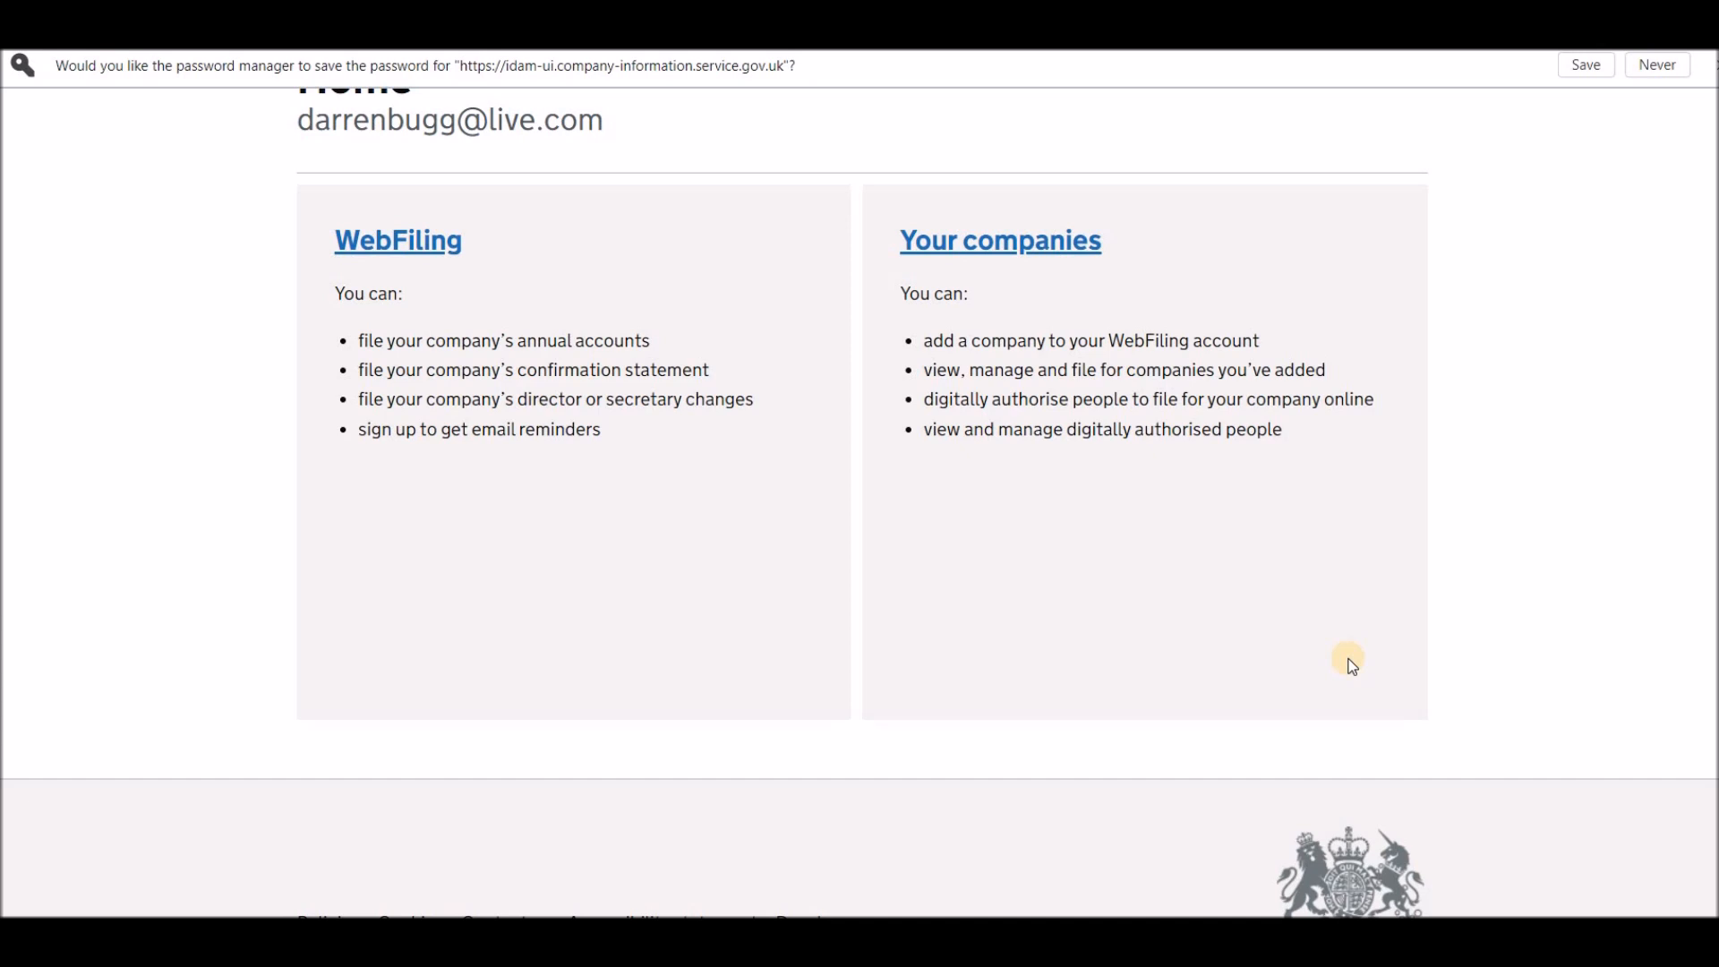
scroll(1351, 662, "up", 1)
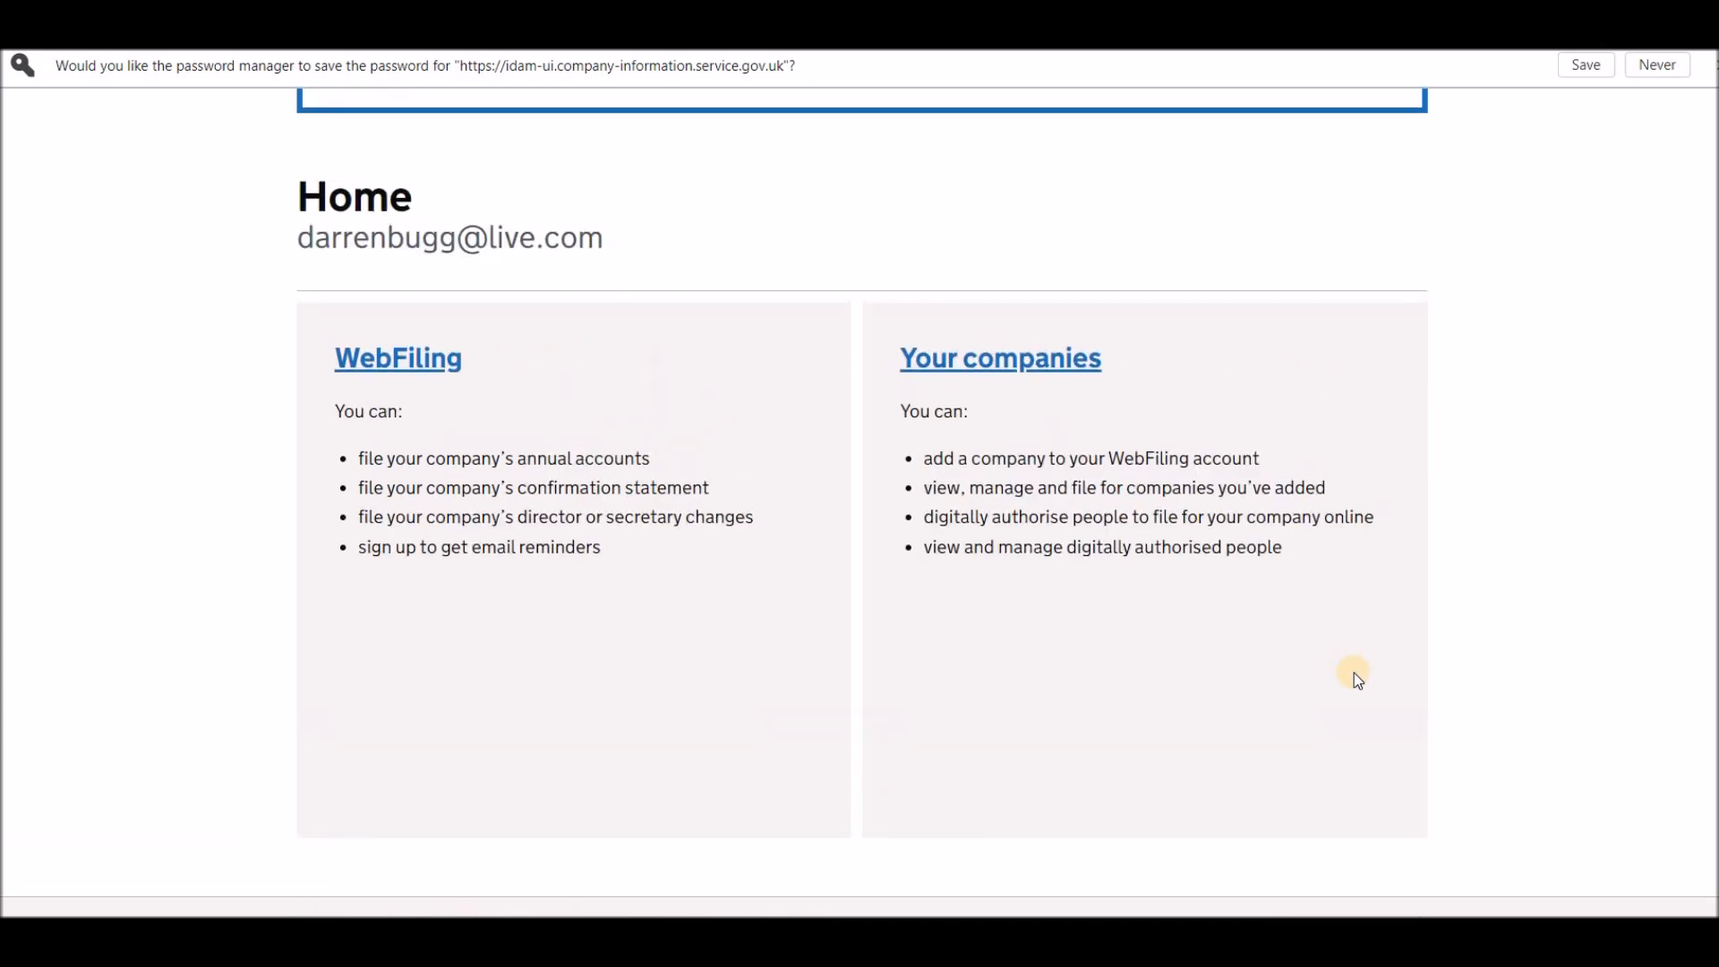
scroll(1356, 675, "up", 3)
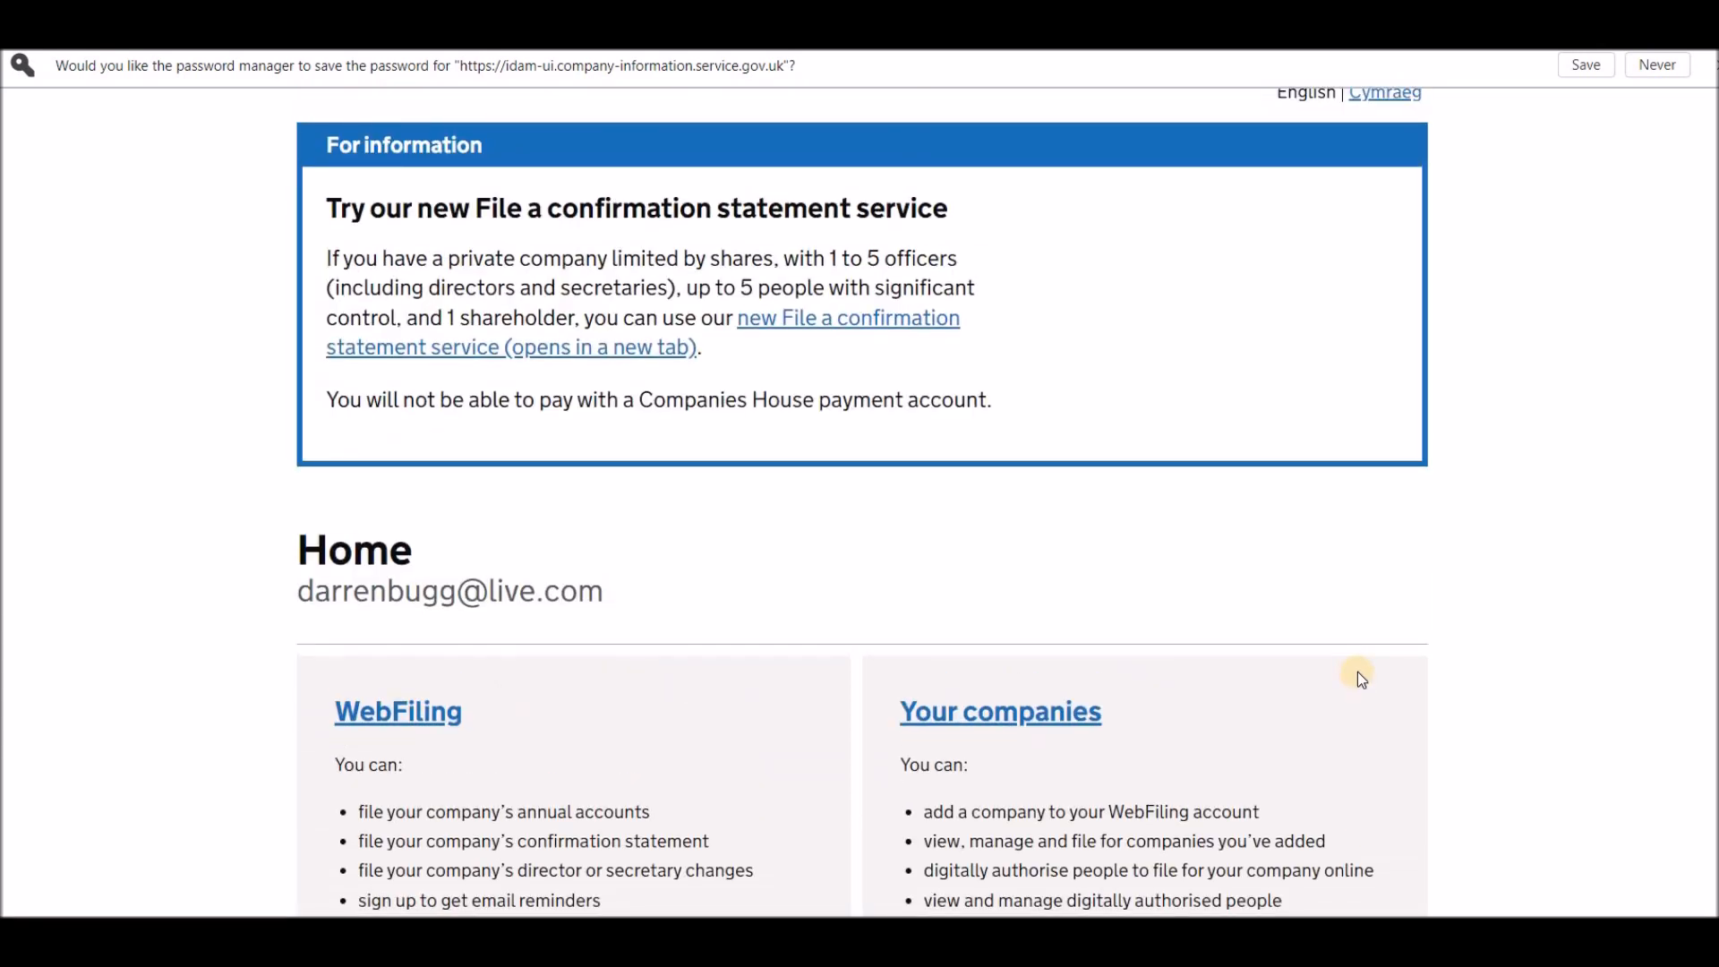
scroll(1354, 666, "up", 2)
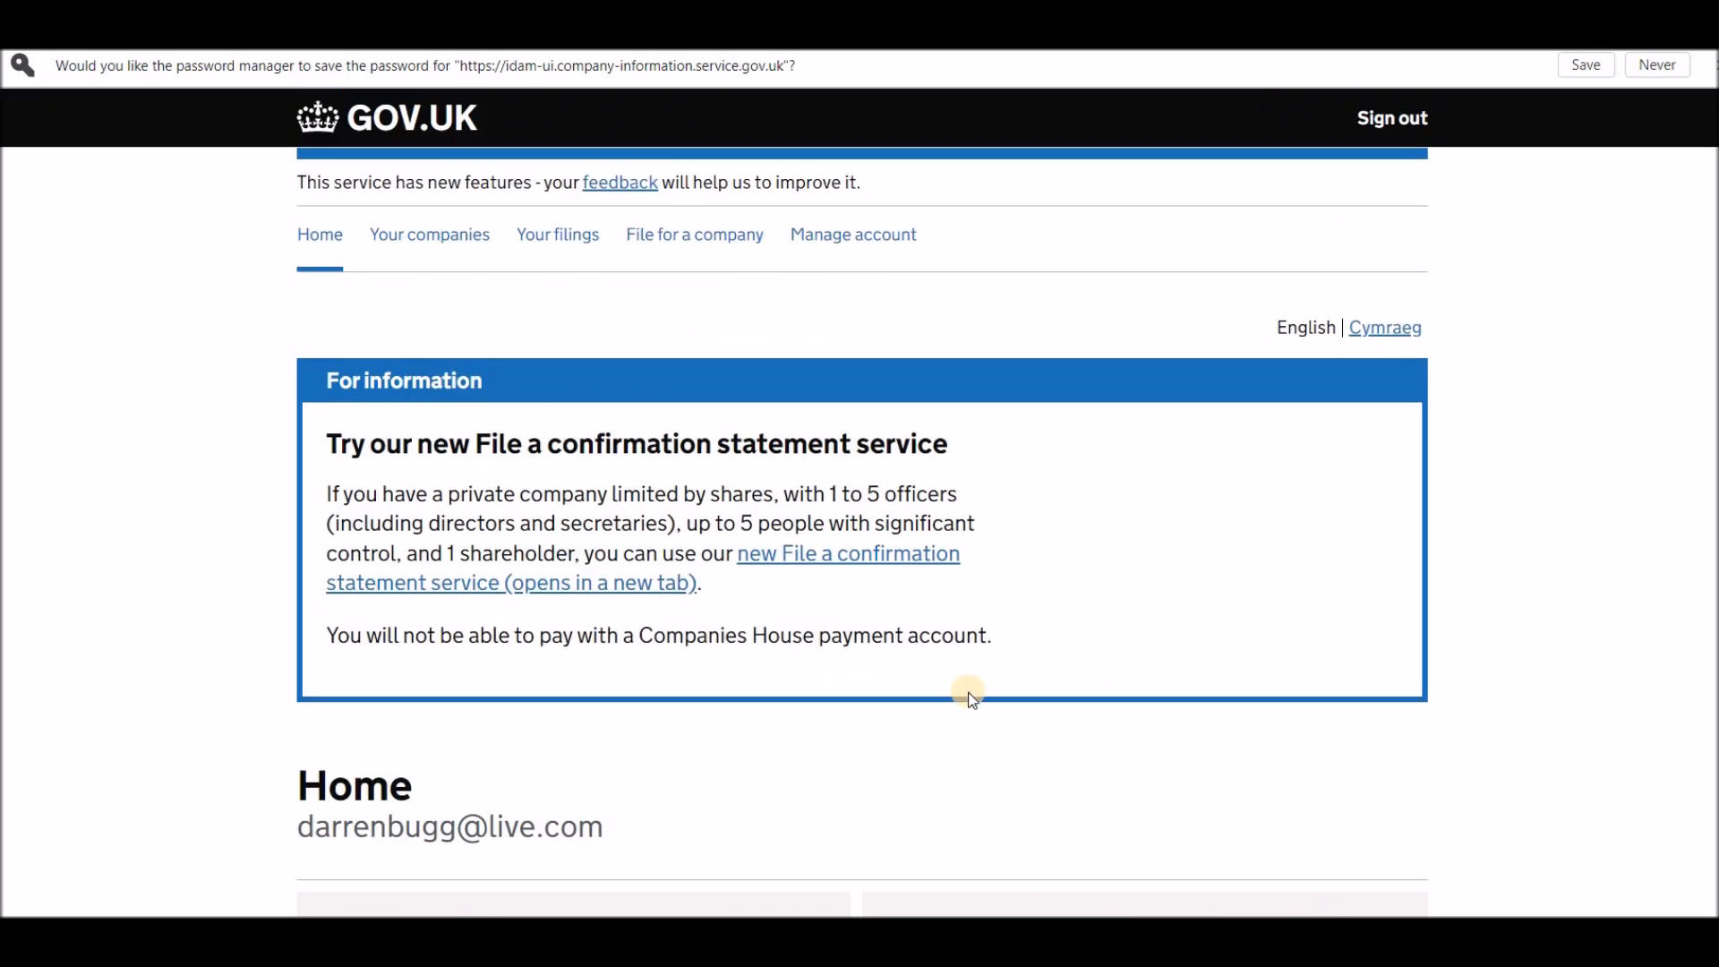
scroll(980, 689, "down", 6)
scroll(1004, 696, "down", 1)
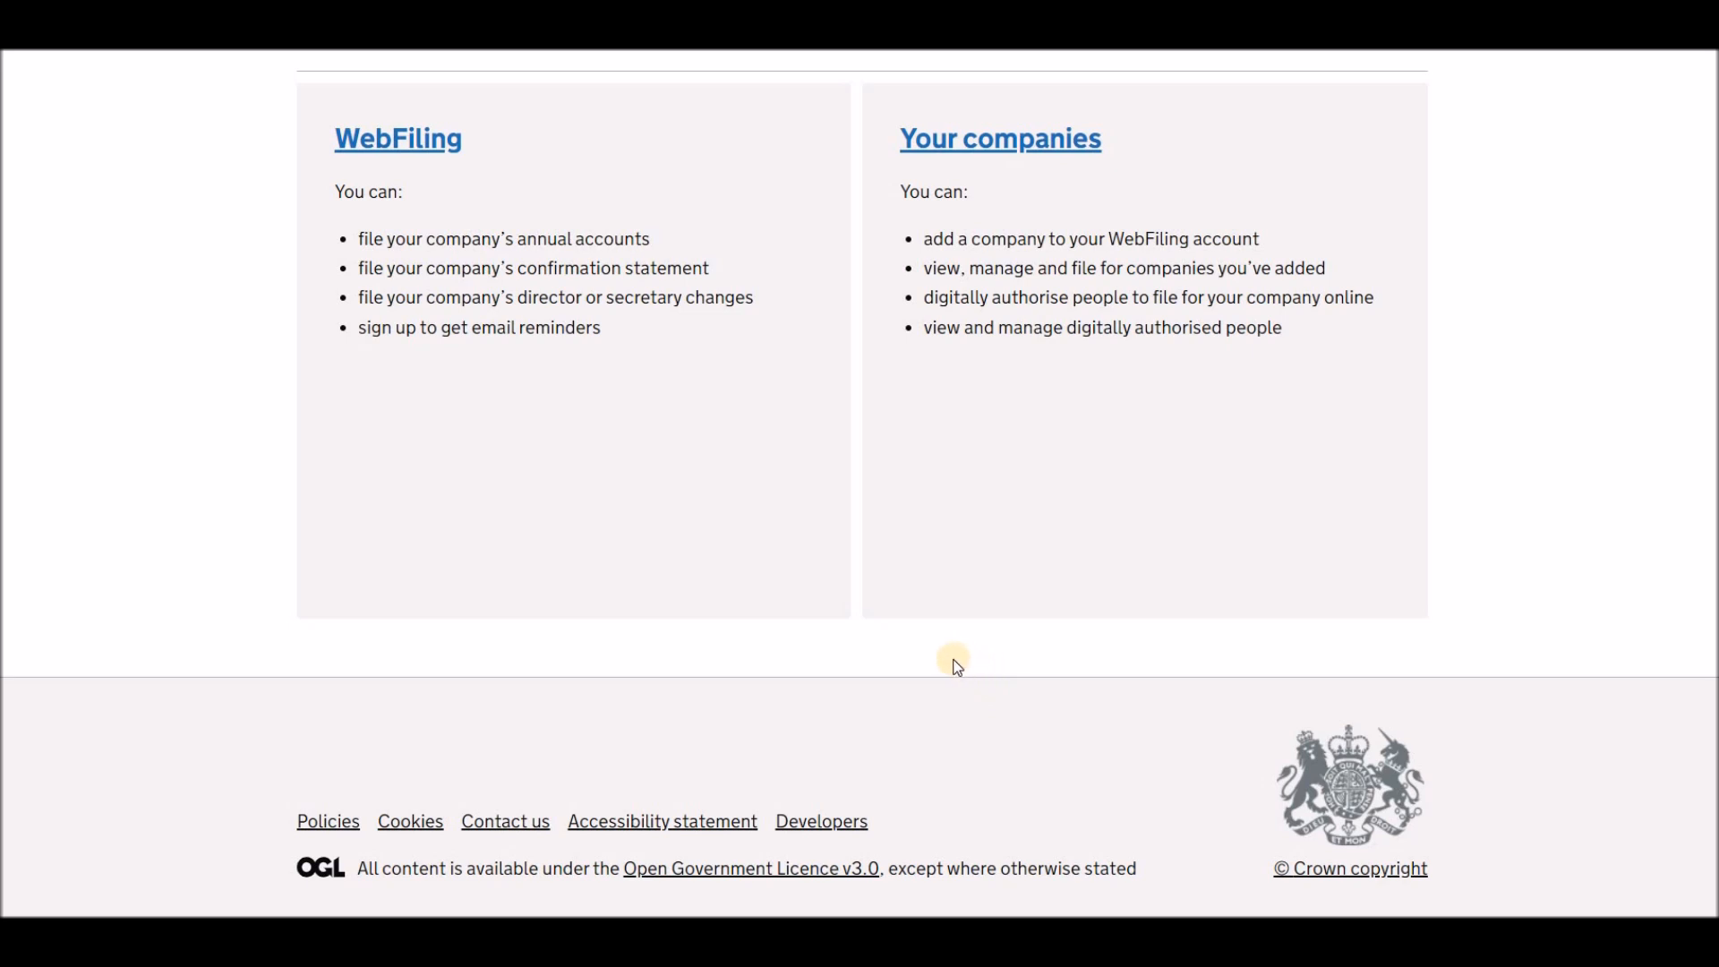
scroll(864, 668, "up", 5)
scroll(831, 646, "up", 1)
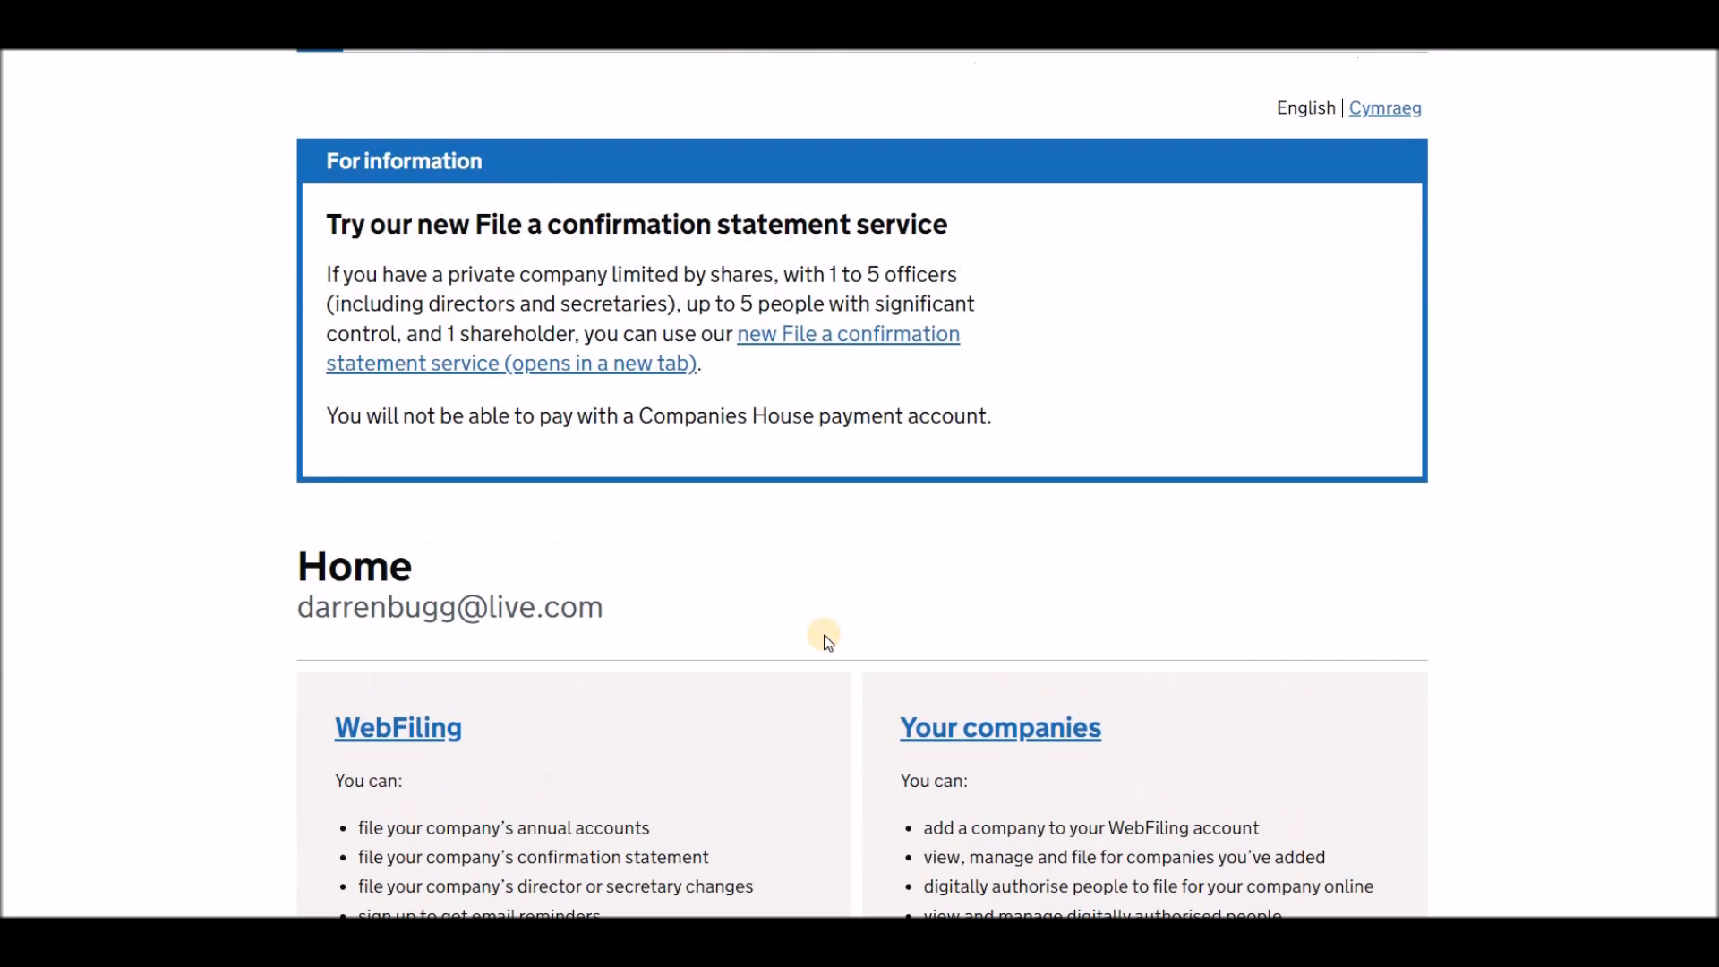
Open WebFiling, look up THE NEWS HOUND LIMITED by its company number as registered in England or Wales, and confirm the company
scroll(673, 793, "down", 3)
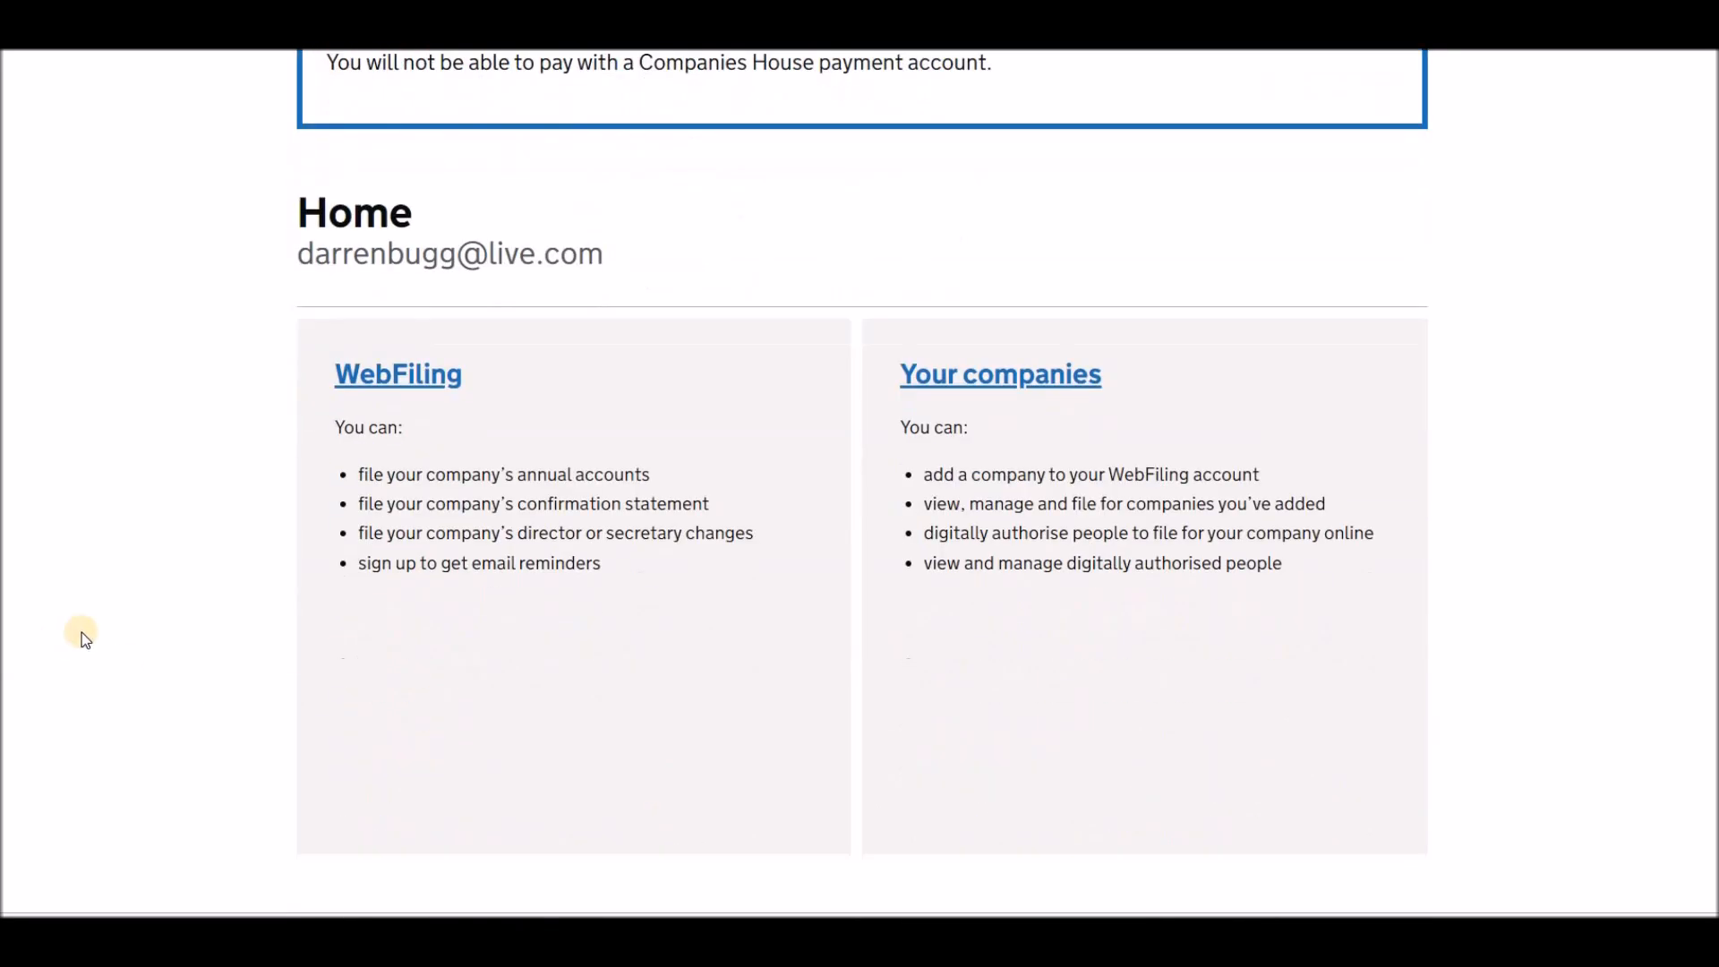
left_click(408, 378)
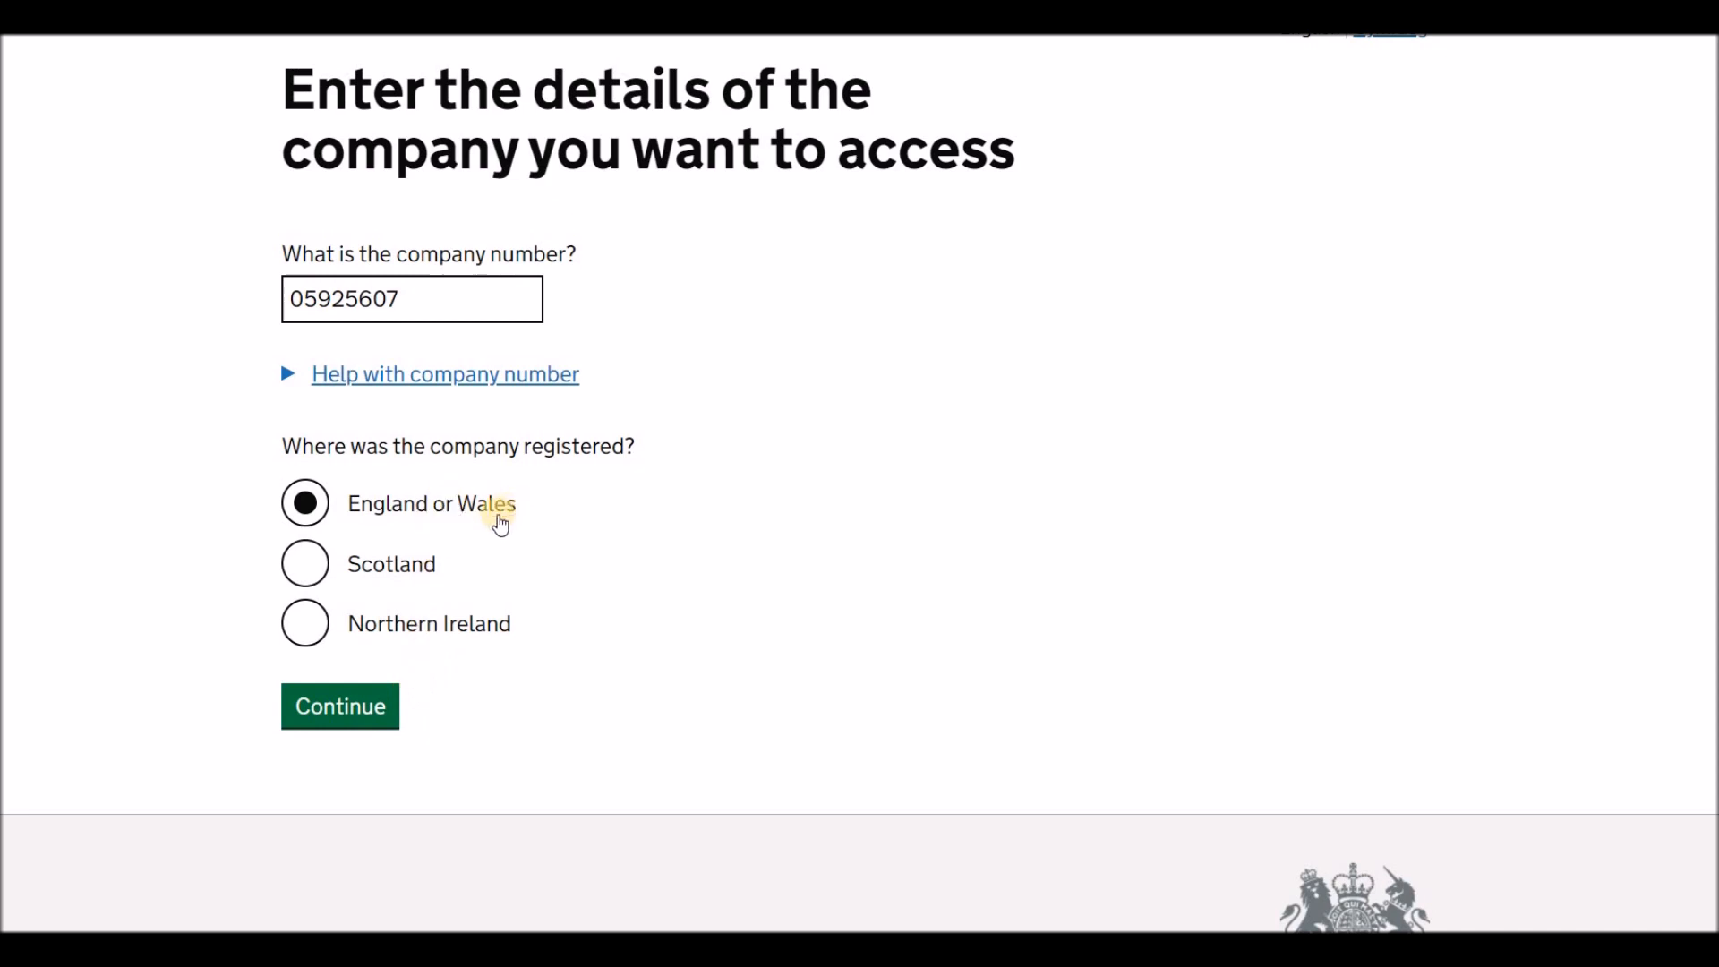
left_click(345, 704)
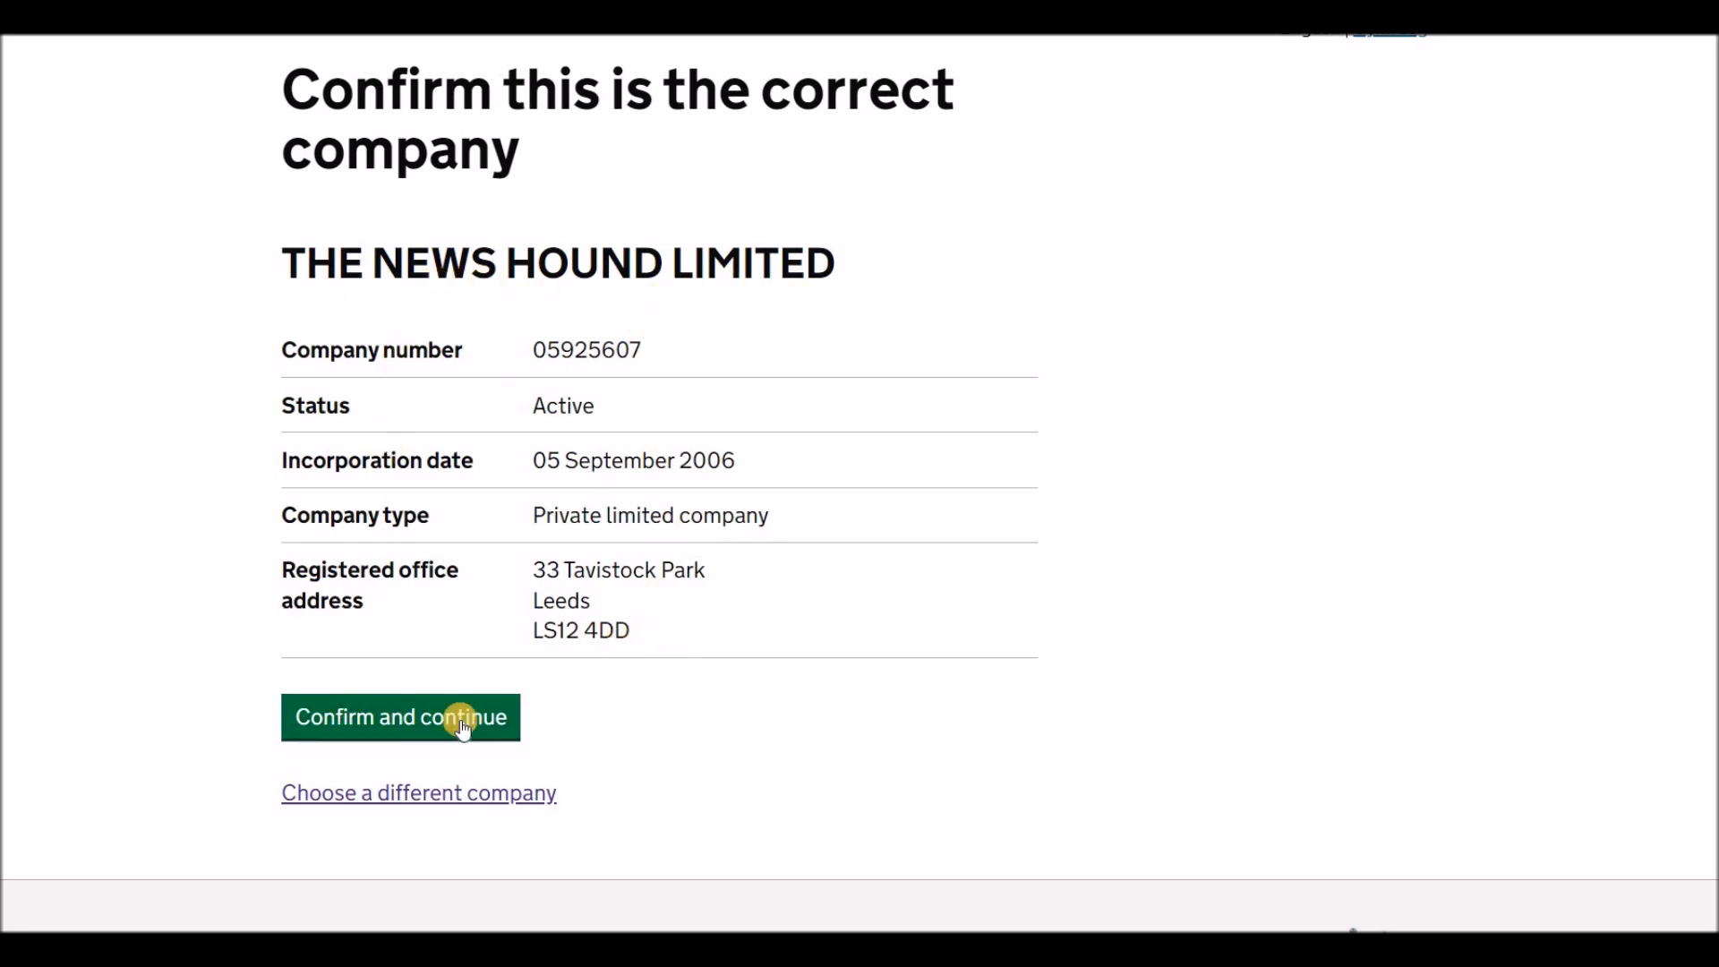
left_click(416, 722)
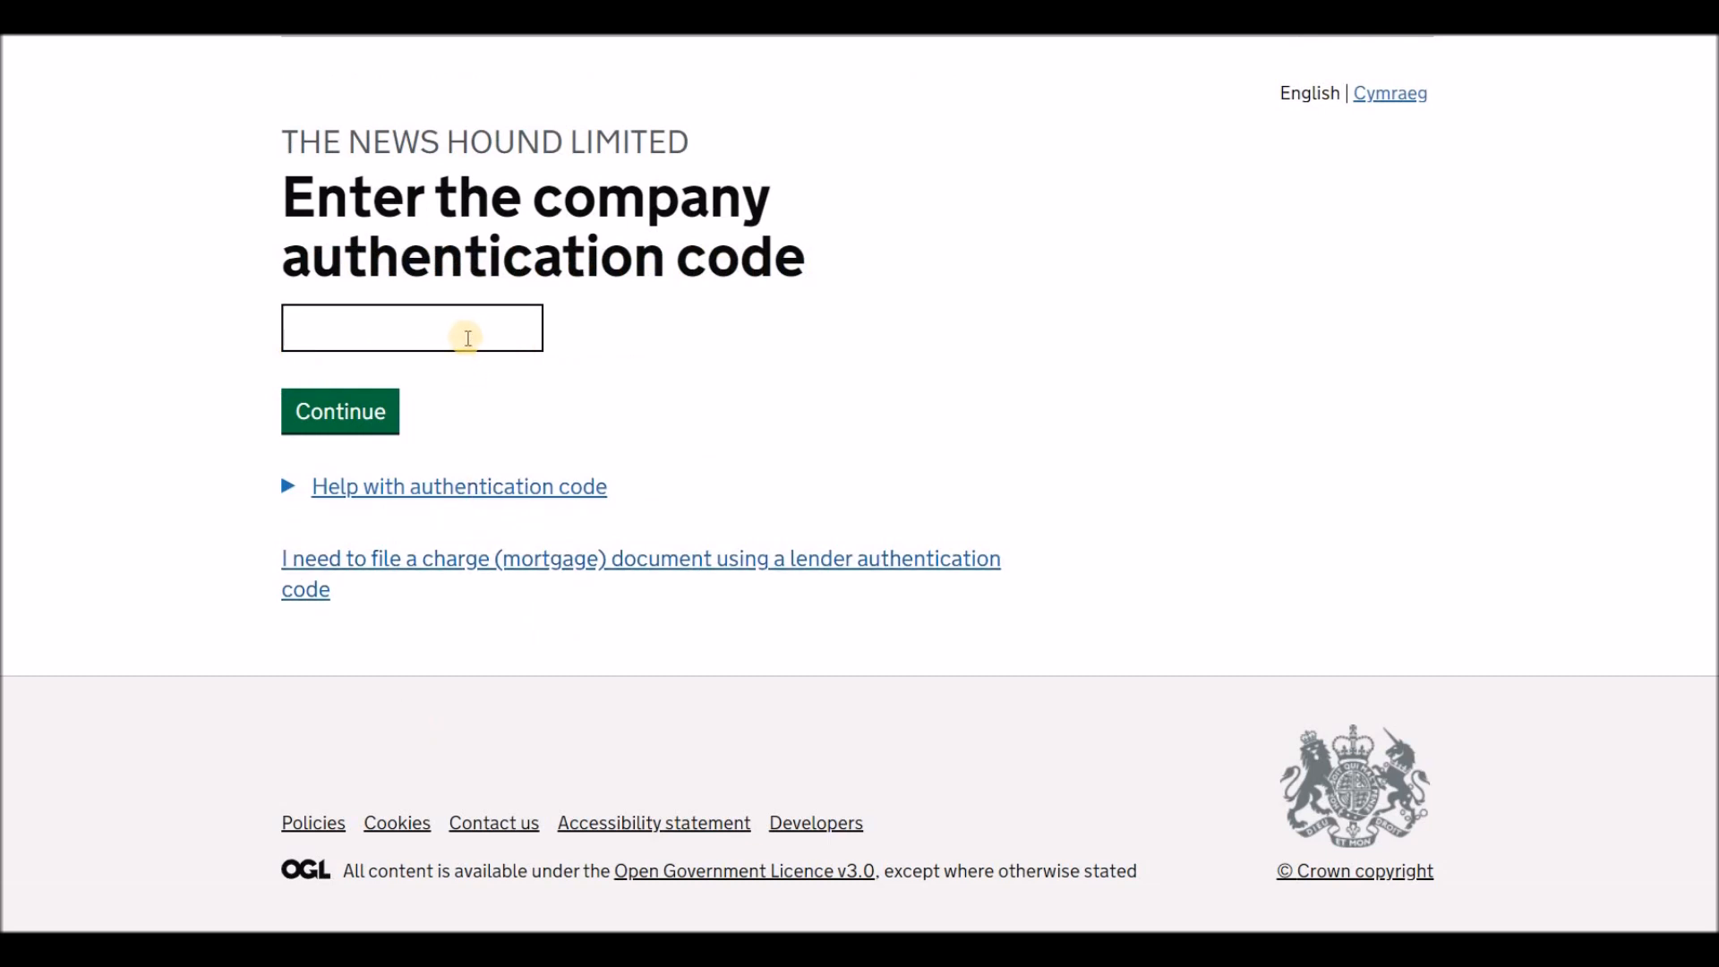
Submit the company authentication code and decline storing the company details for future online filings
left_click(468, 337)
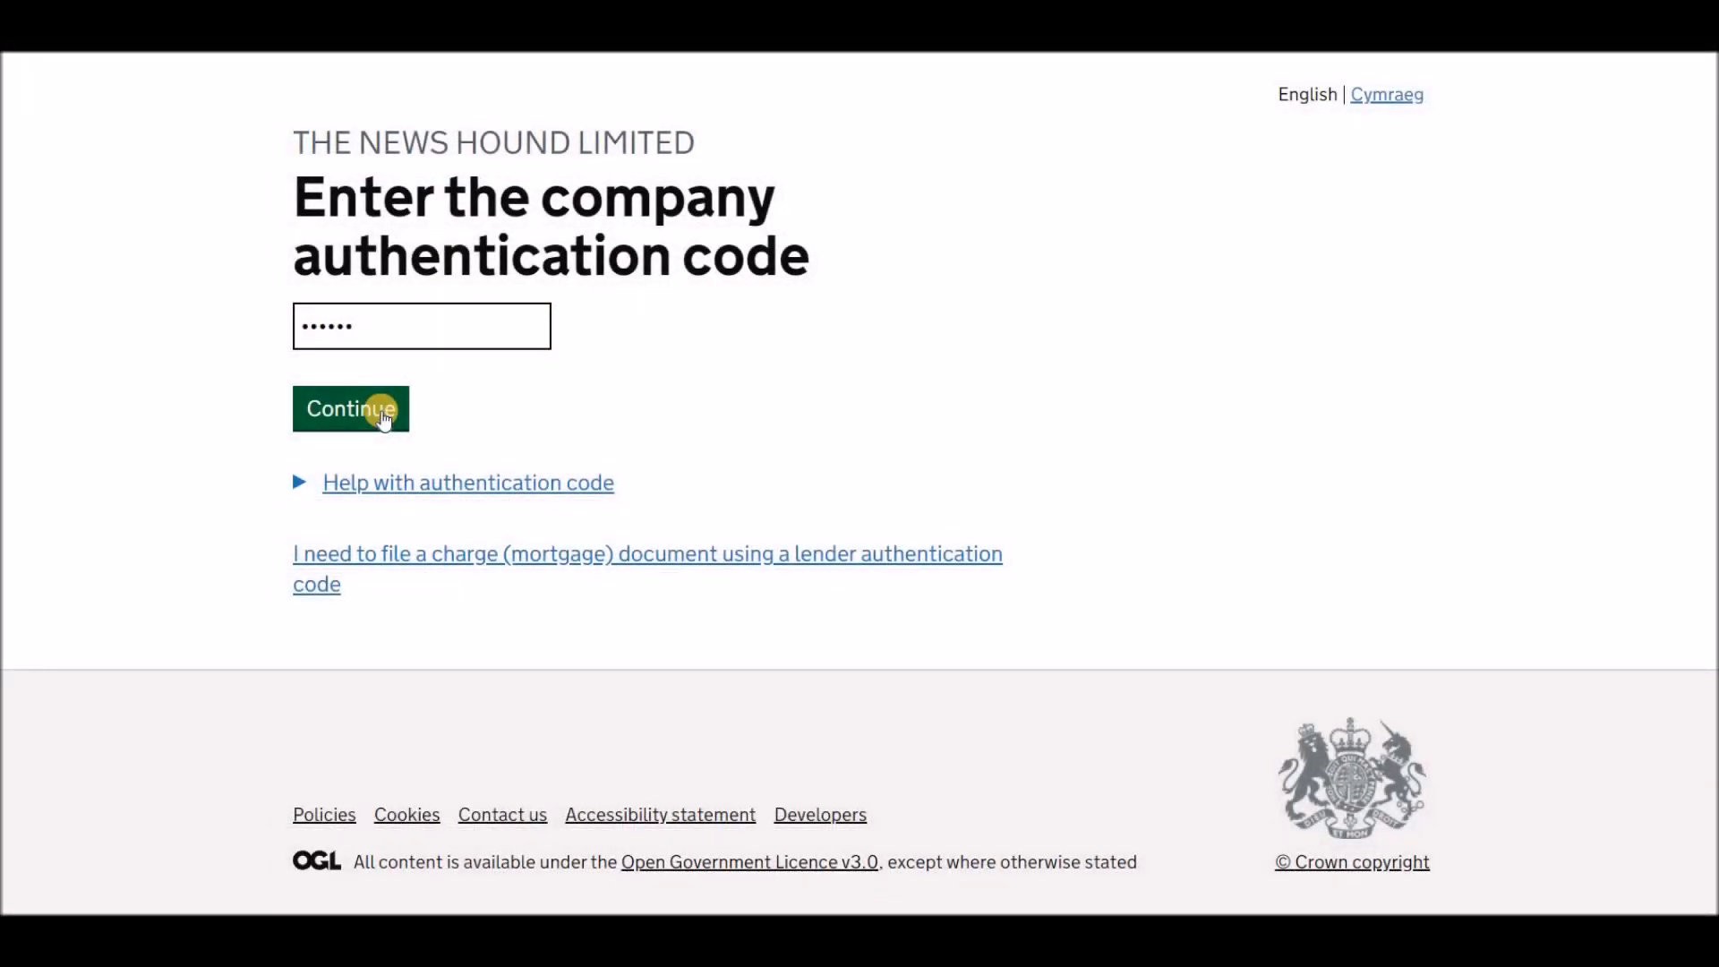
left_click(384, 414)
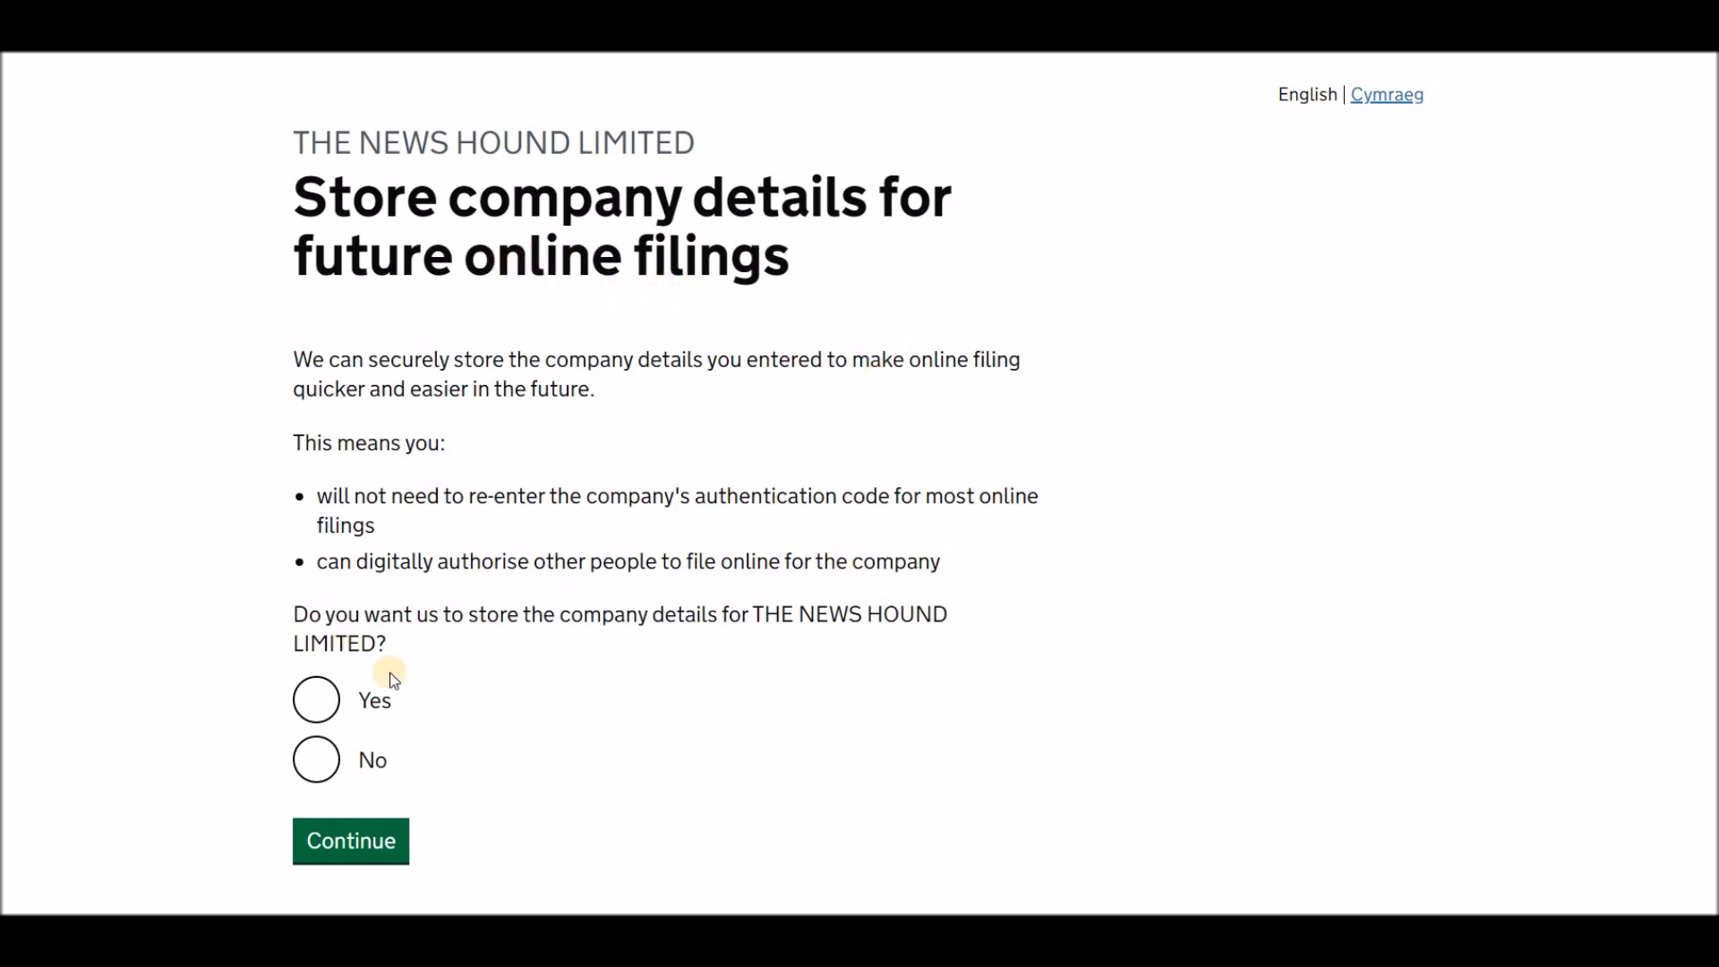
left_click(325, 763)
left_click(342, 839)
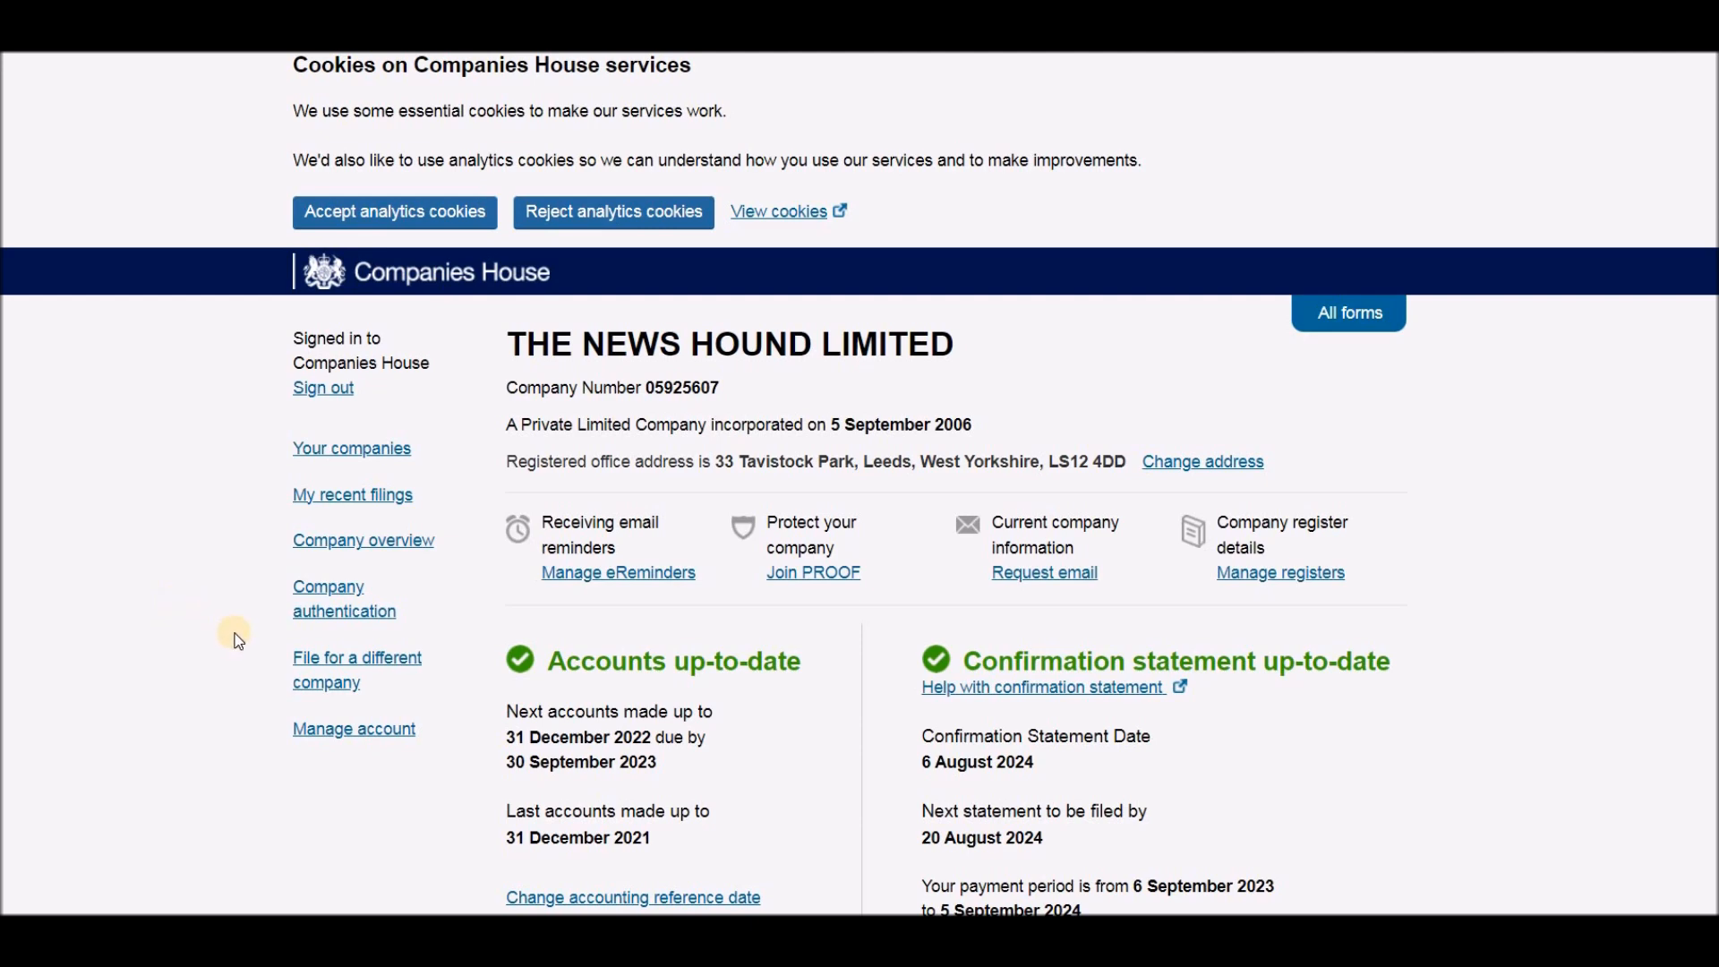
Start filing company accounts from the overview of THE NEWS HOUND LIMITED
scroll(255, 641, "down", 3)
scroll(268, 641, "up", 2)
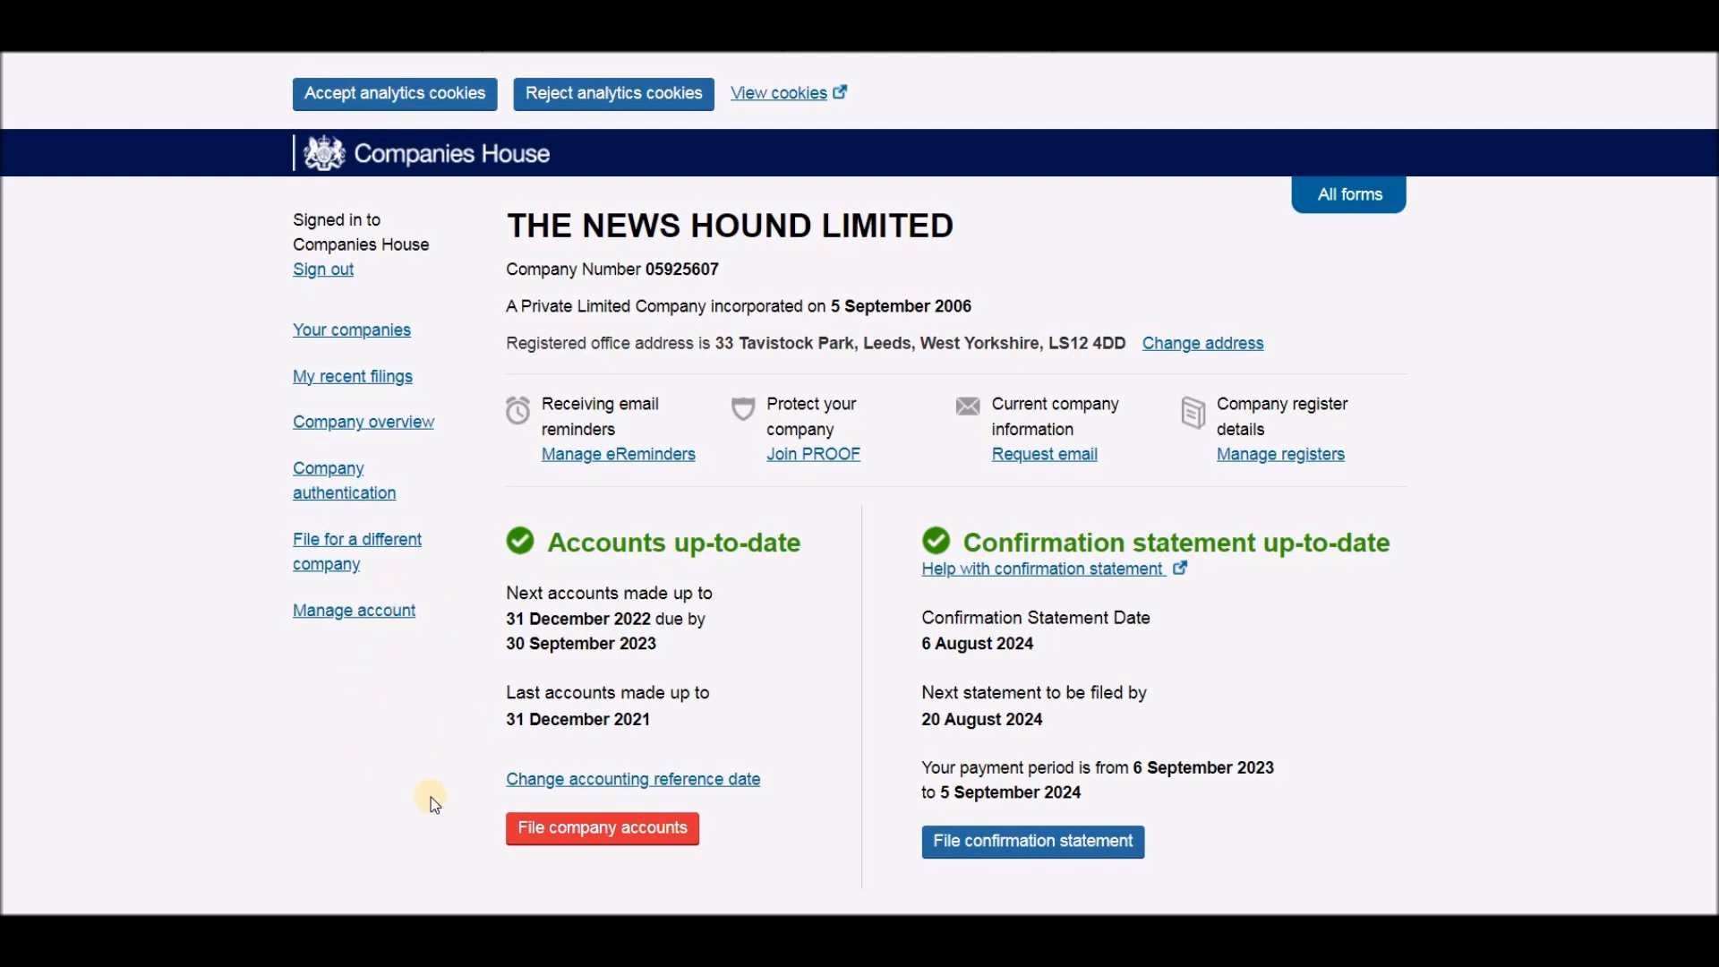
left_click(608, 831)
left_click(608, 831)
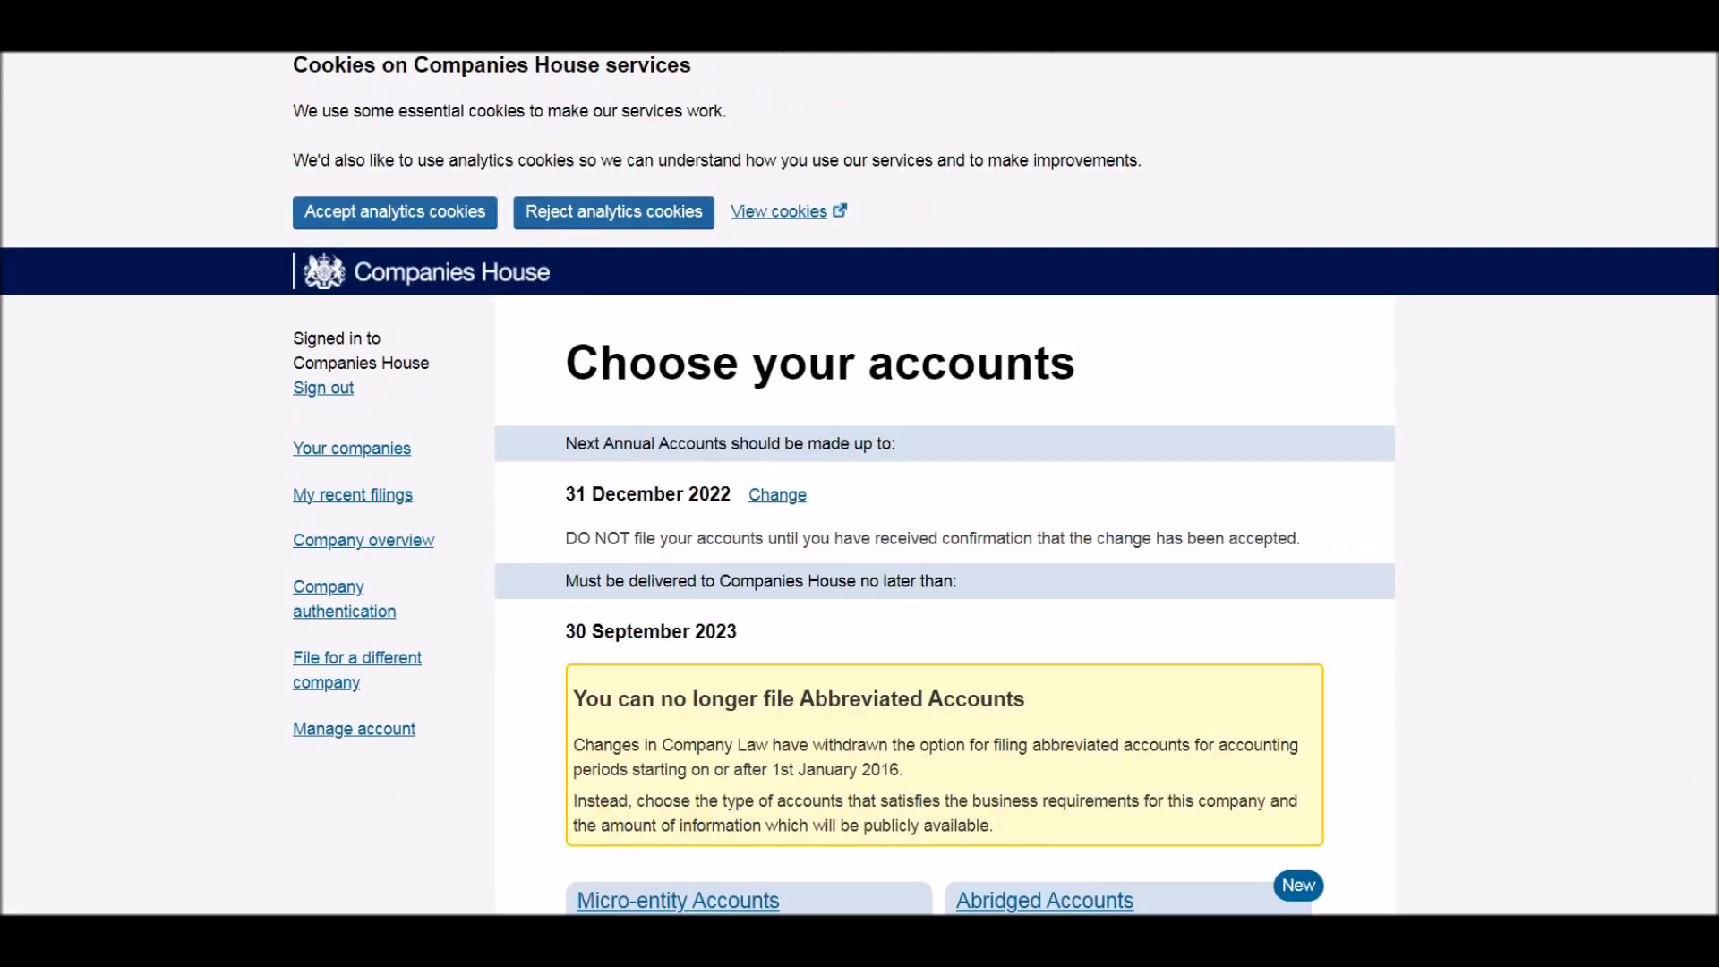
Choose Micro-entity Accounts as the type of annual accounts to file
scroll(1585, 684, "down", 1)
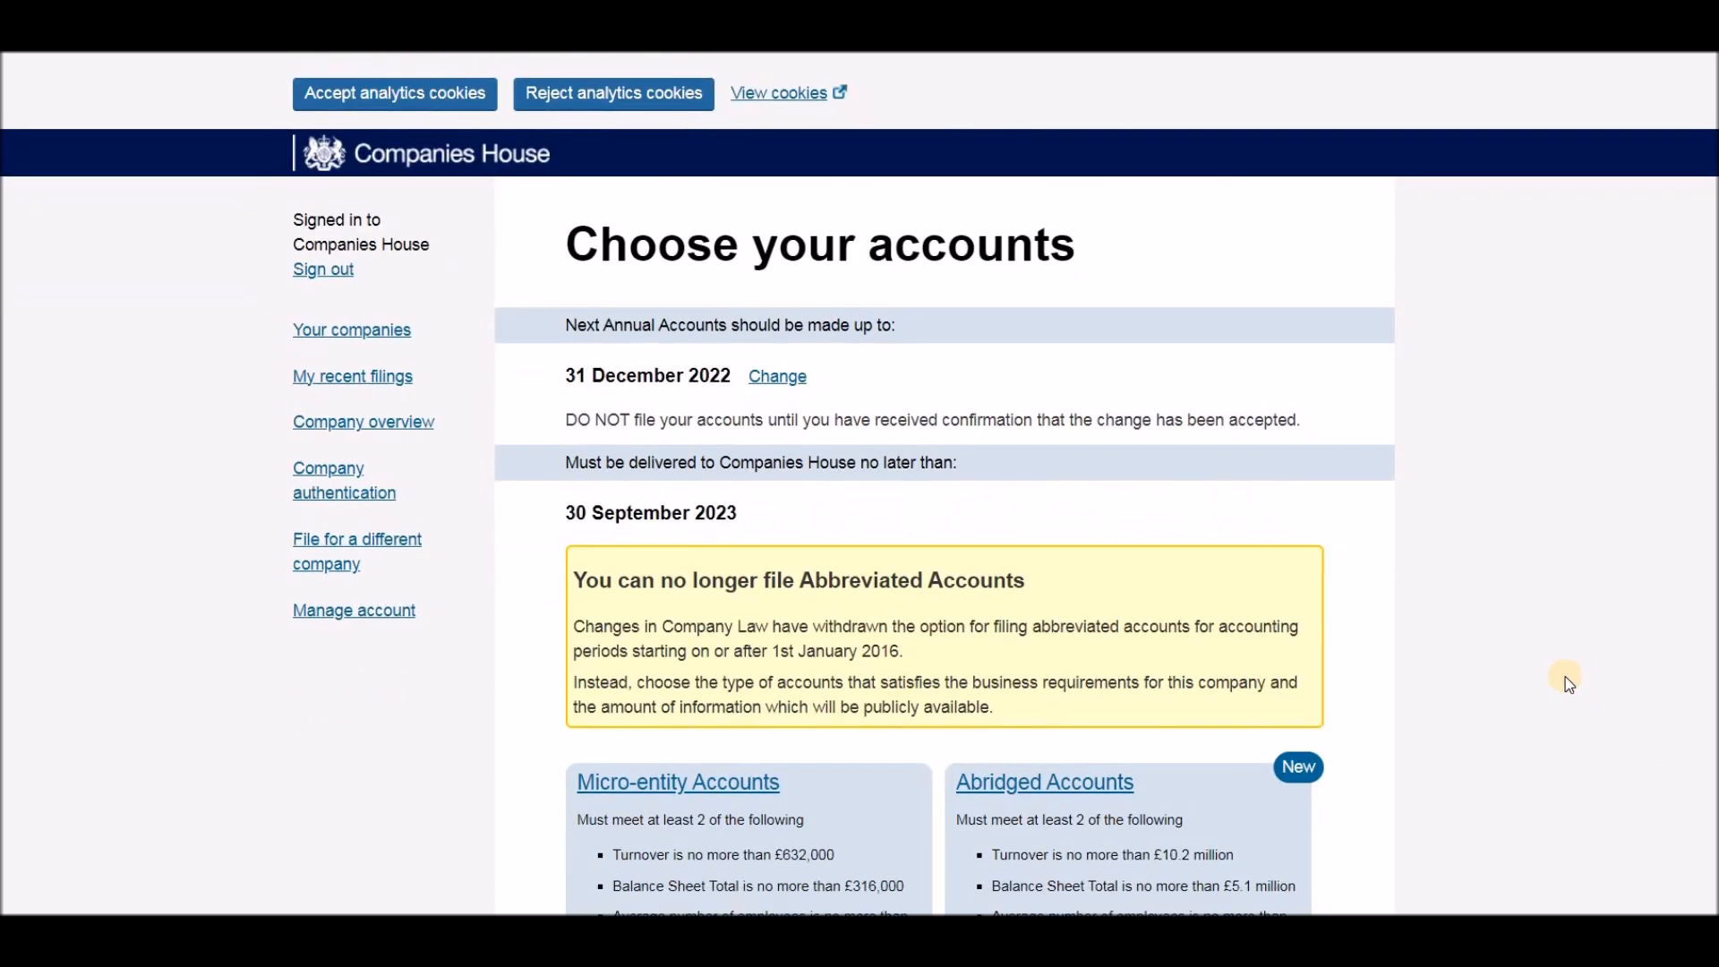
scroll(1568, 684, "down", 1)
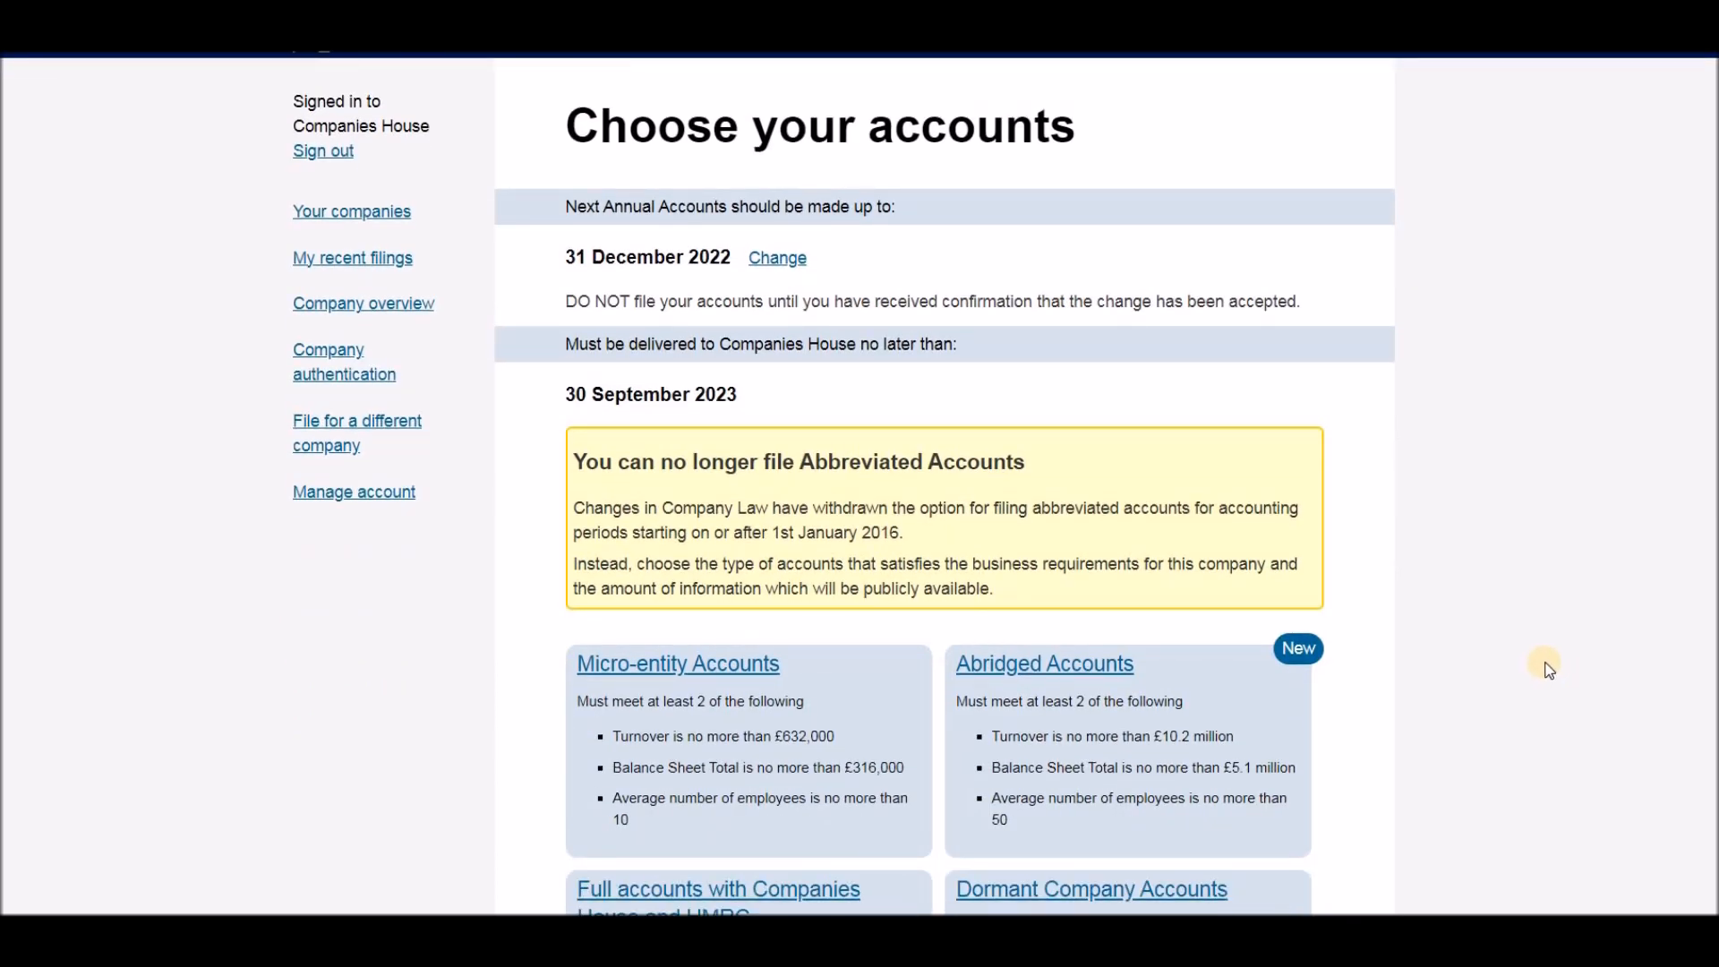
scroll(1552, 655, "down", 1)
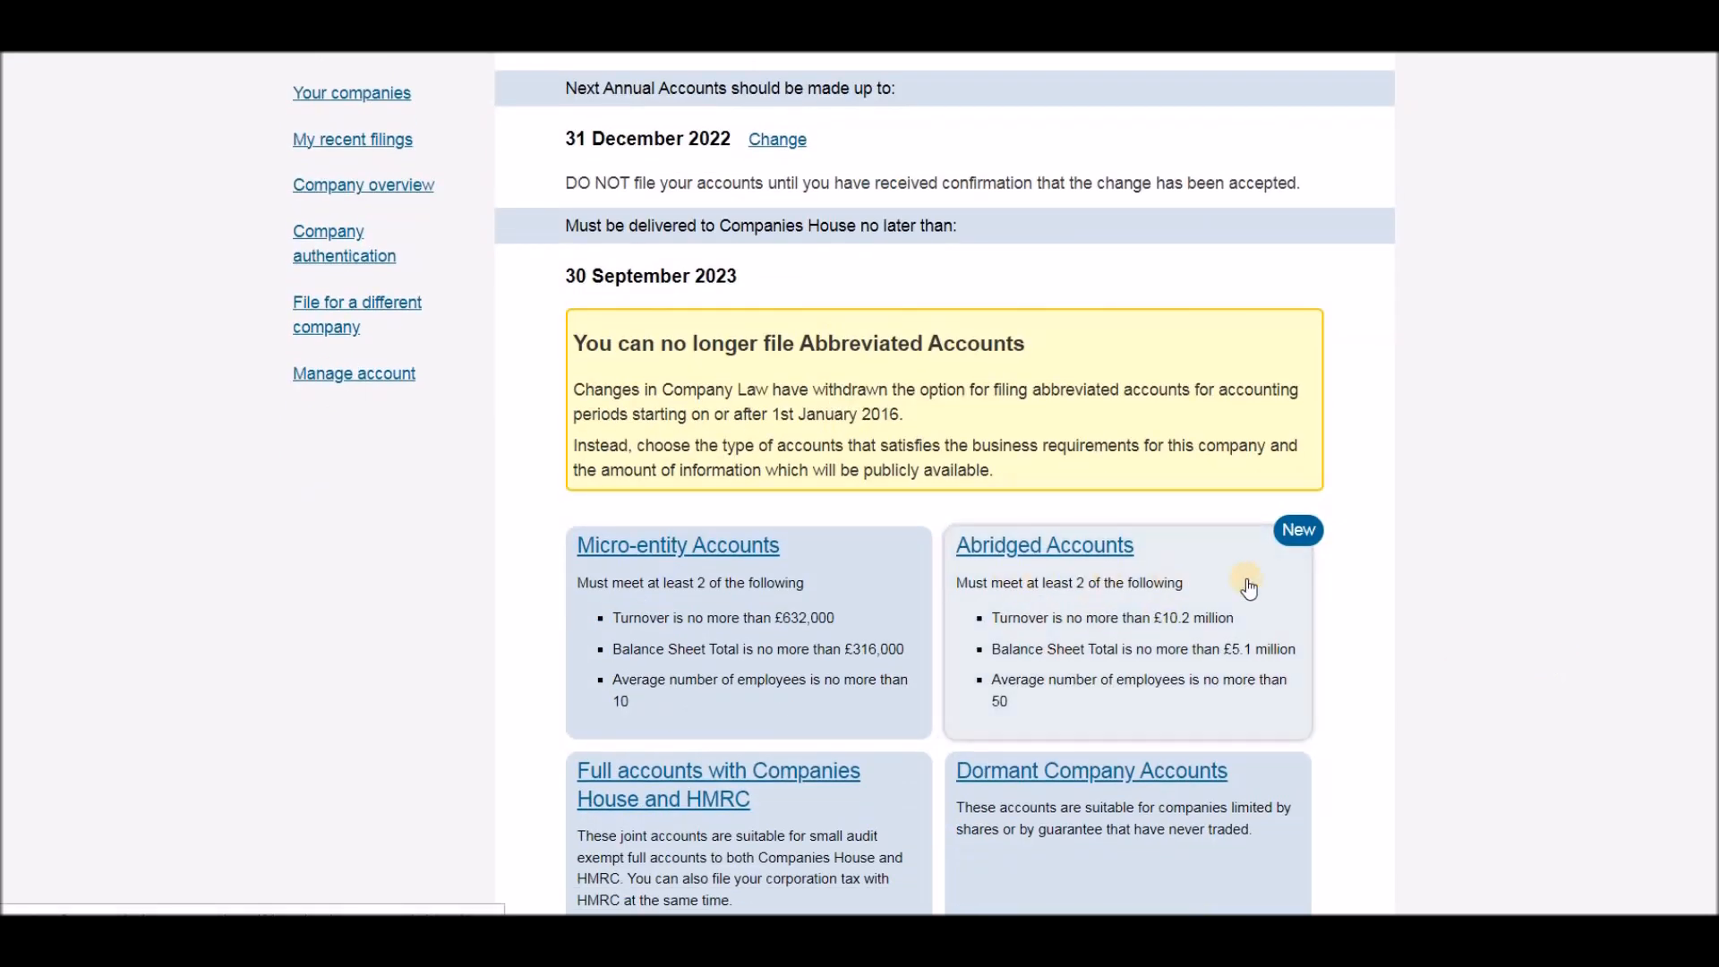
scroll(1486, 492, "down", 1)
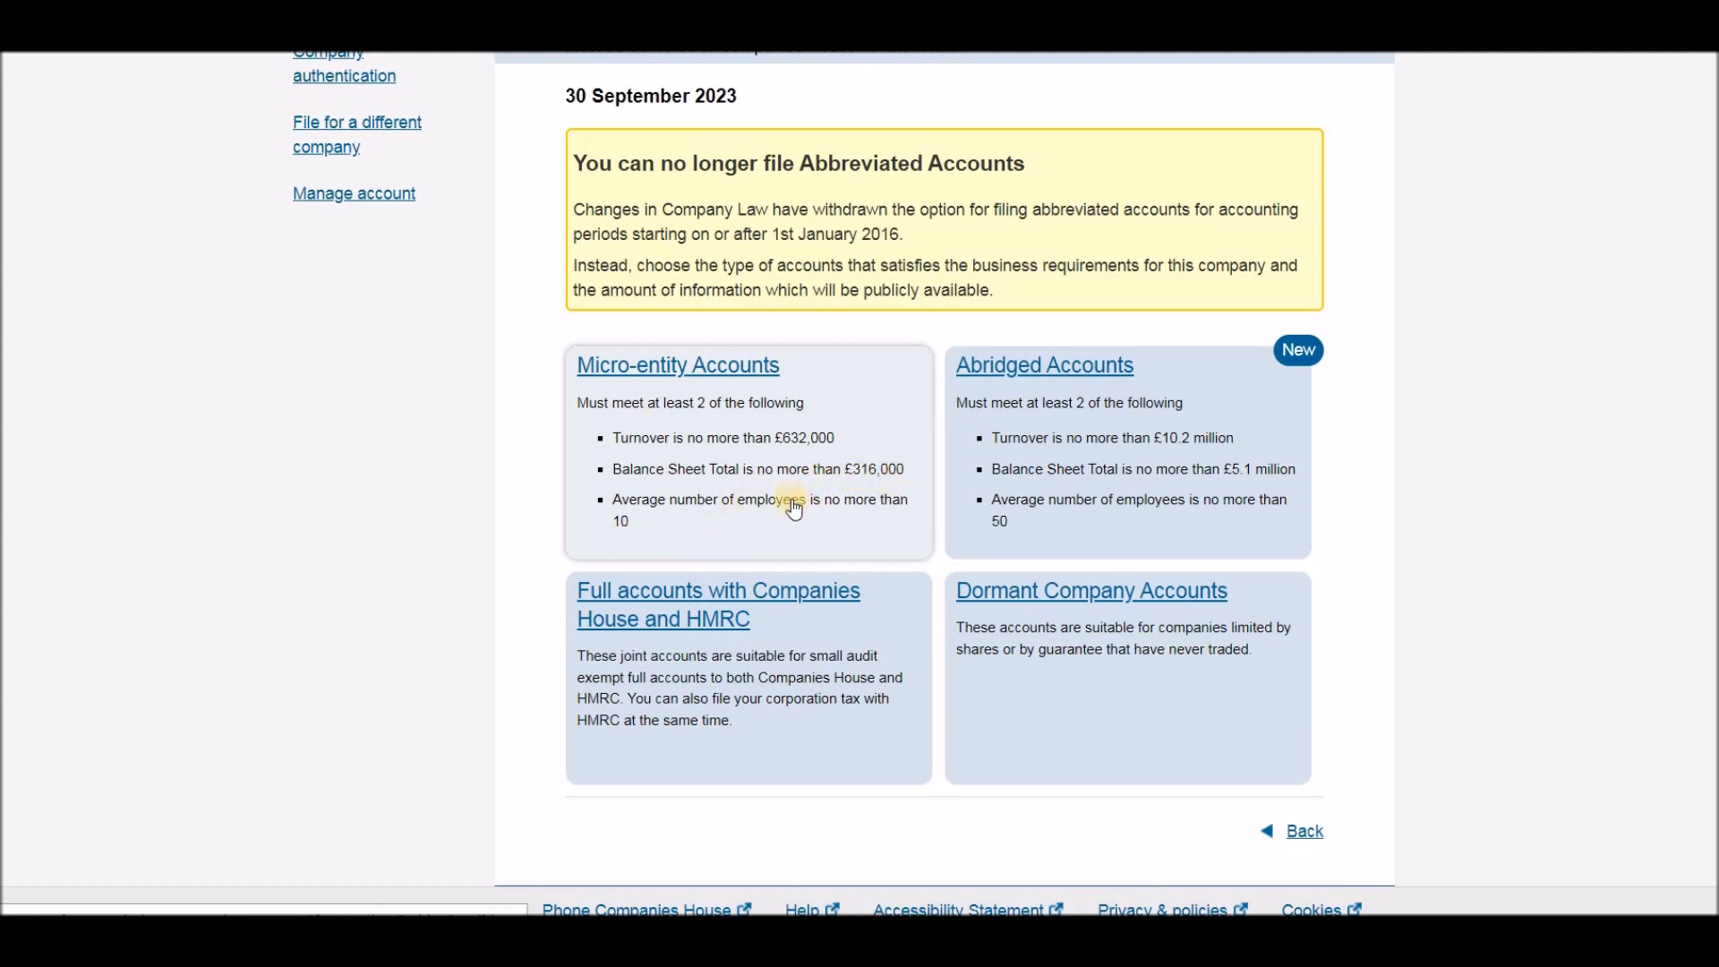
left_click(720, 380)
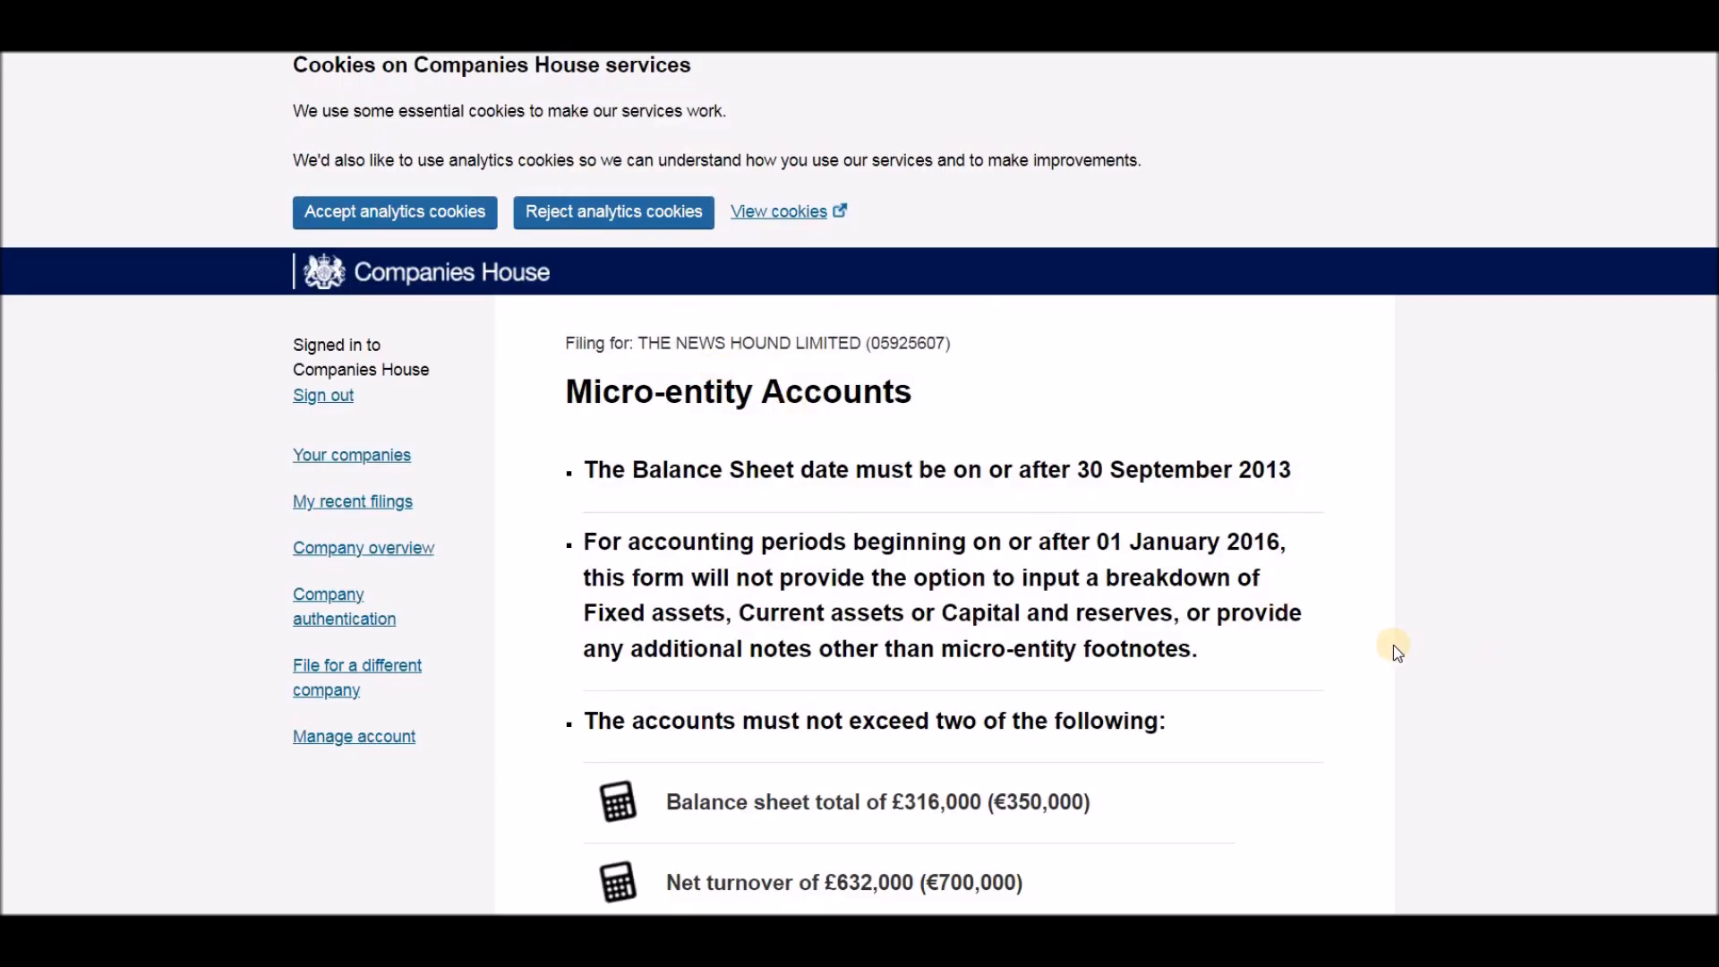
Review the micro-entity eligibility conditions and proceed to file the Micro-entity Accounts
scroll(1397, 651, "down", 4)
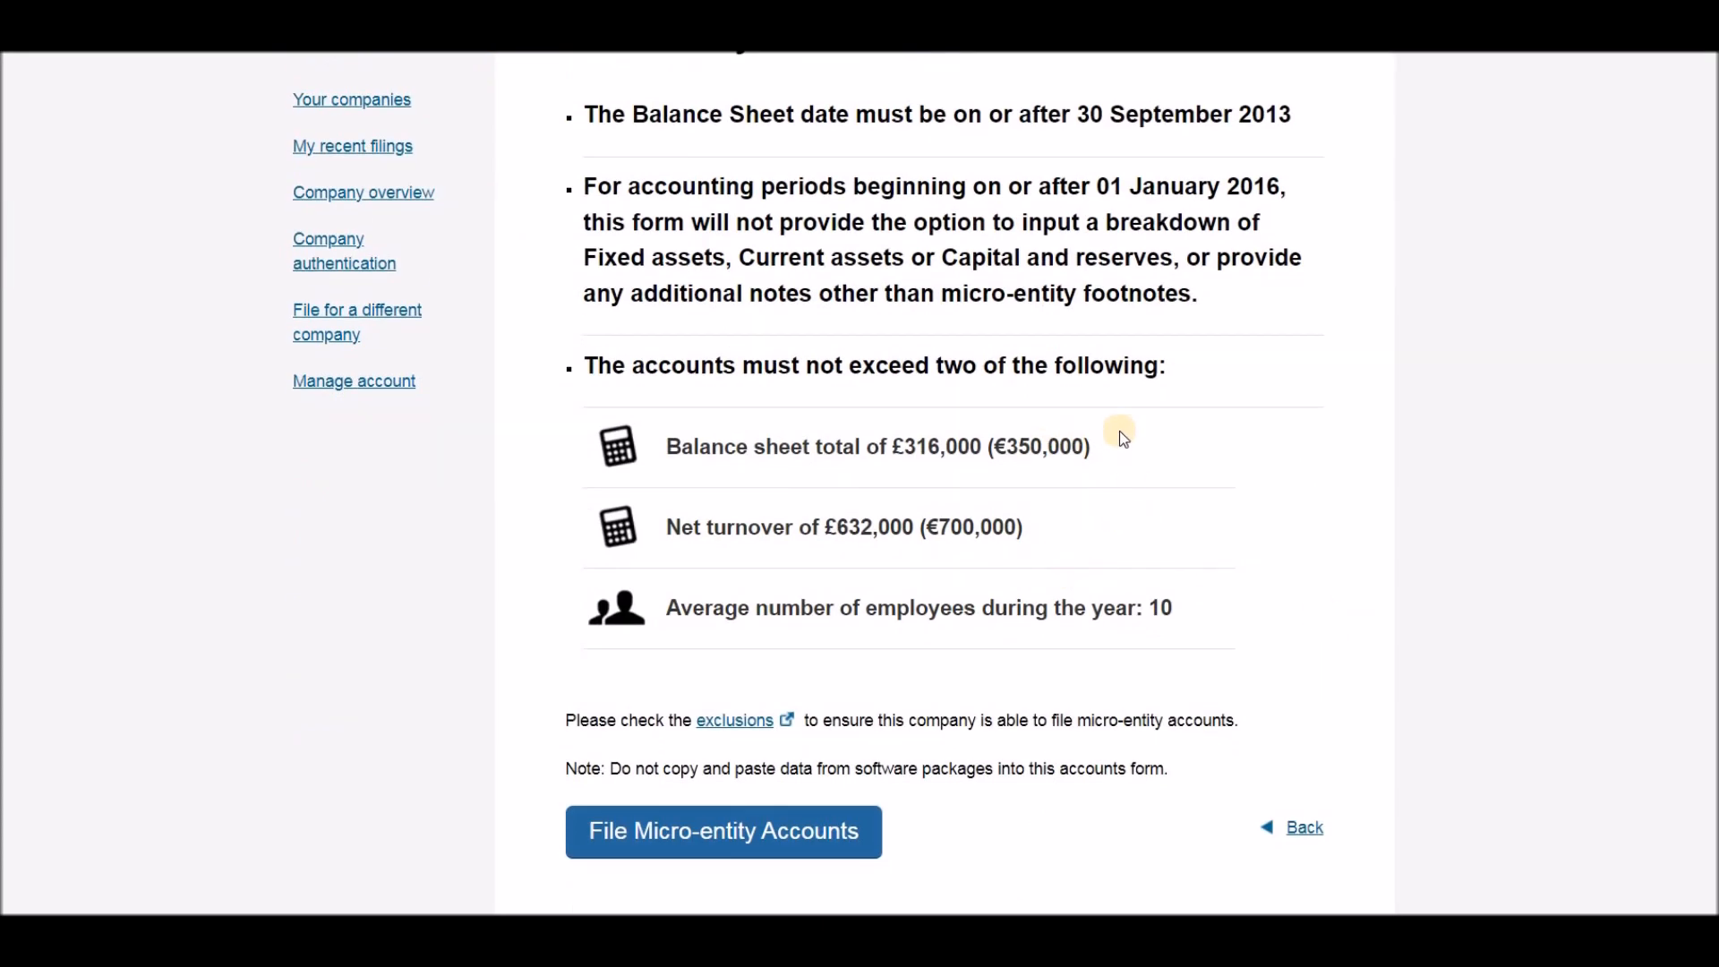
scroll(1060, 488, "up", 3)
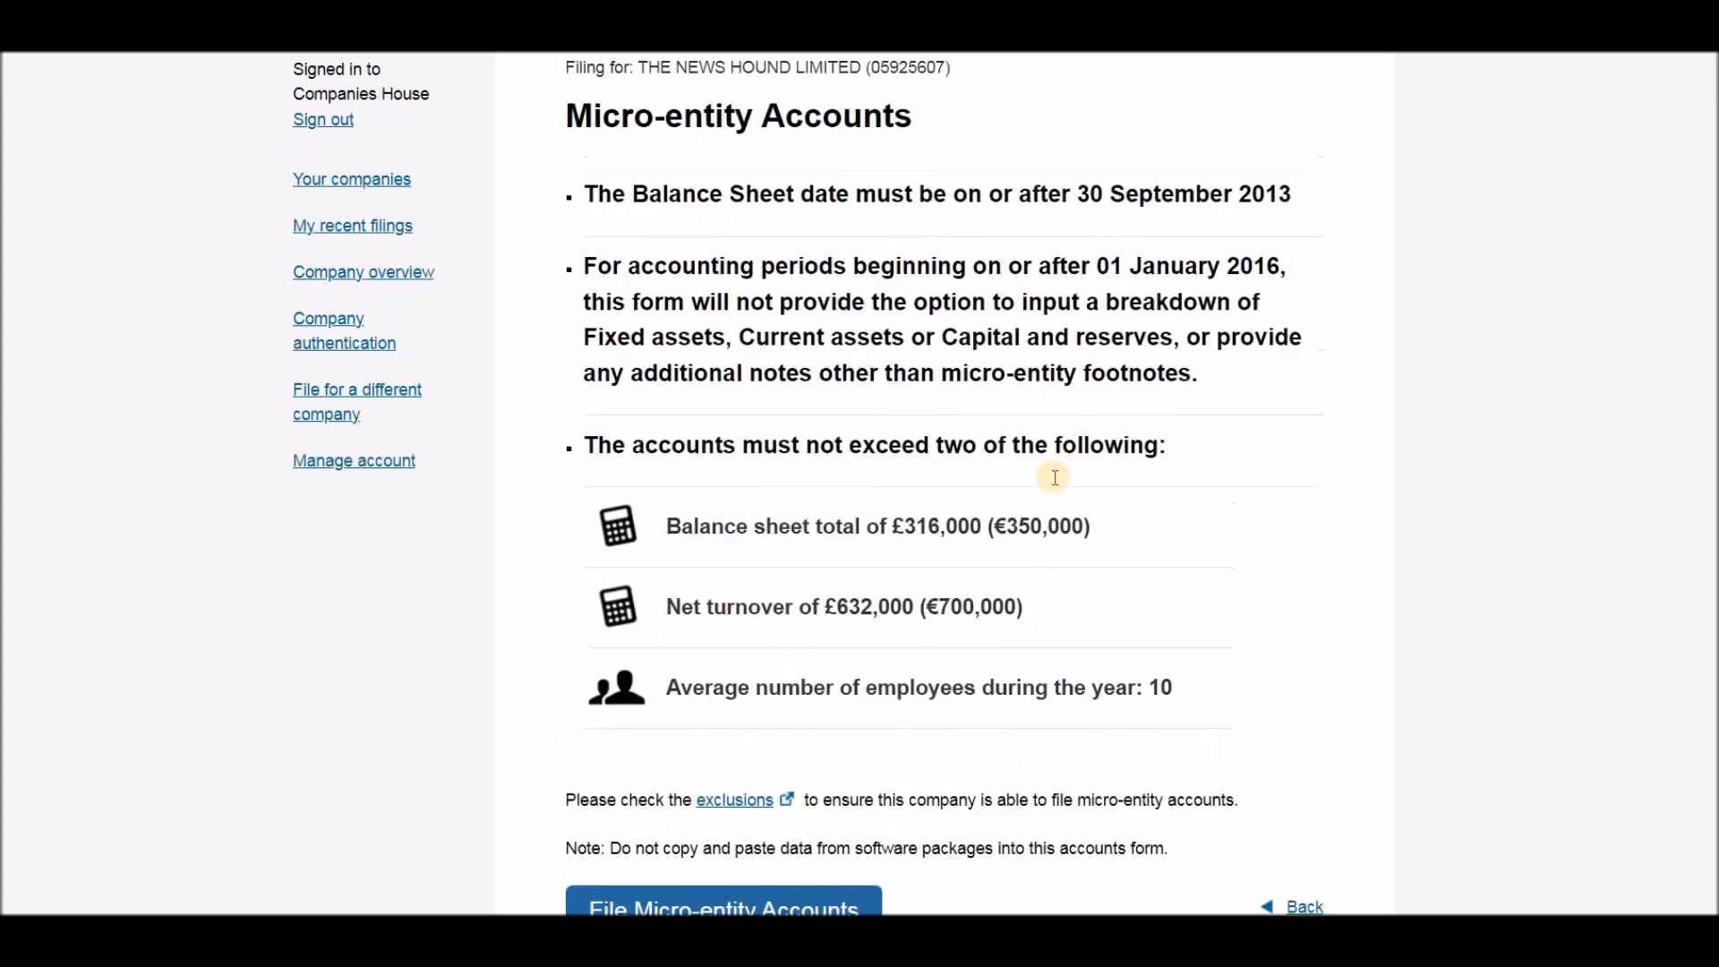
scroll(1047, 480, "down", 1)
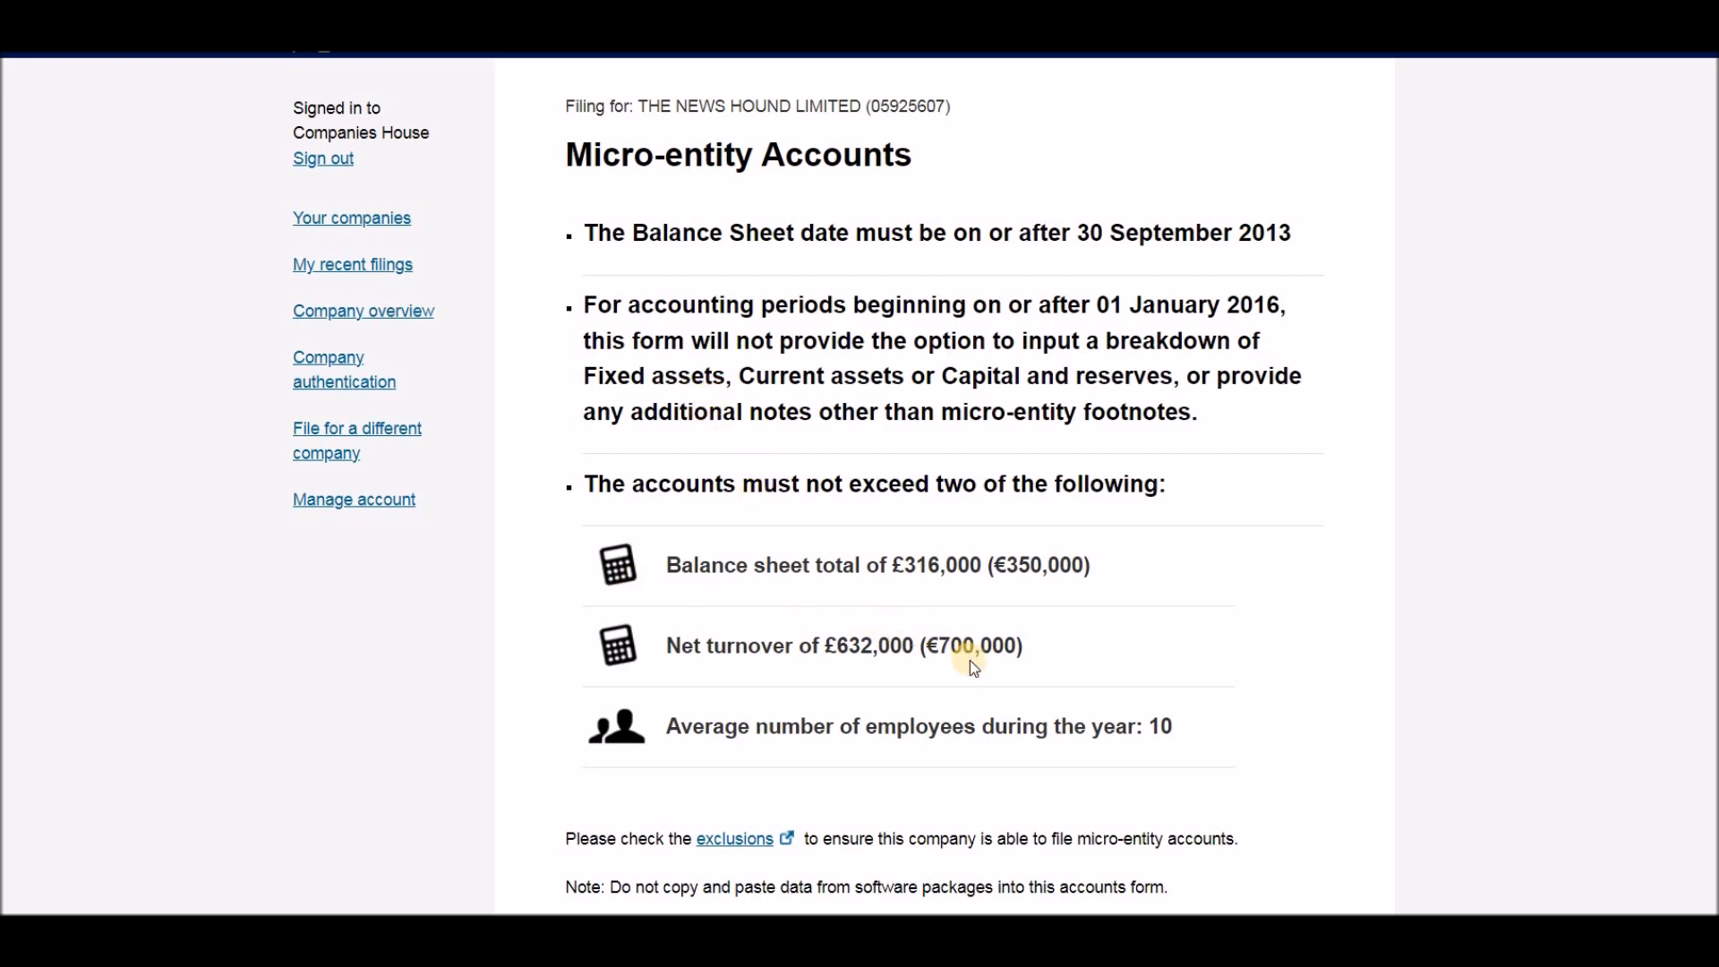
scroll(1133, 681, "down", 3)
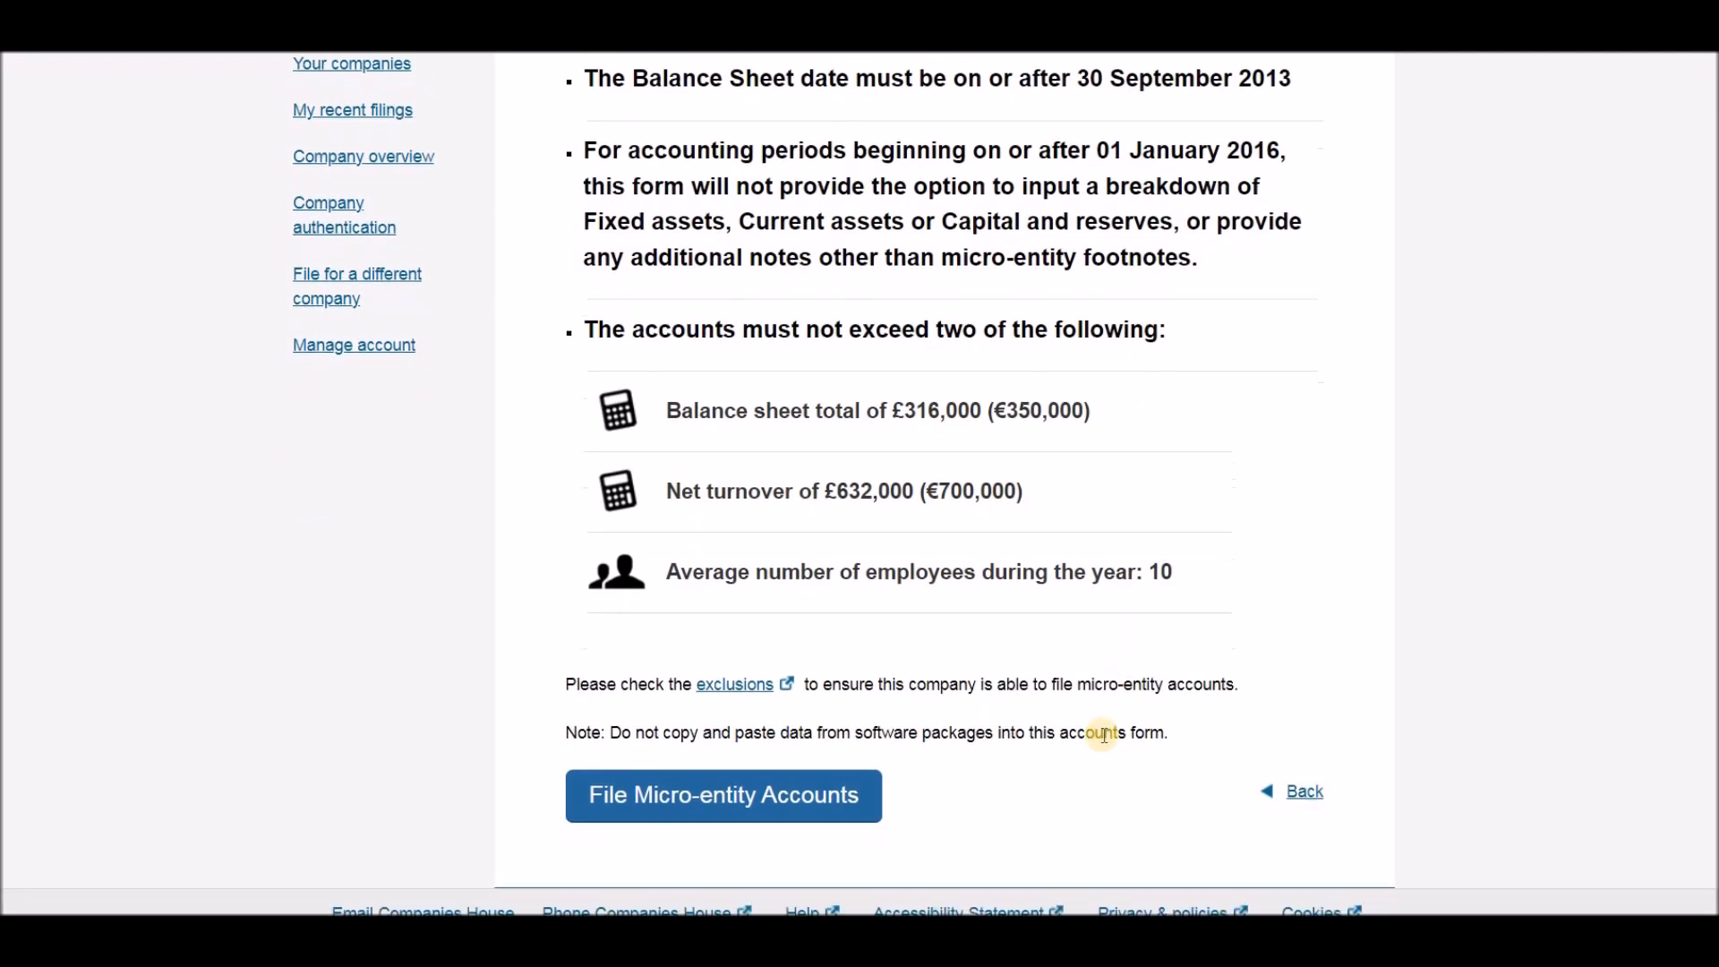
left_click(678, 791)
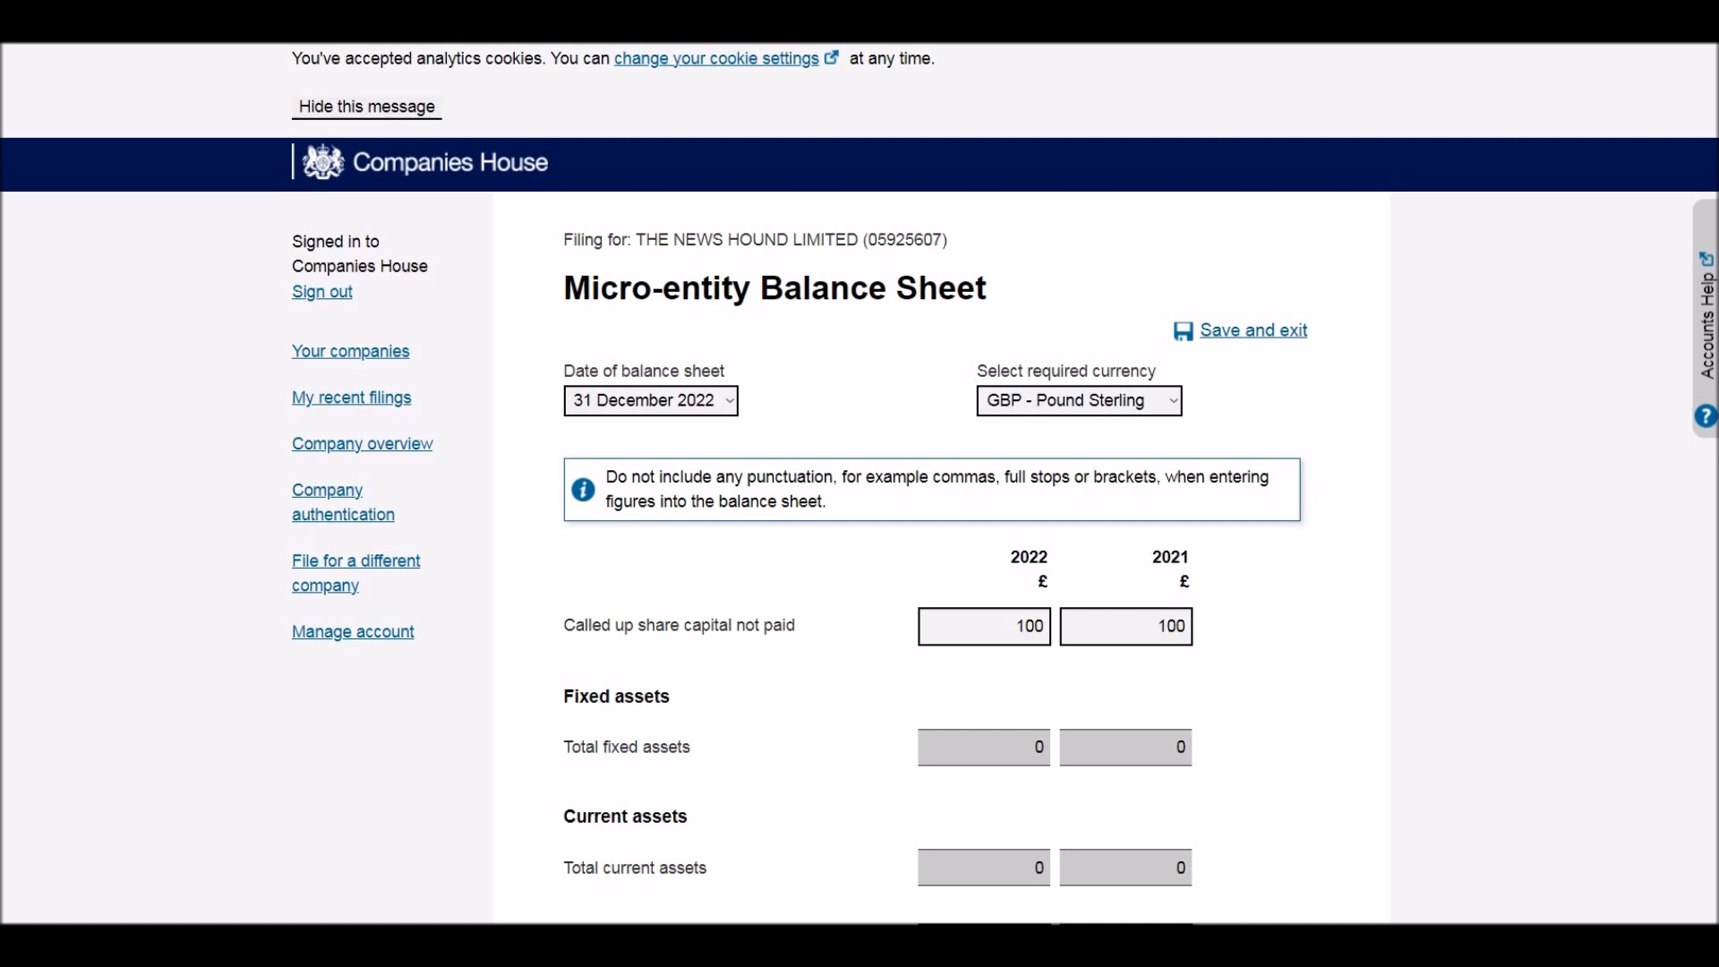
Examine the Micro-entity Balance Sheet form, from share capital, fixed assets and current assets to total net assets and its validation notes
left_click(983, 746)
scroll(860, 483, "down", 2)
scroll(859, 483, "down", 3)
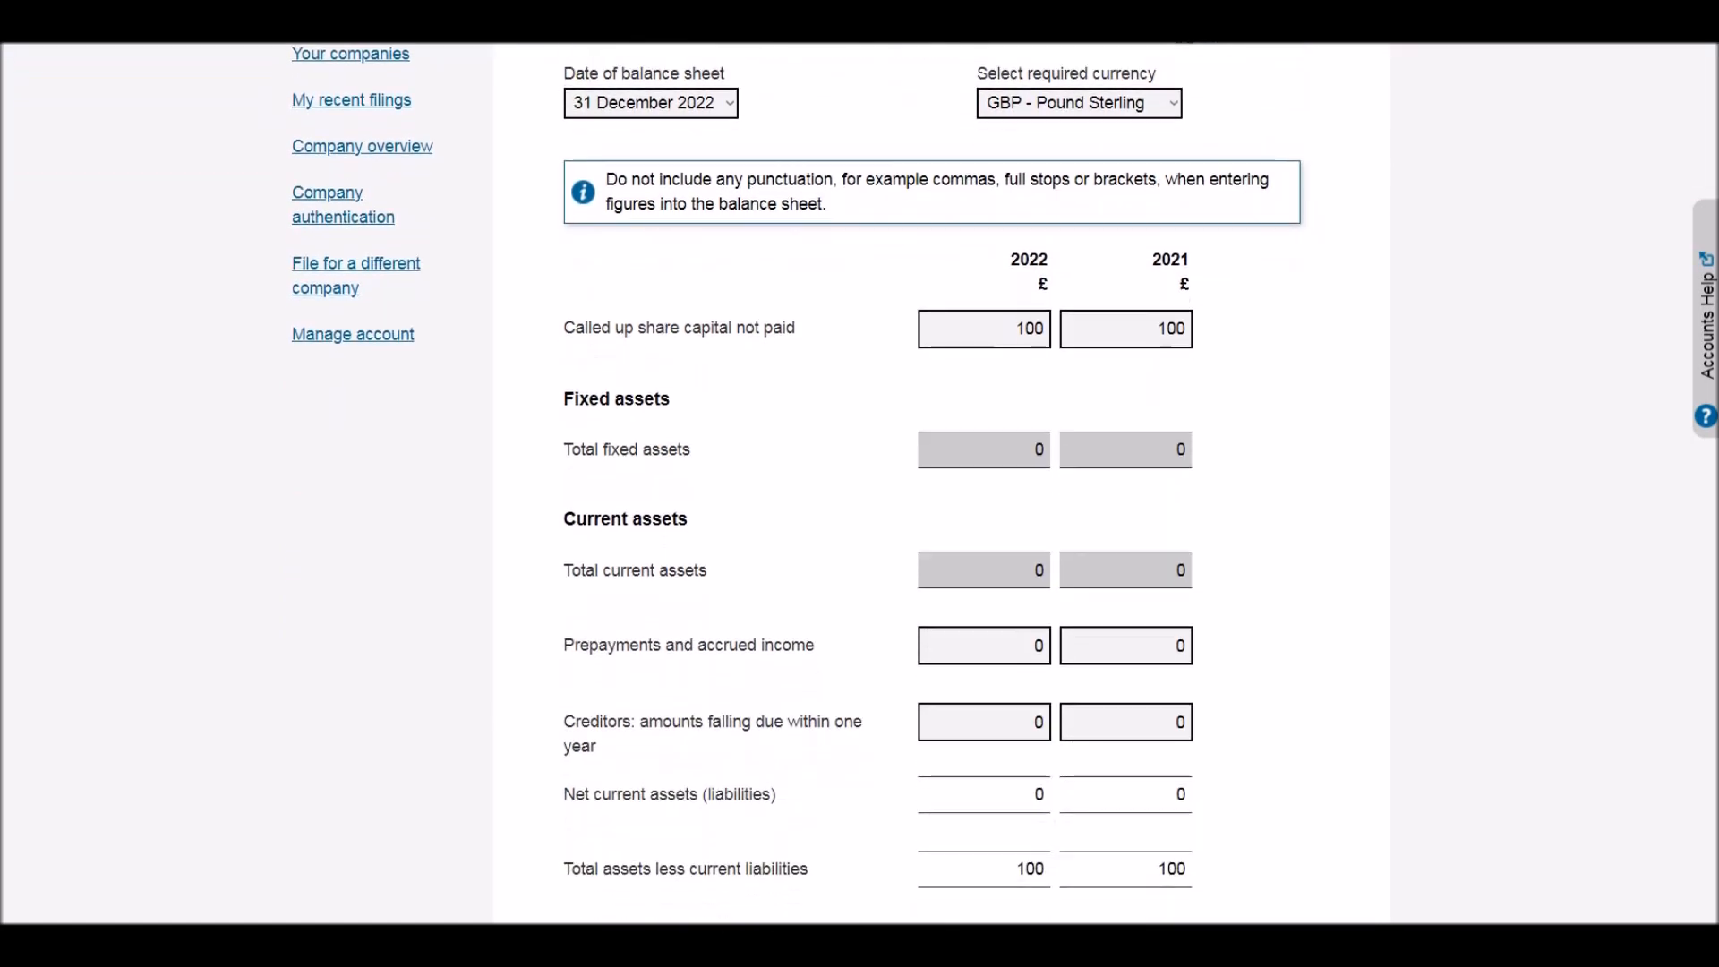
scroll(859, 483, "down", 3)
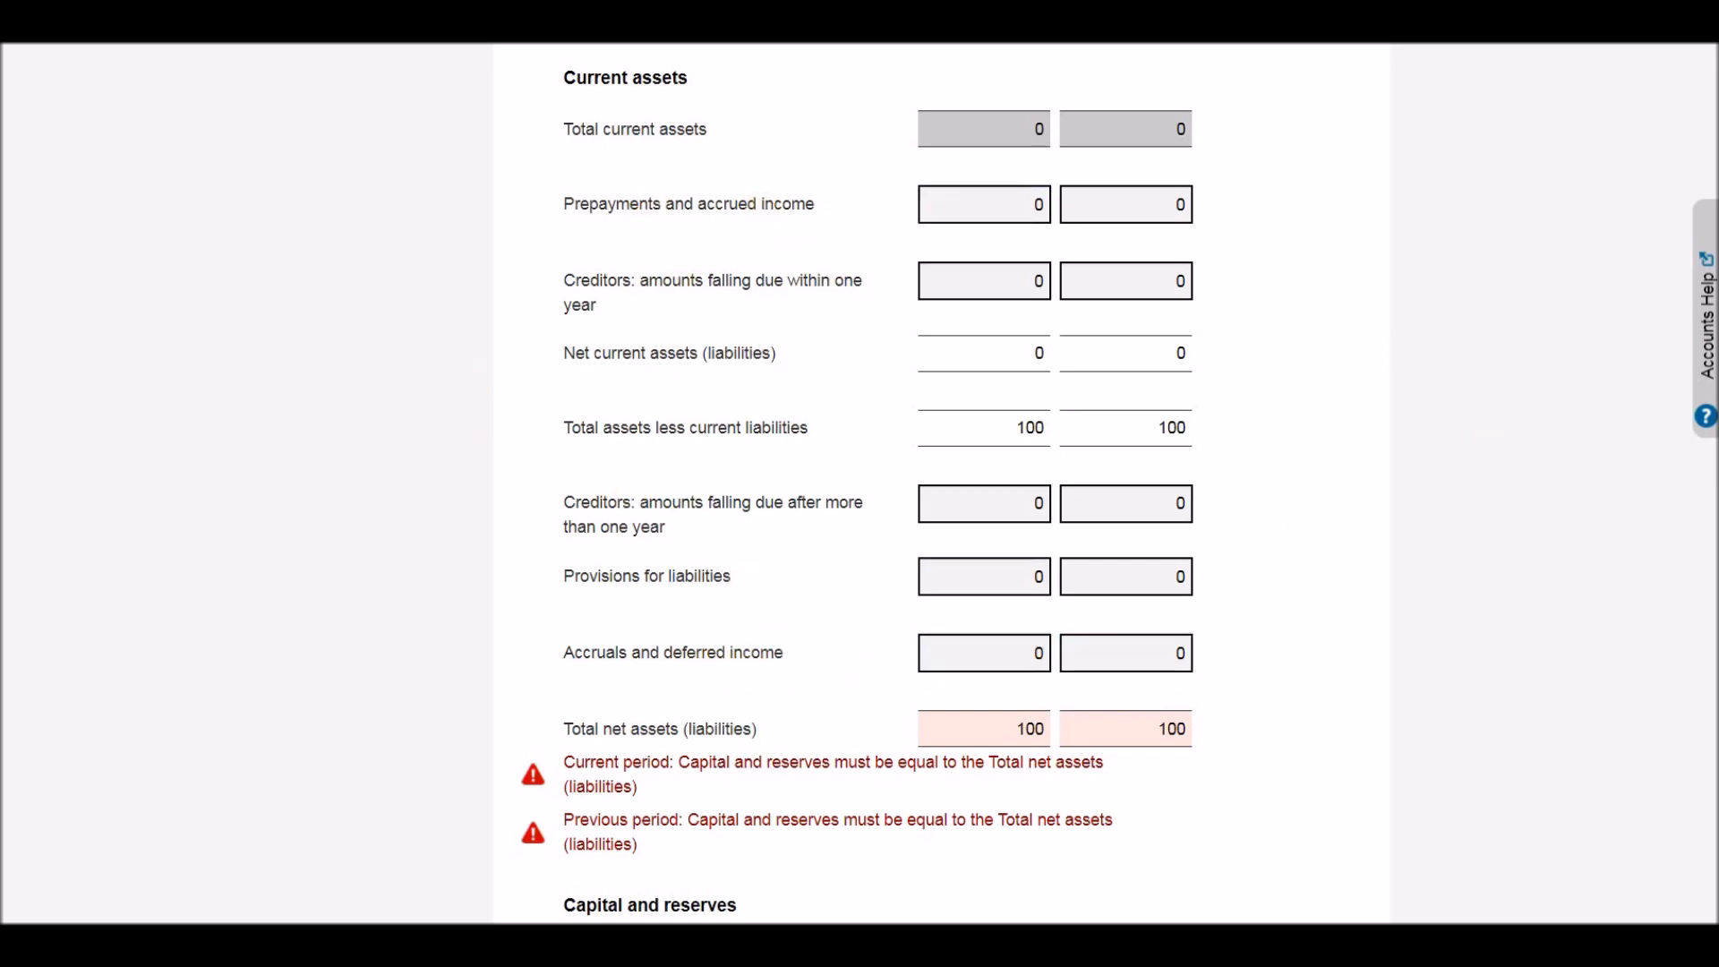
scroll(858, 483, "up", 3)
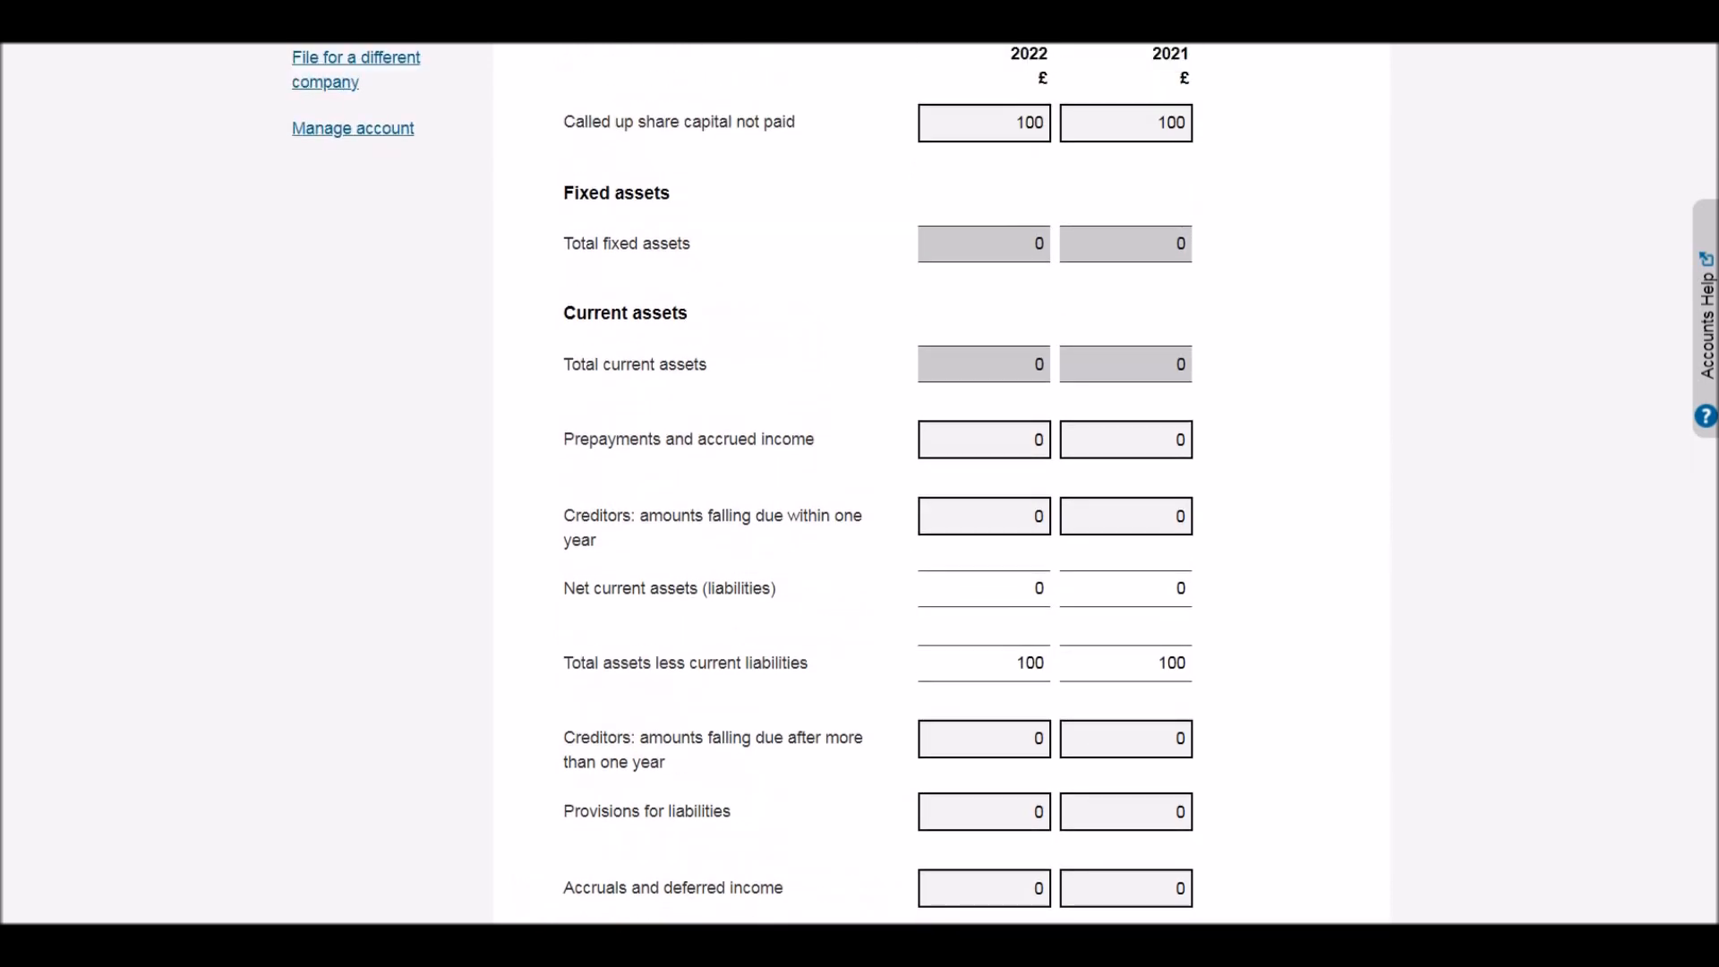
scroll(857, 484, "down", 1)
scroll(858, 483, "up", 2)
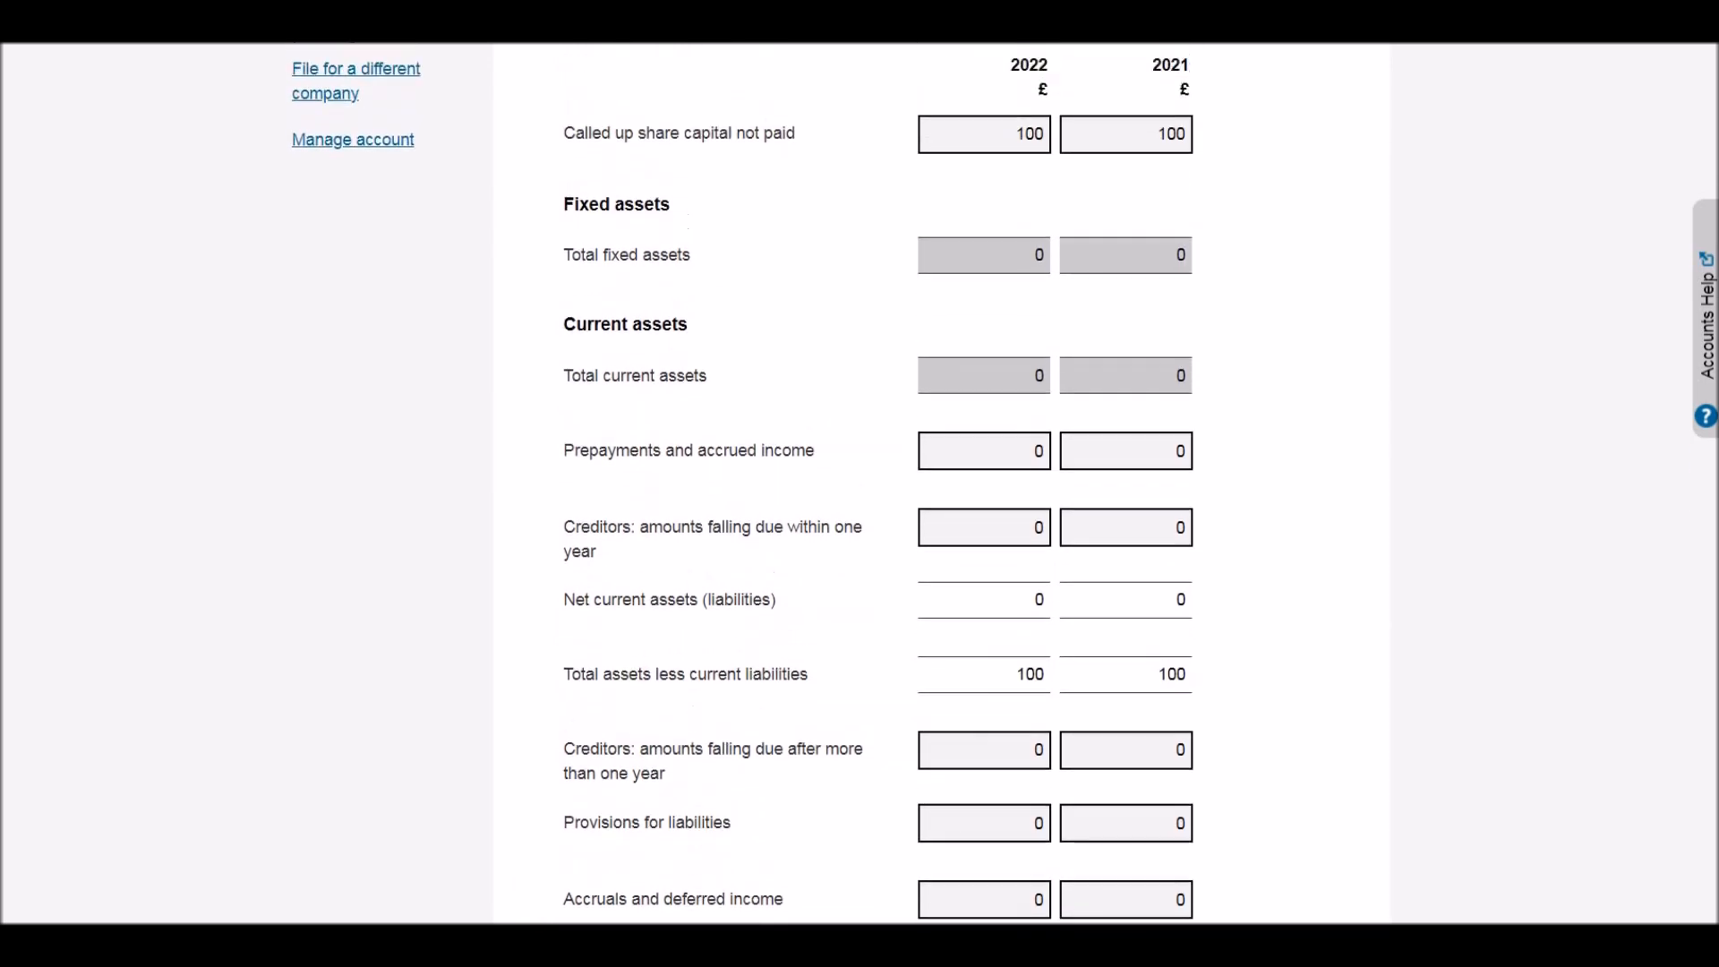
scroll(858, 483, "up", 2)
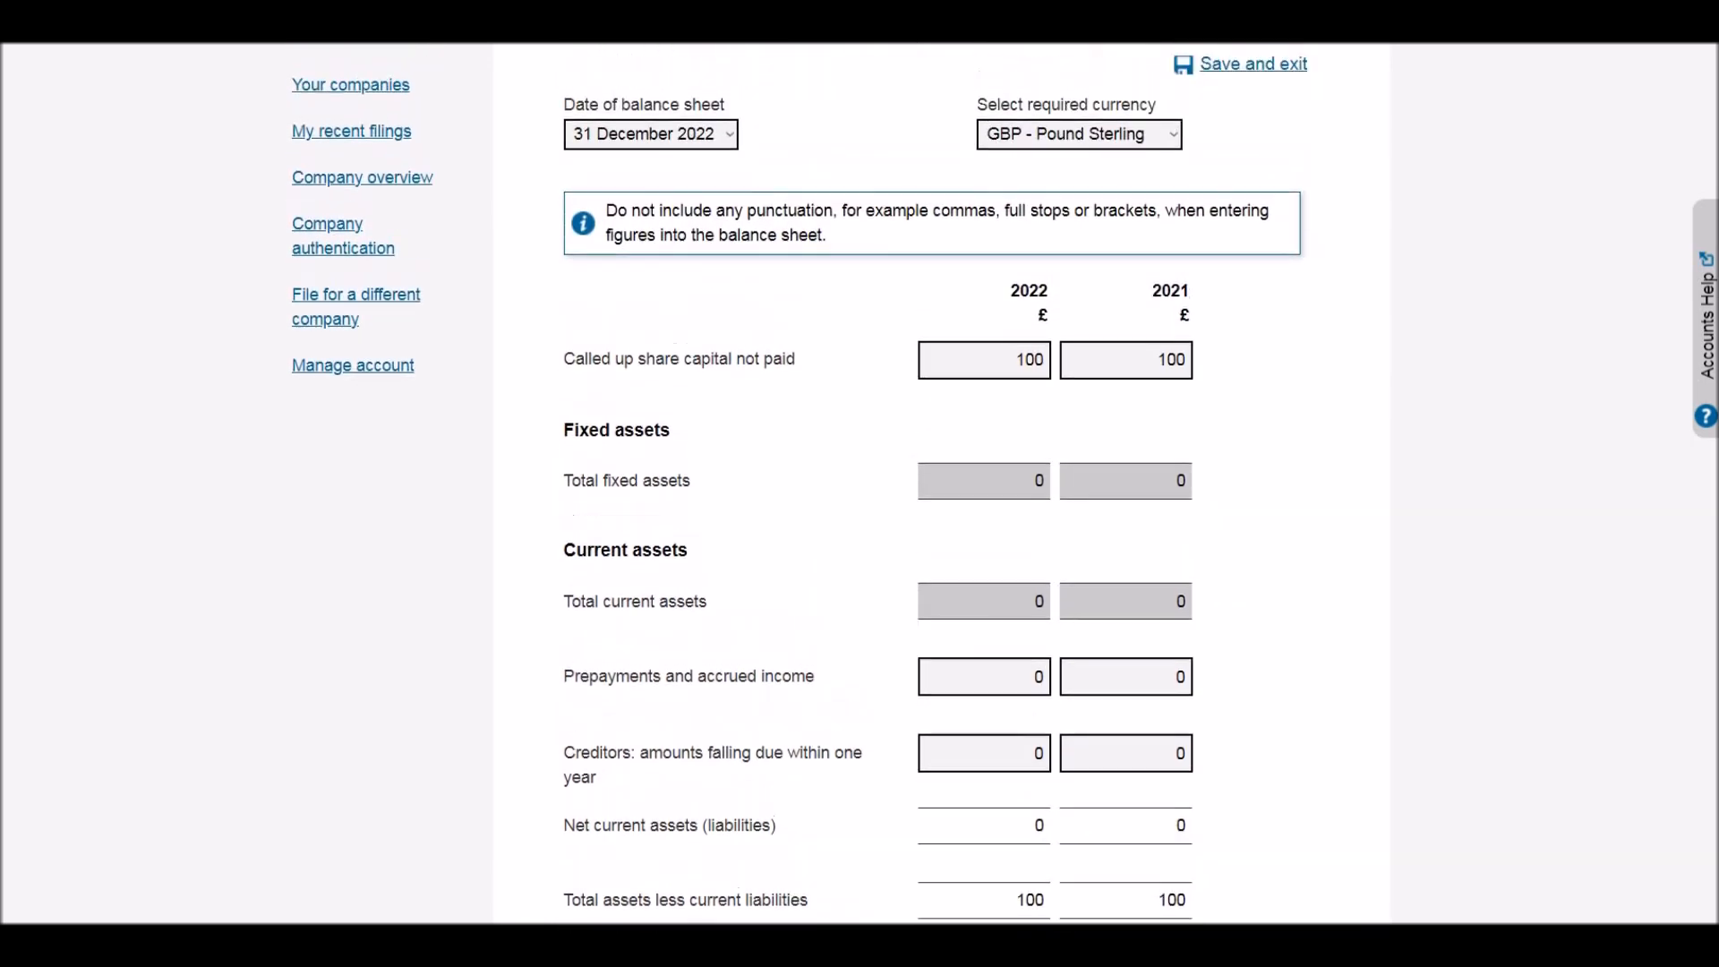
scroll(858, 484, "up", 3)
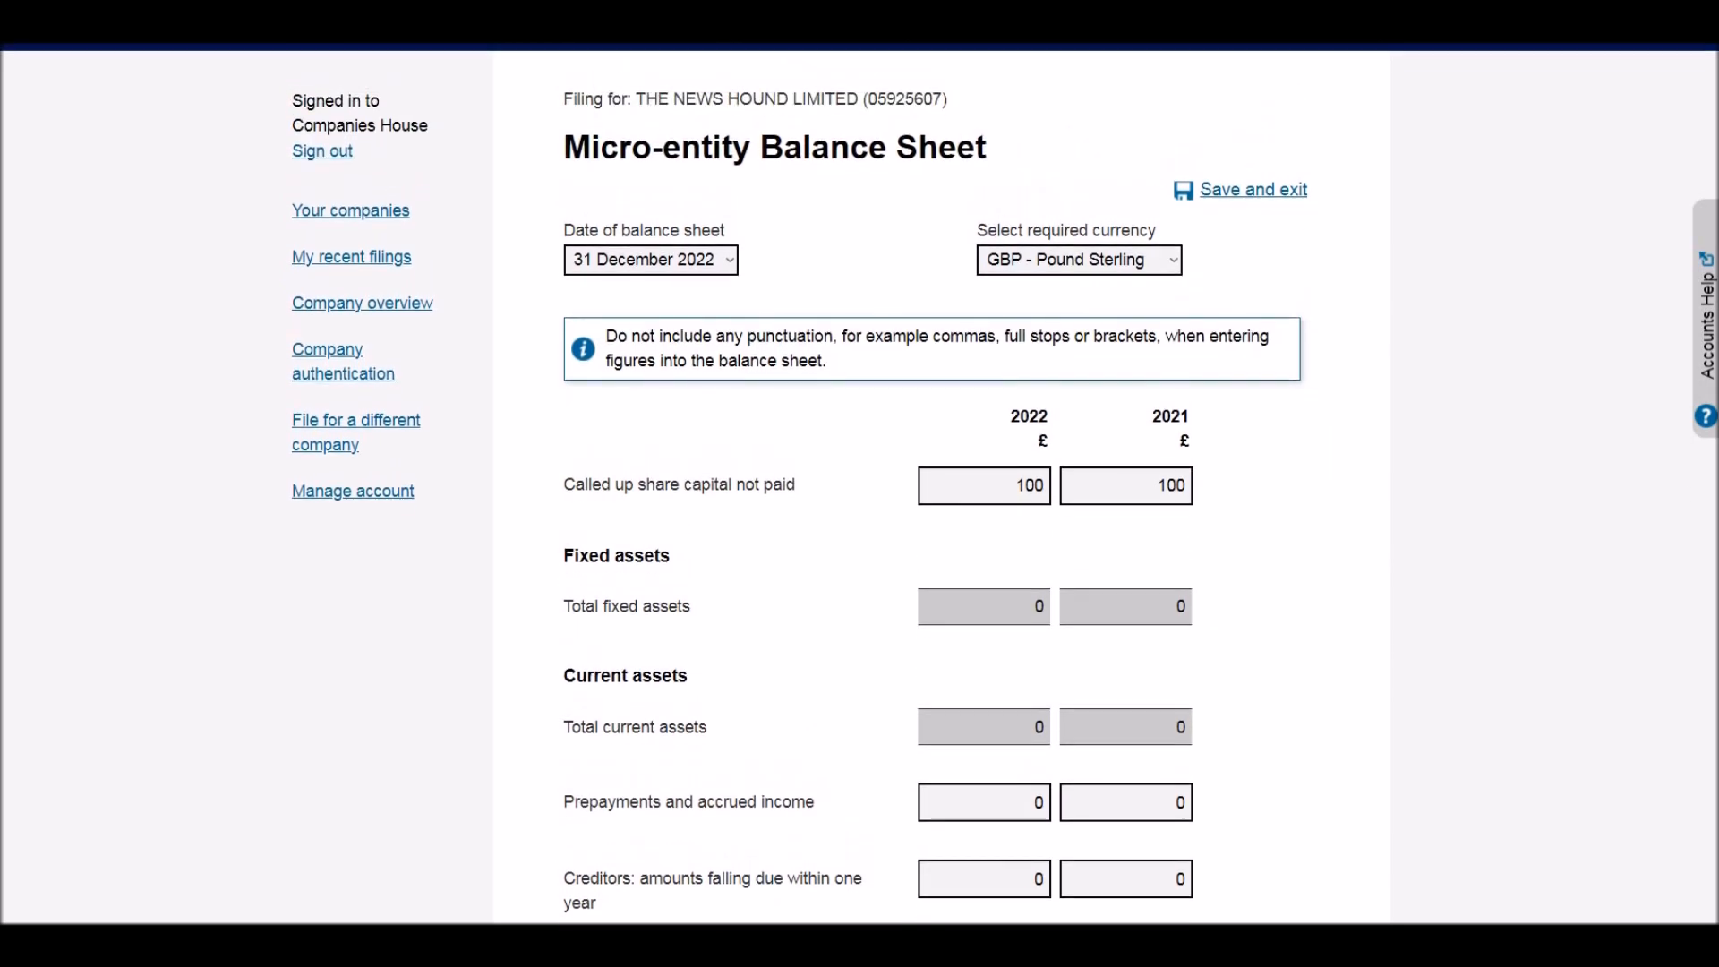
scroll(858, 484, "up", 2)
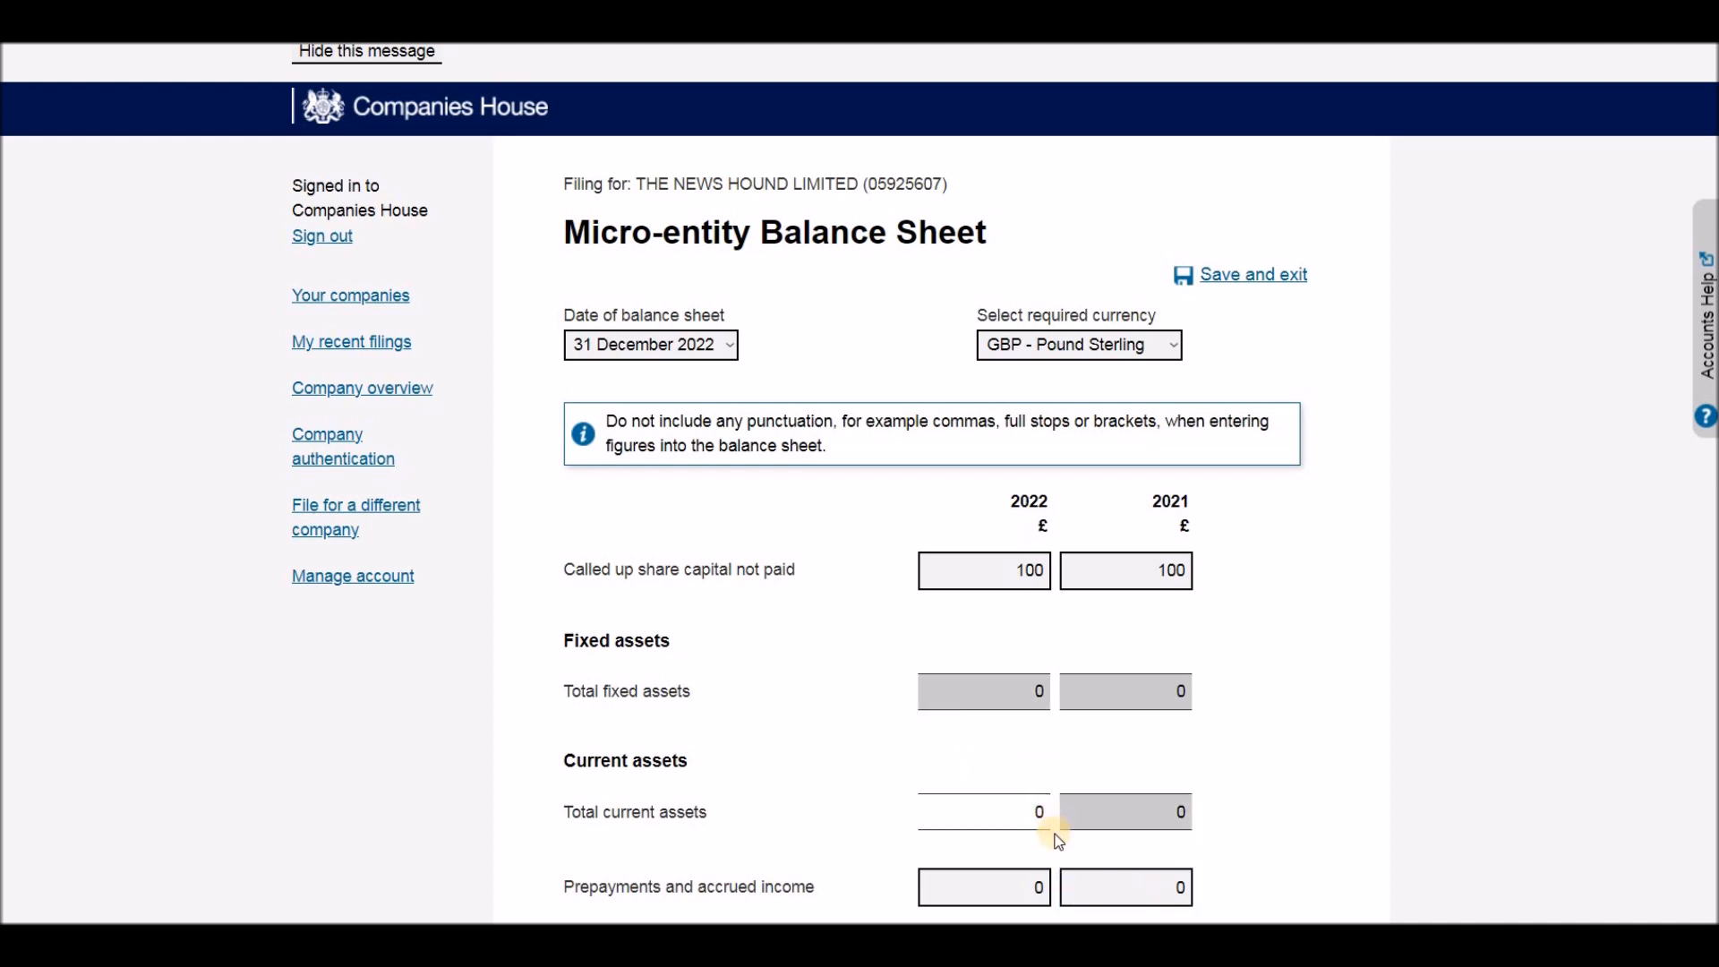
scroll(1083, 770, "down", 4)
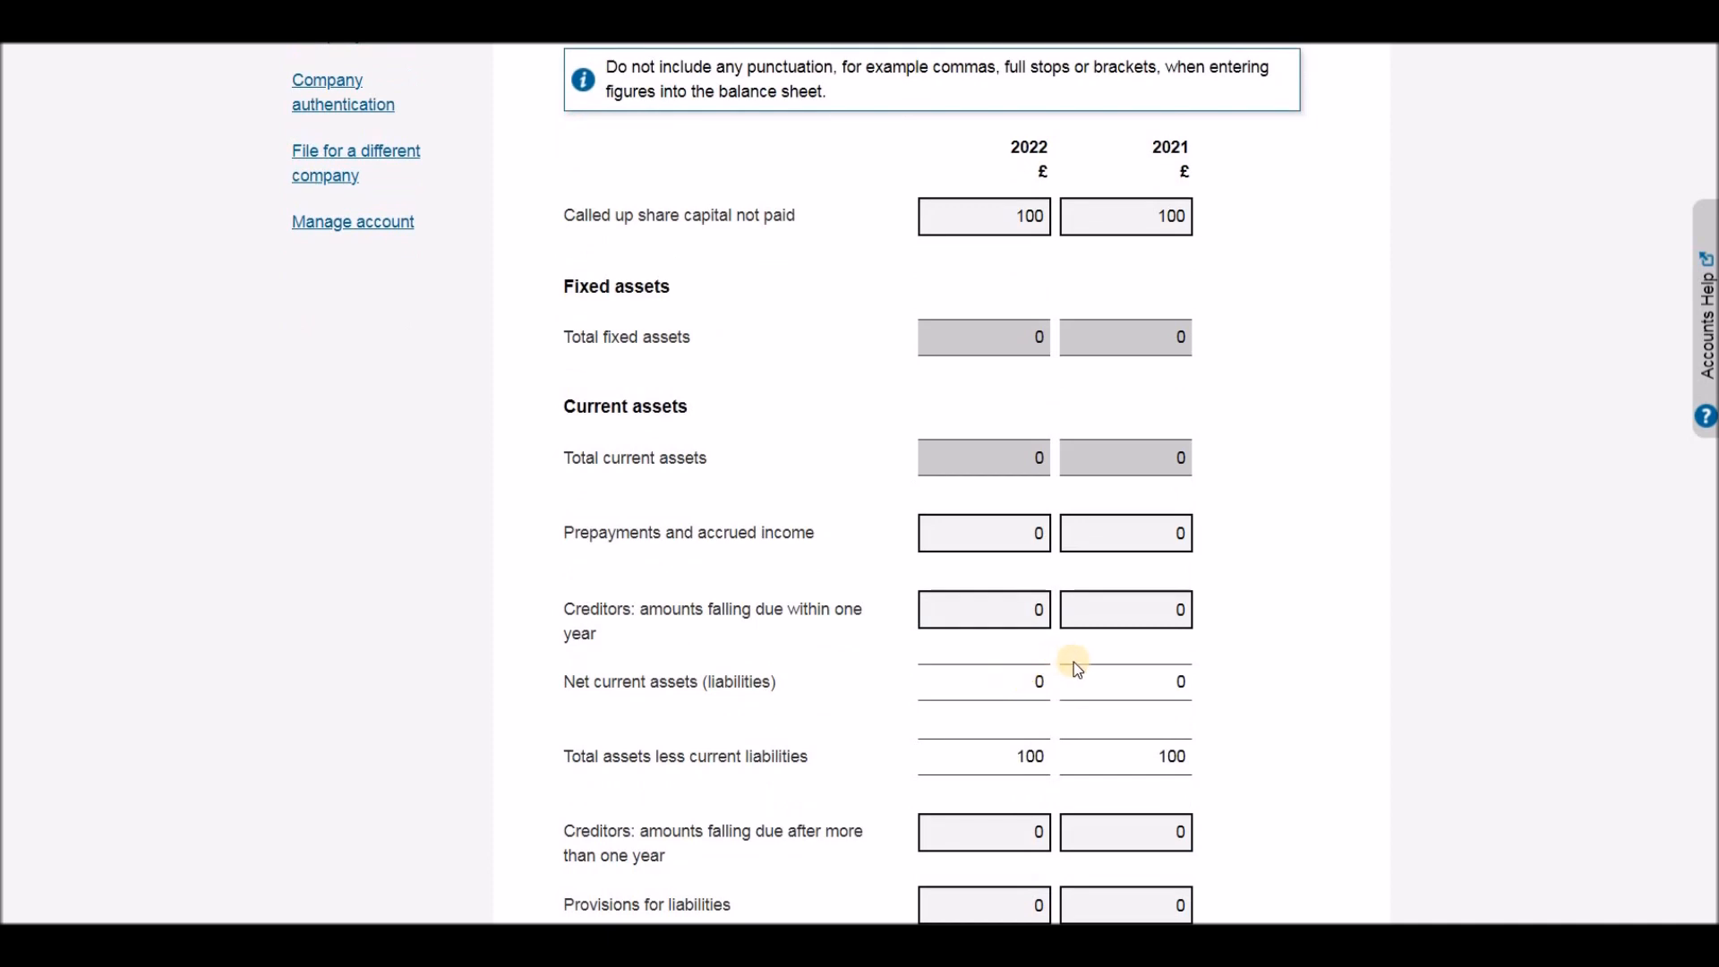
scroll(1020, 680, "down", 4)
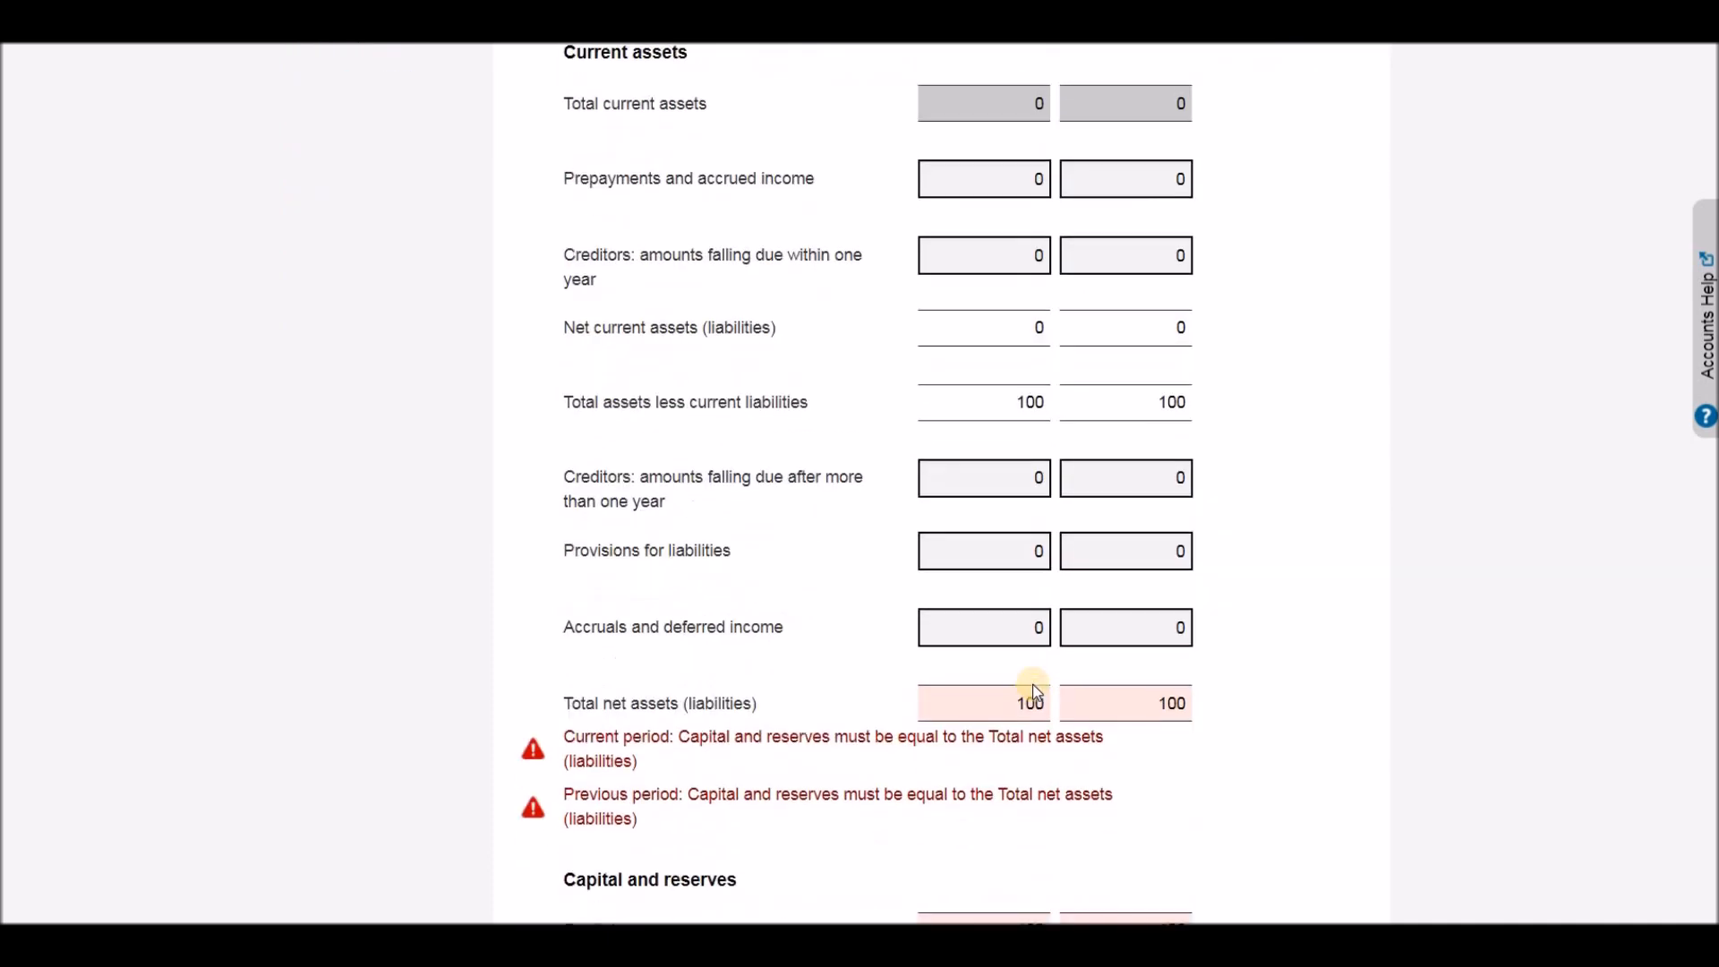
scroll(1036, 689, "up", 8)
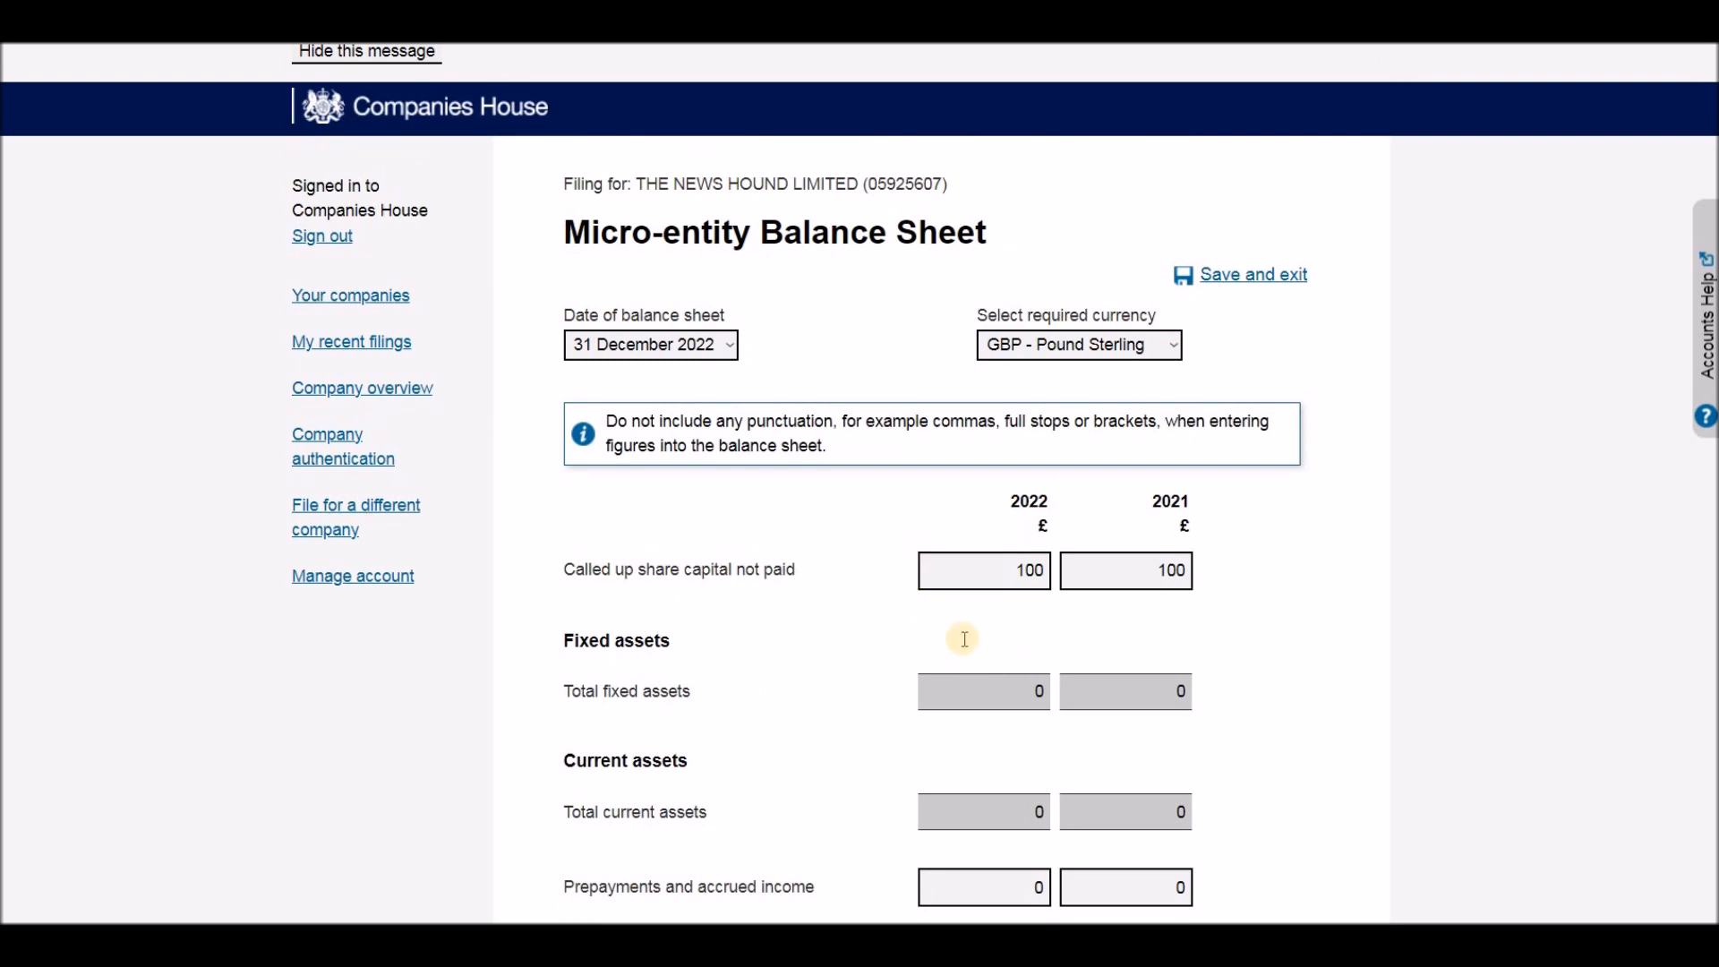
scroll(1020, 660, "down", 4)
scroll(1006, 639, "up", 1)
scroll(1006, 639, "up", 3)
Examine the 2022 and 2021 entries for called up share capital not paid on the balance sheet
left_click(1018, 587)
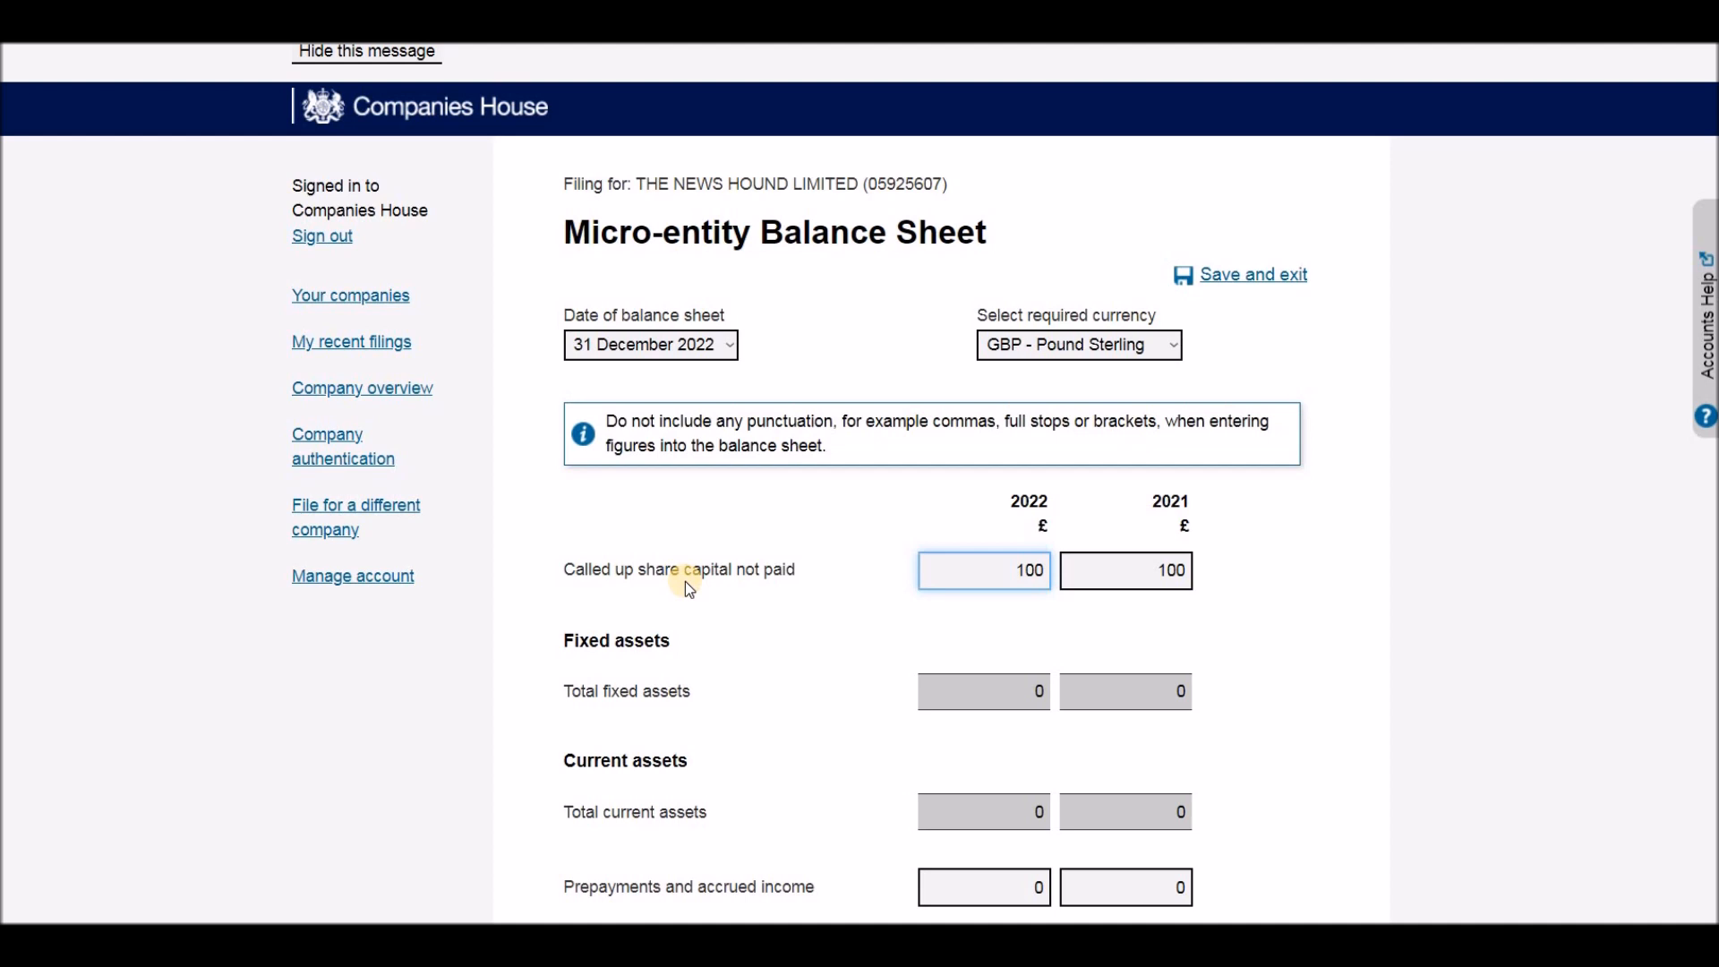
left_click(798, 593)
left_click(1152, 575)
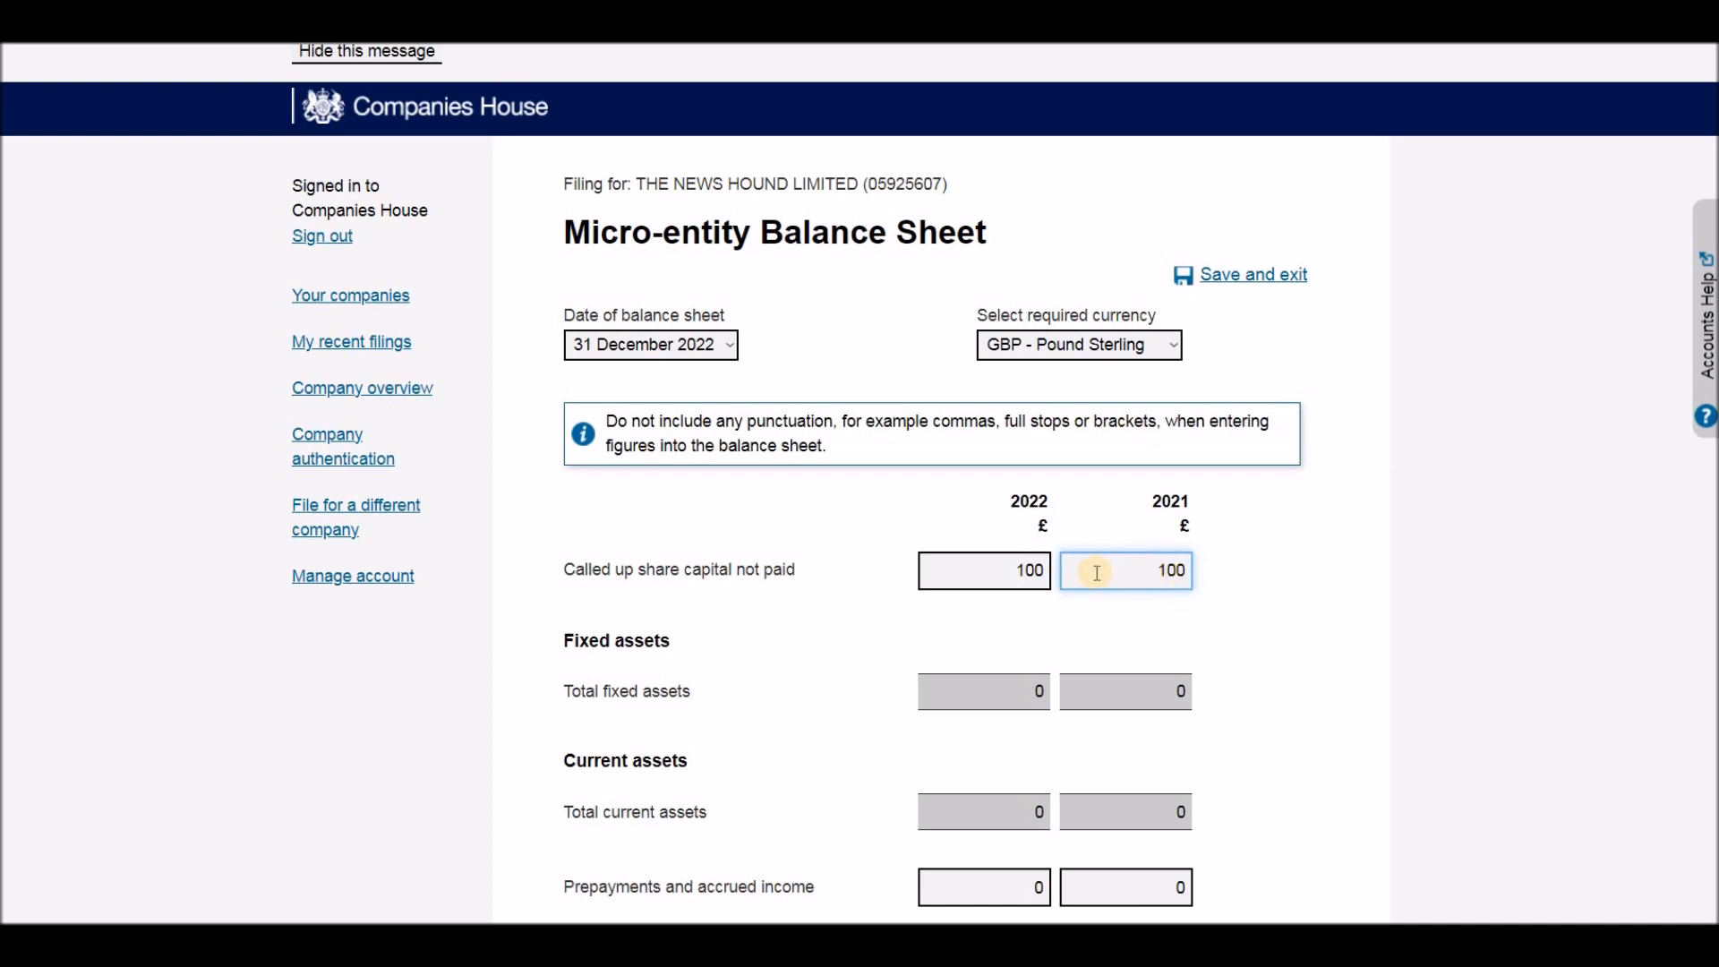
left_click(994, 568)
double_click(1029, 570)
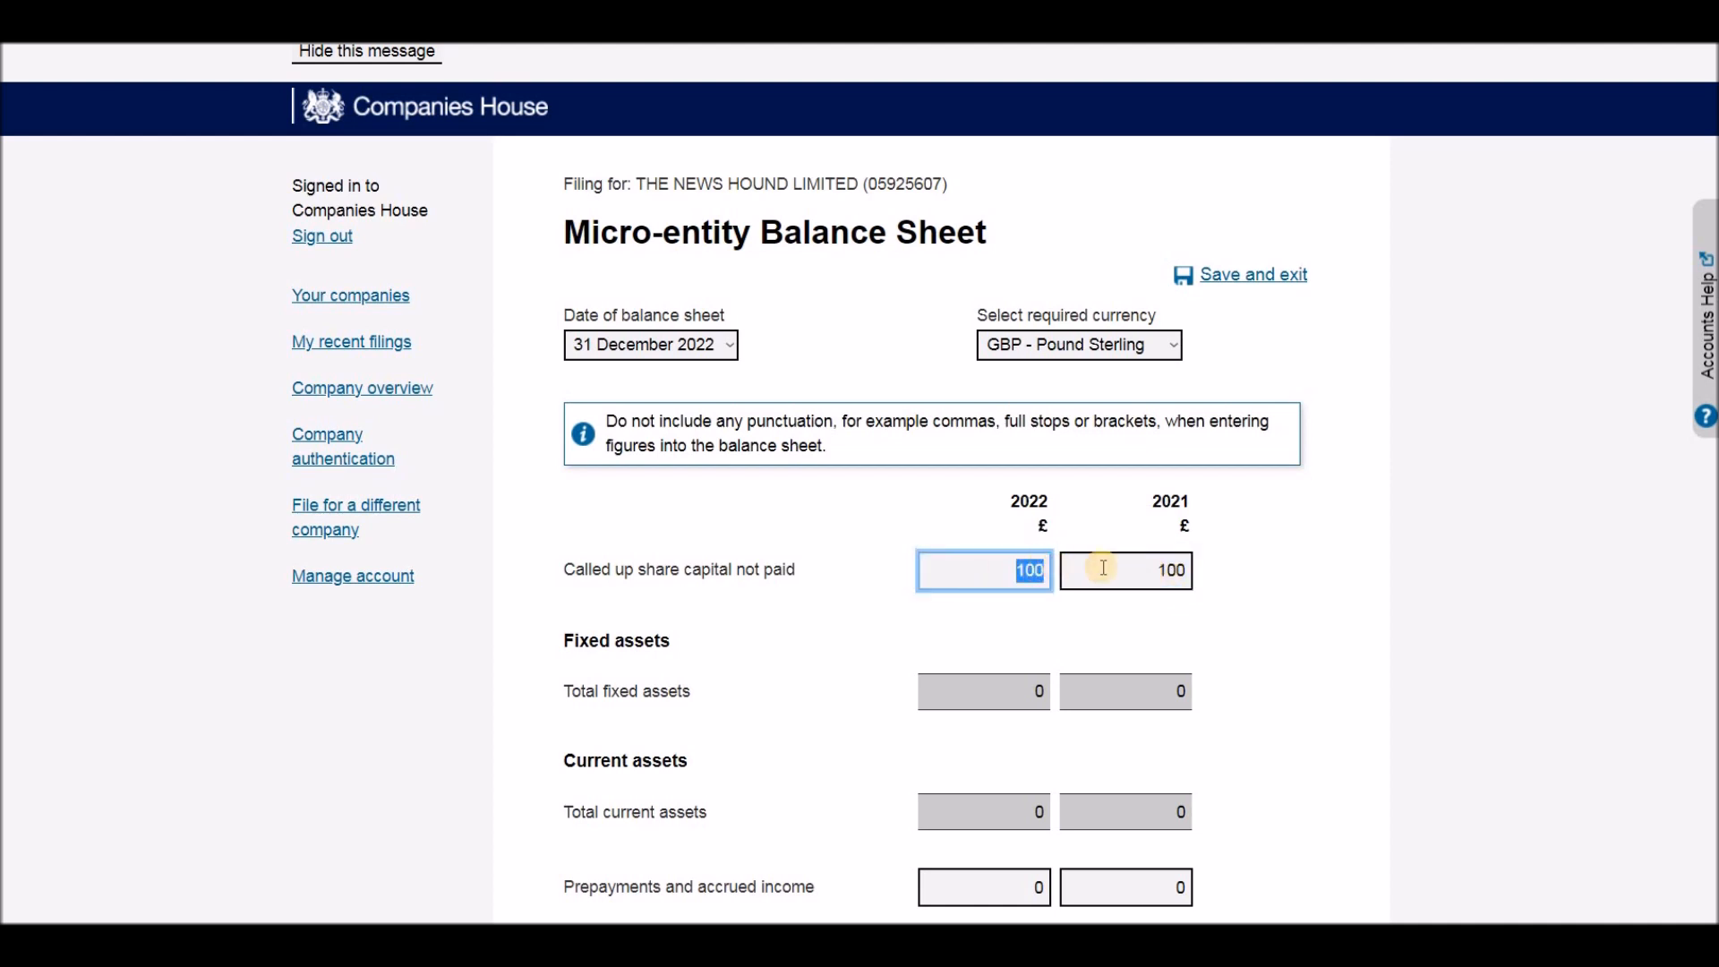
double_click(1103, 568)
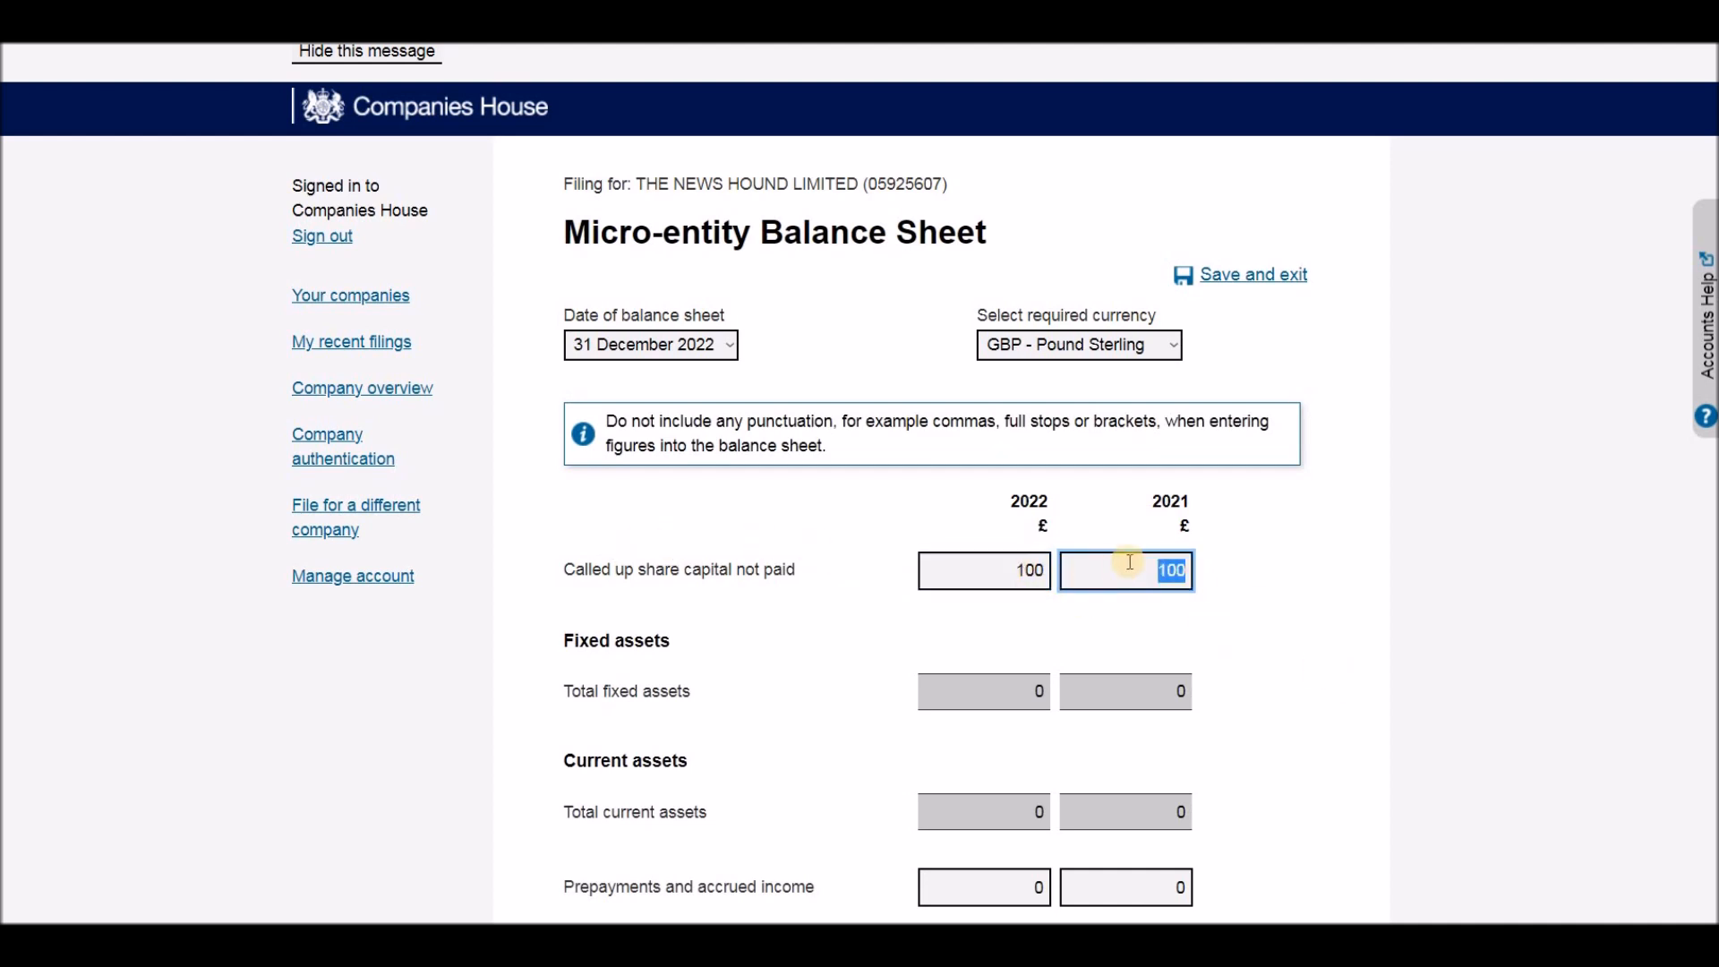
double_click(1030, 569)
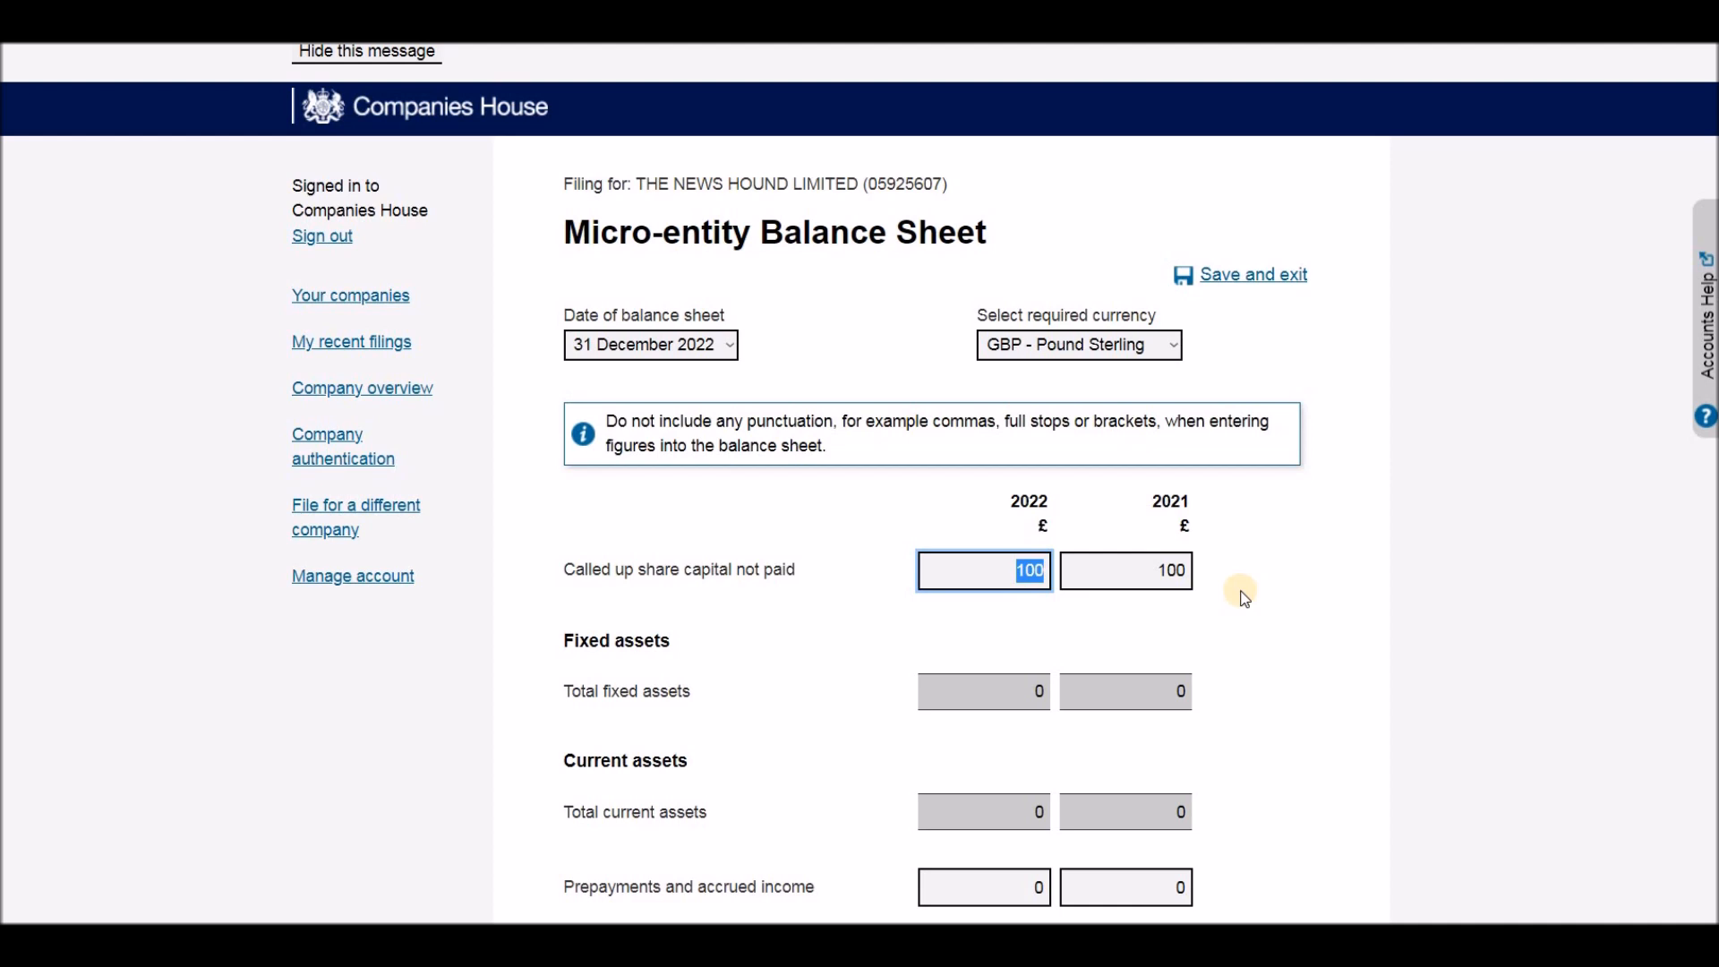
double_click(1143, 568)
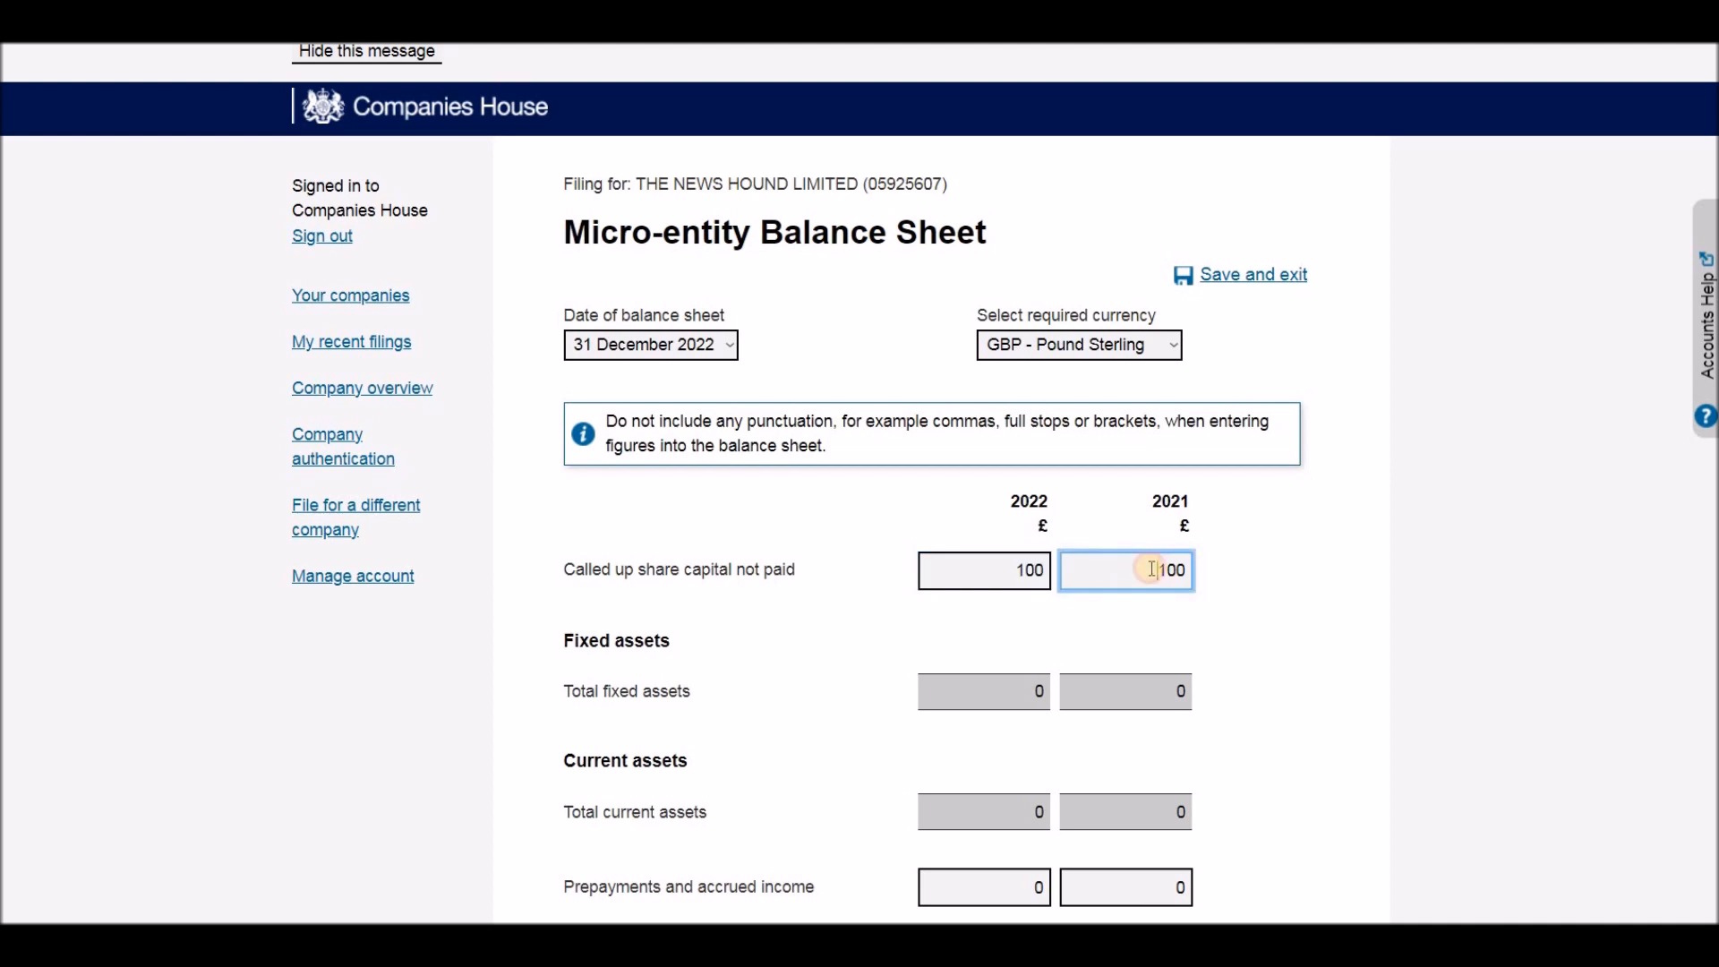
Set the 2022 called up share capital not paid to £50
double_click(1004, 571)
left_click(1158, 573)
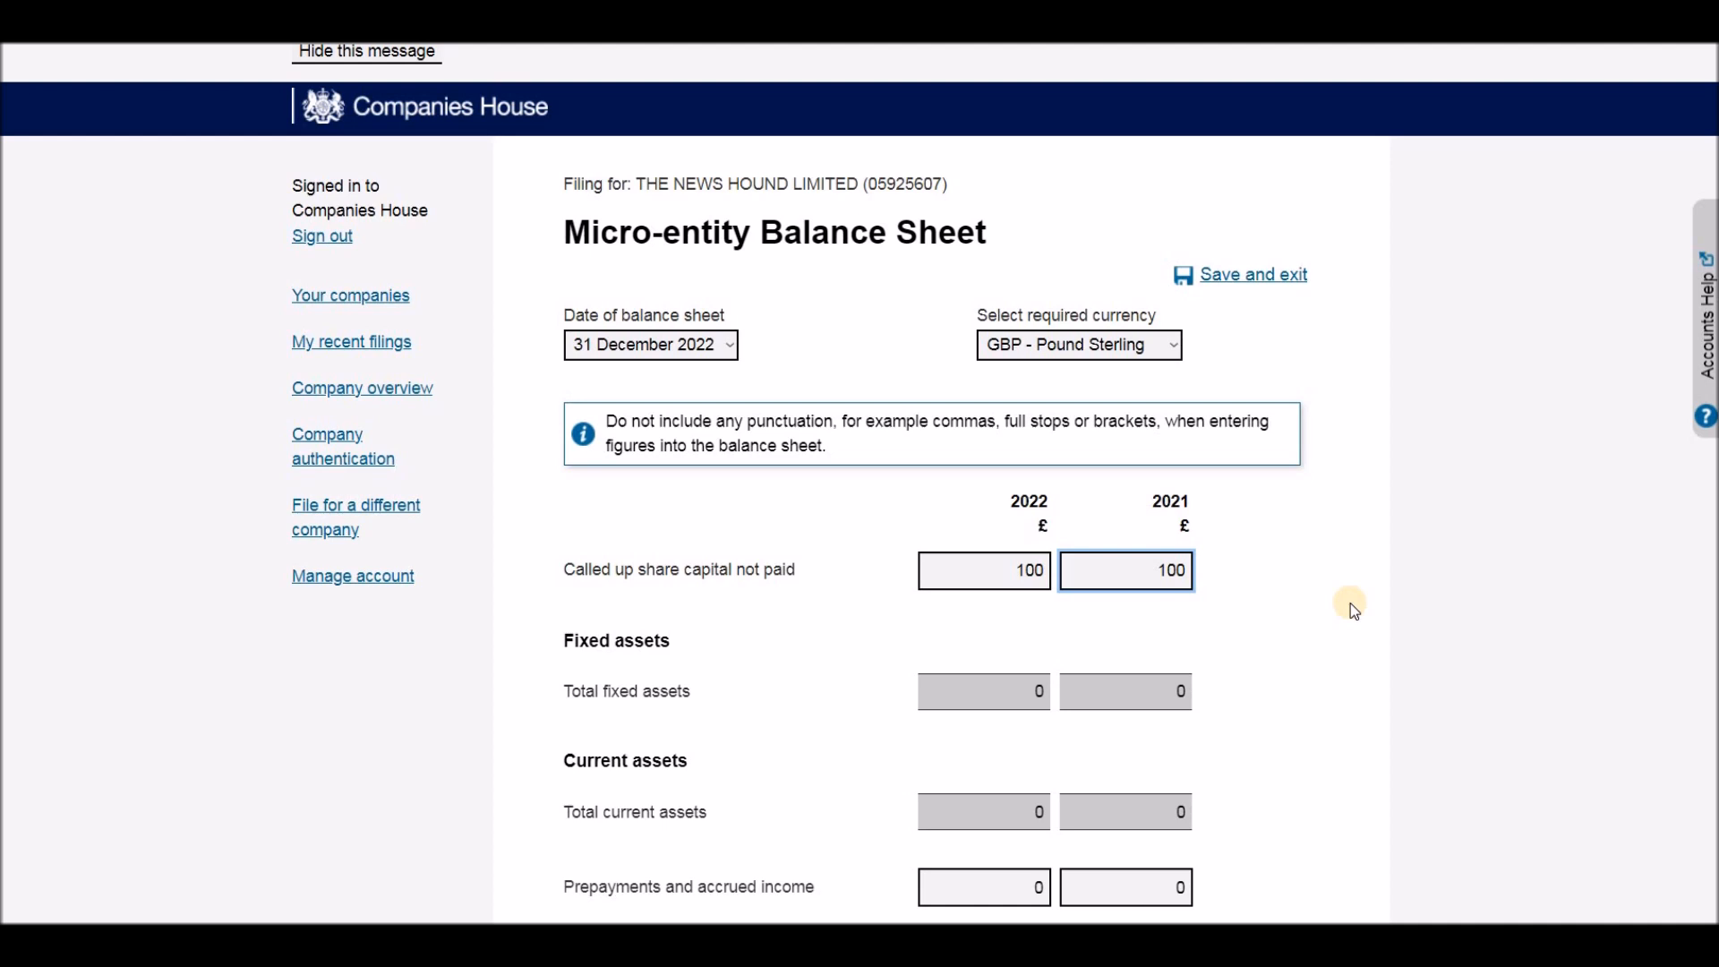
left_click_drag(990, 568, 1077, 579)
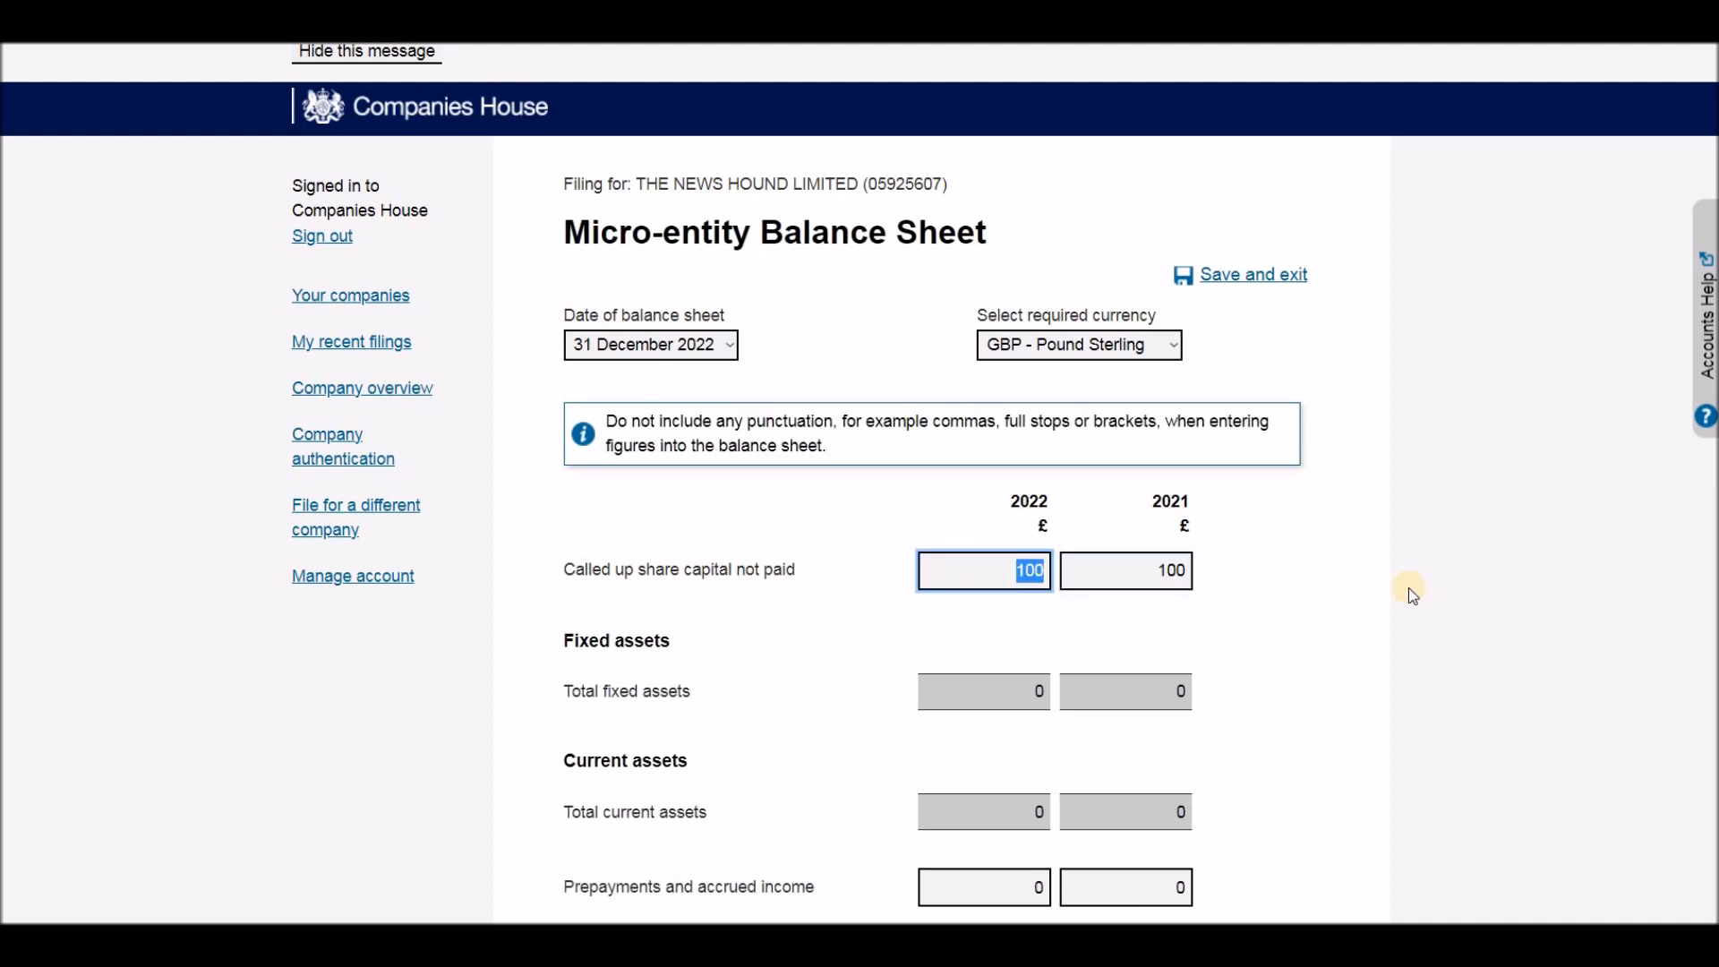
type("50")
double_click(1029, 571)
double_click(1106, 566)
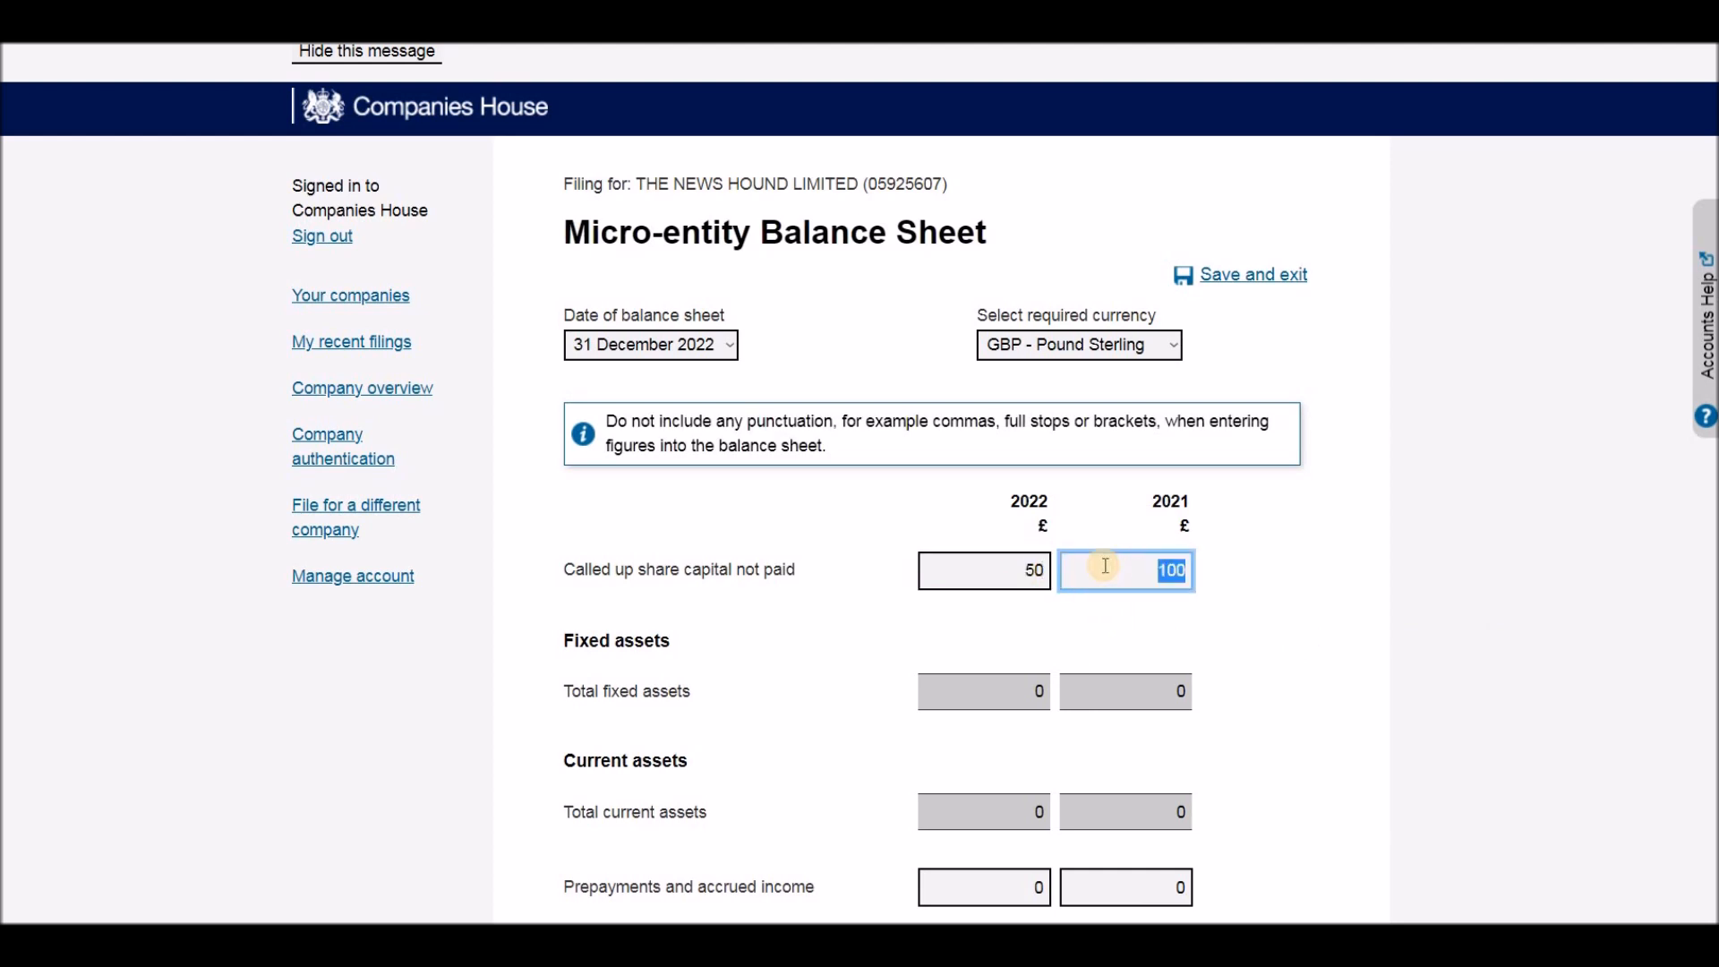
Restore the 2022 called up share capital not paid to £100
left_click(1027, 571)
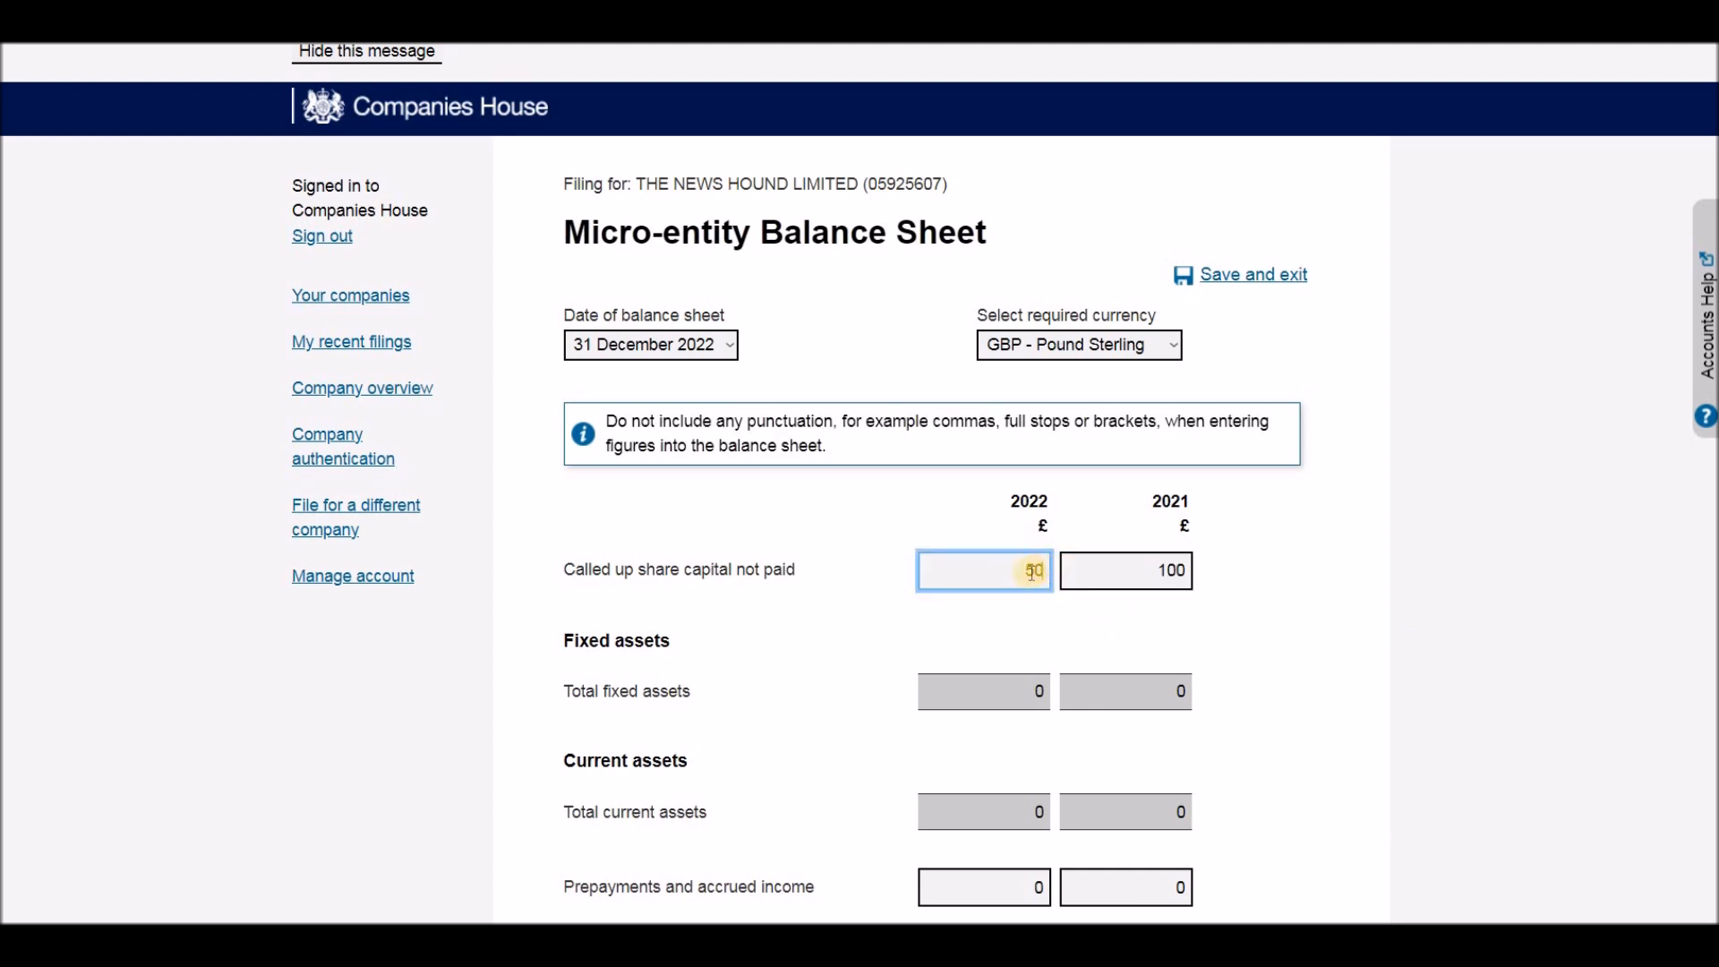
left_click(1162, 591)
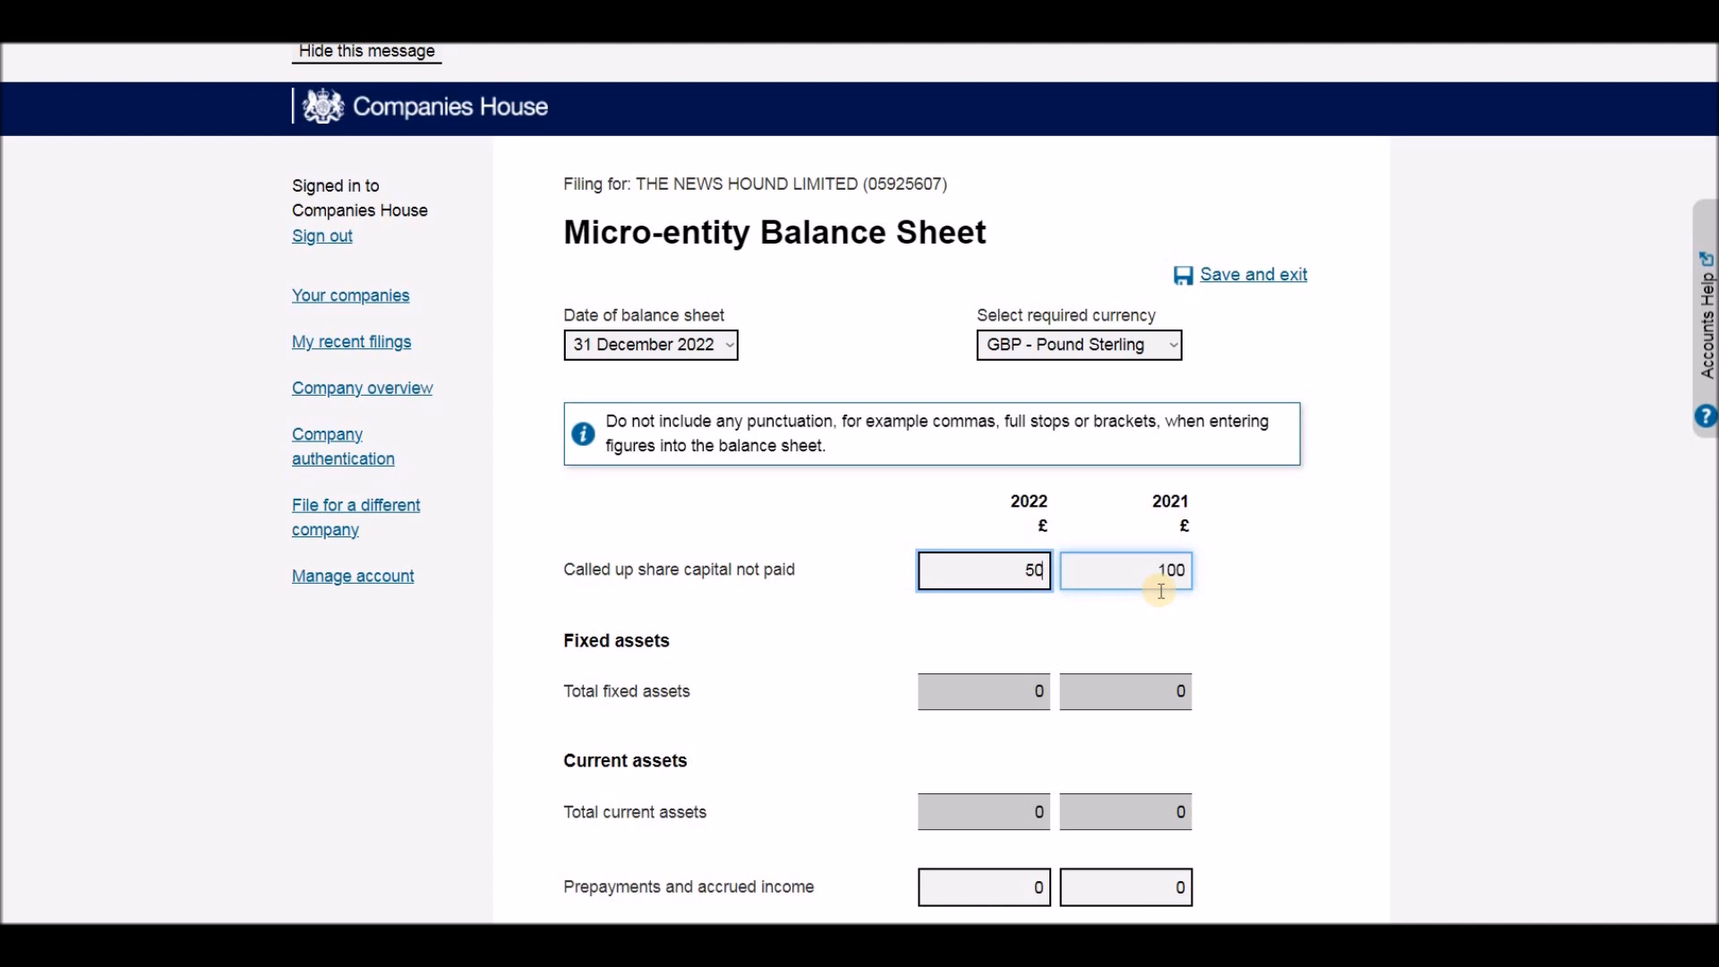
type("100")
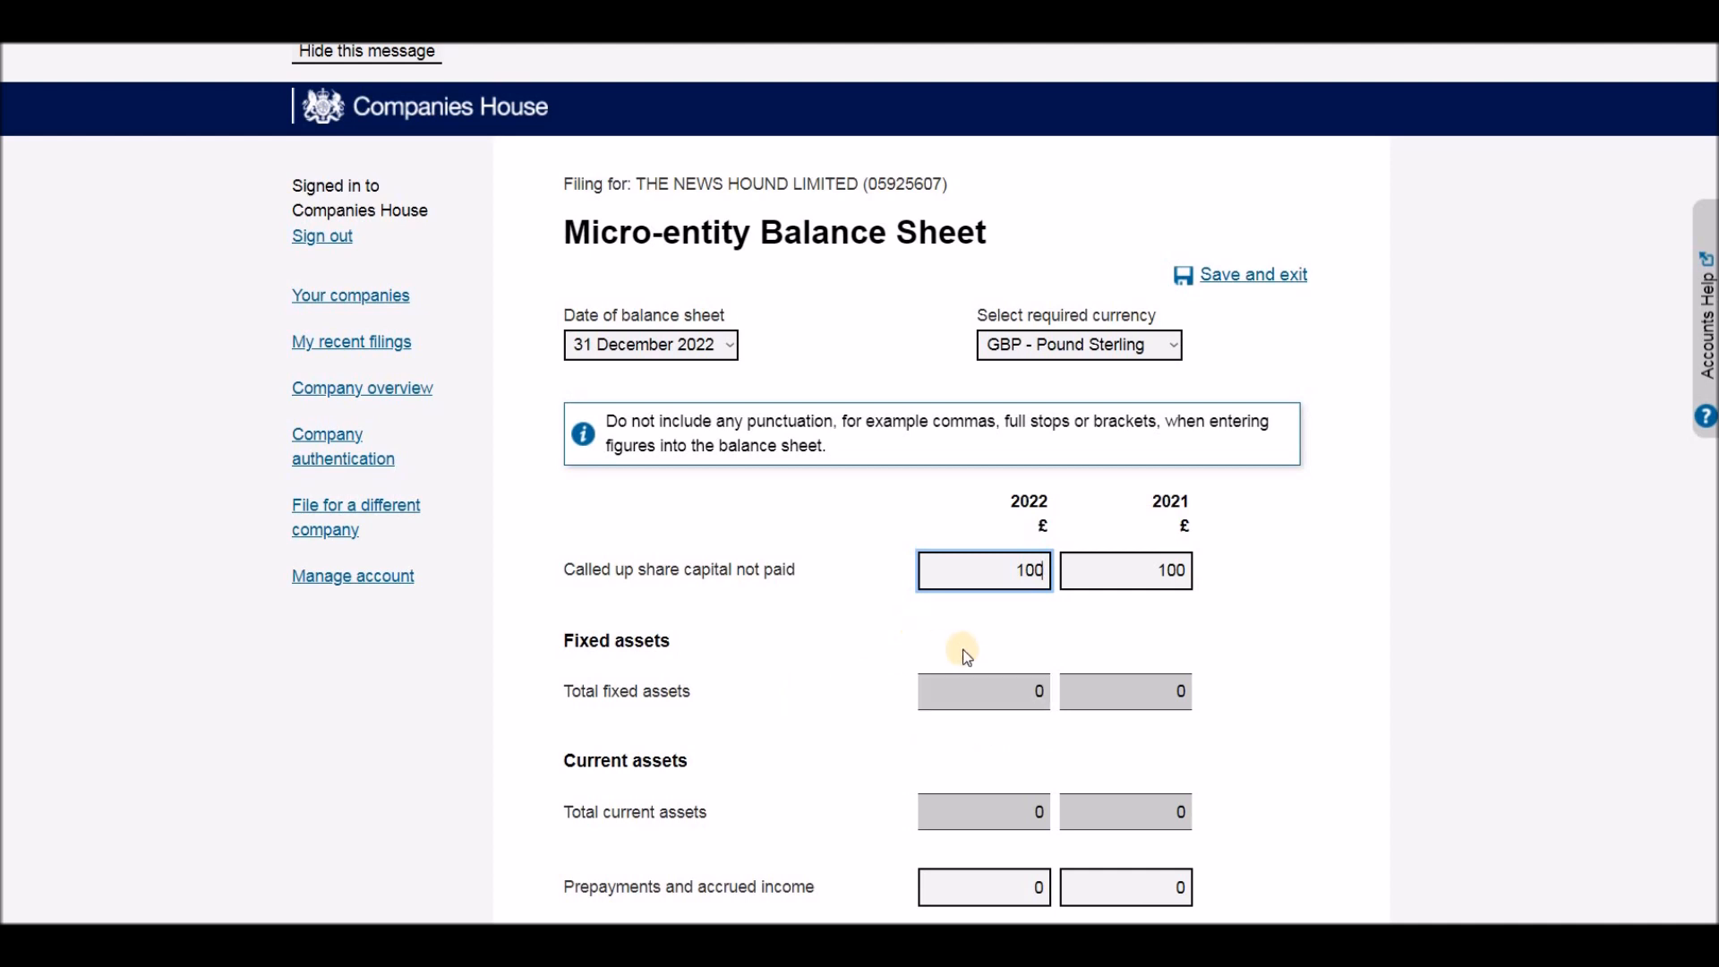
Examine the fixed assets, current assets, prepayments and creditors rows of the balance sheet for both years
scroll(959, 653, "down", 3)
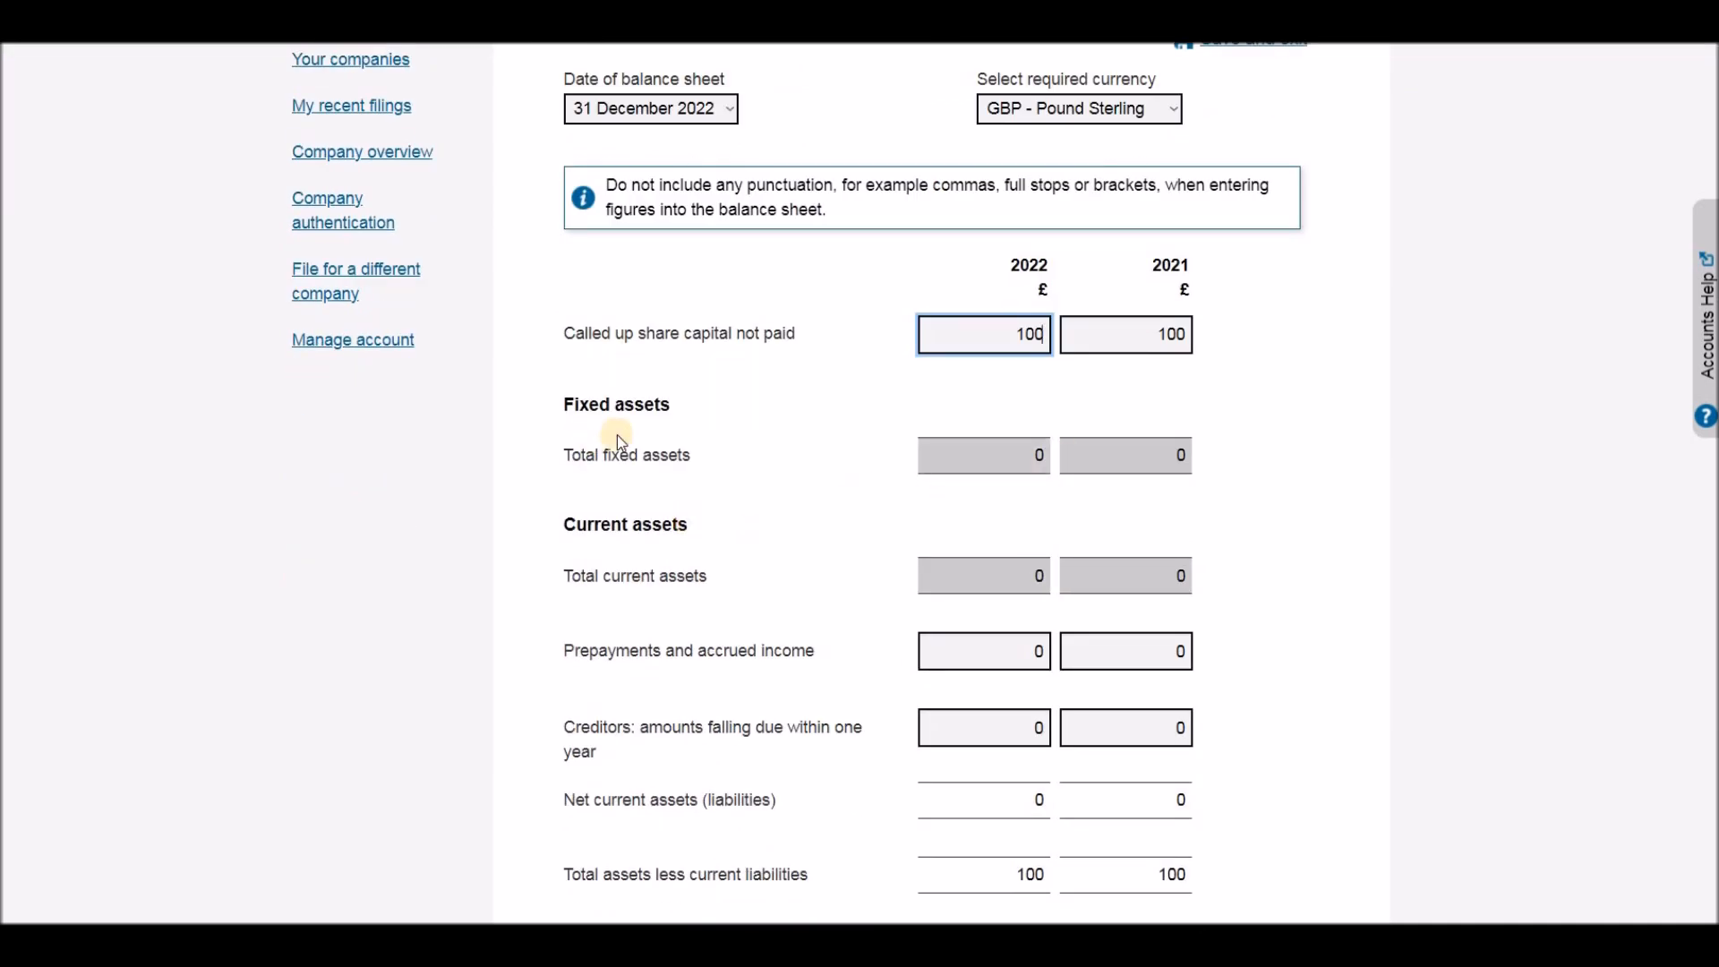
scroll(757, 529, "down", 3)
scroll(763, 534, "up", 3)
scroll(680, 572, "down", 3)
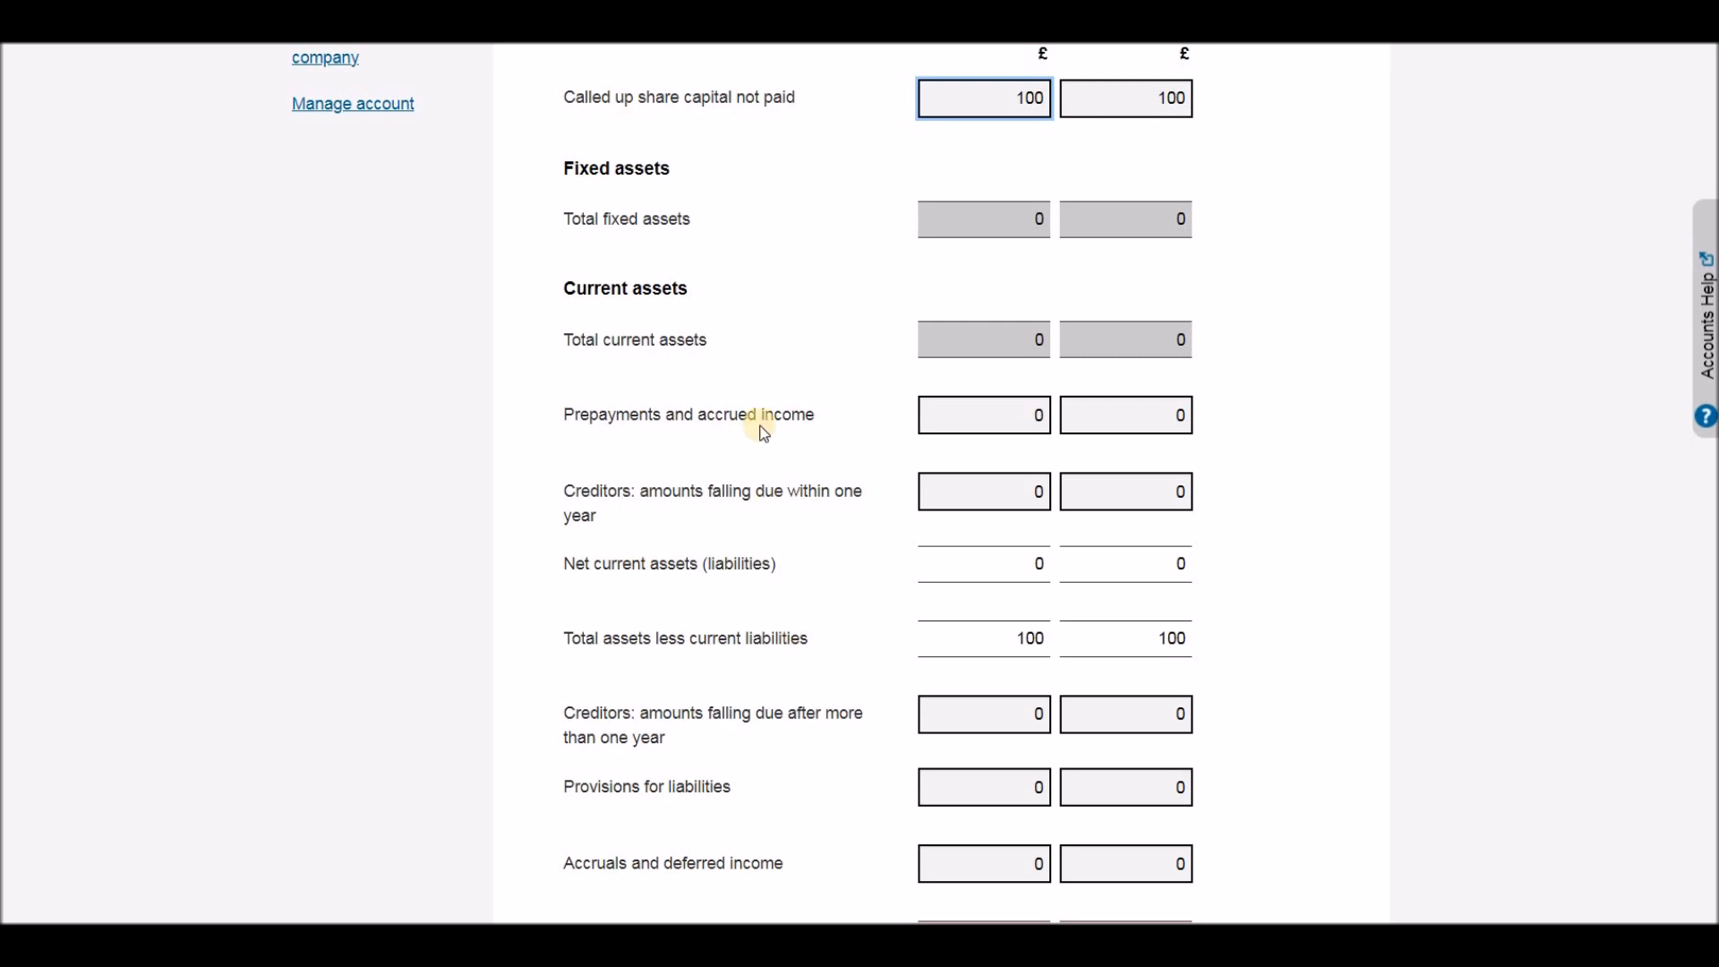
scroll(971, 311, "up", 3)
scroll(967, 395, "down", 3)
scroll(969, 287, "up", 2)
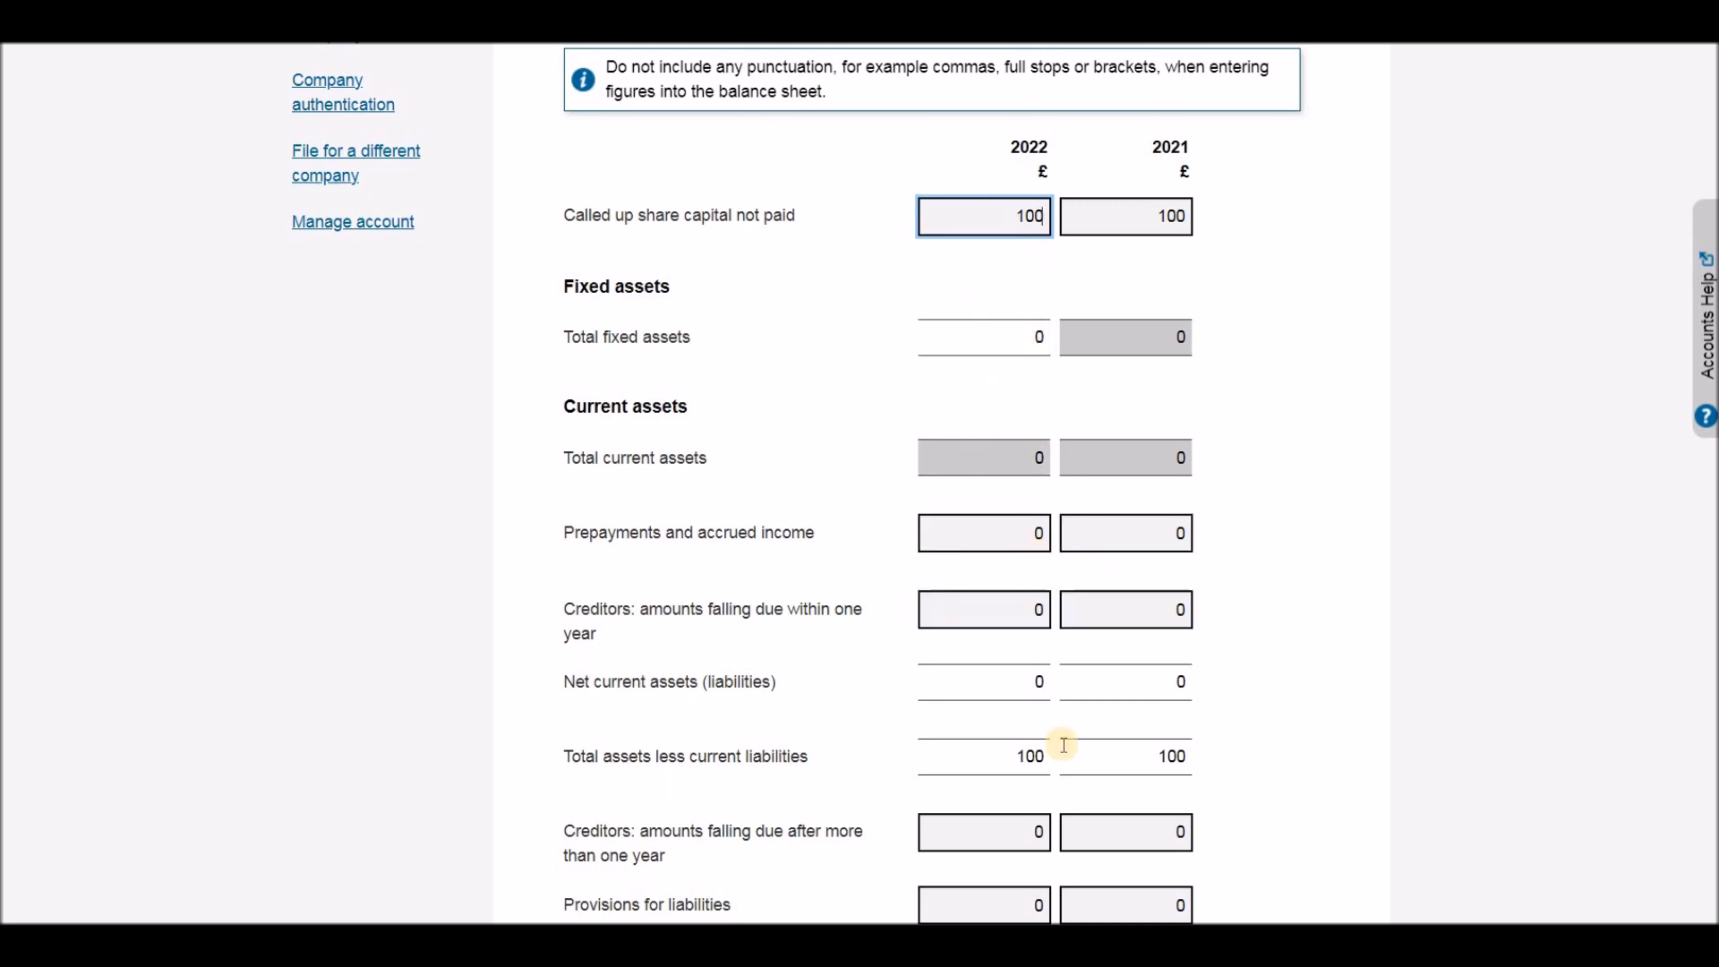
scroll(1025, 566, "down", 2)
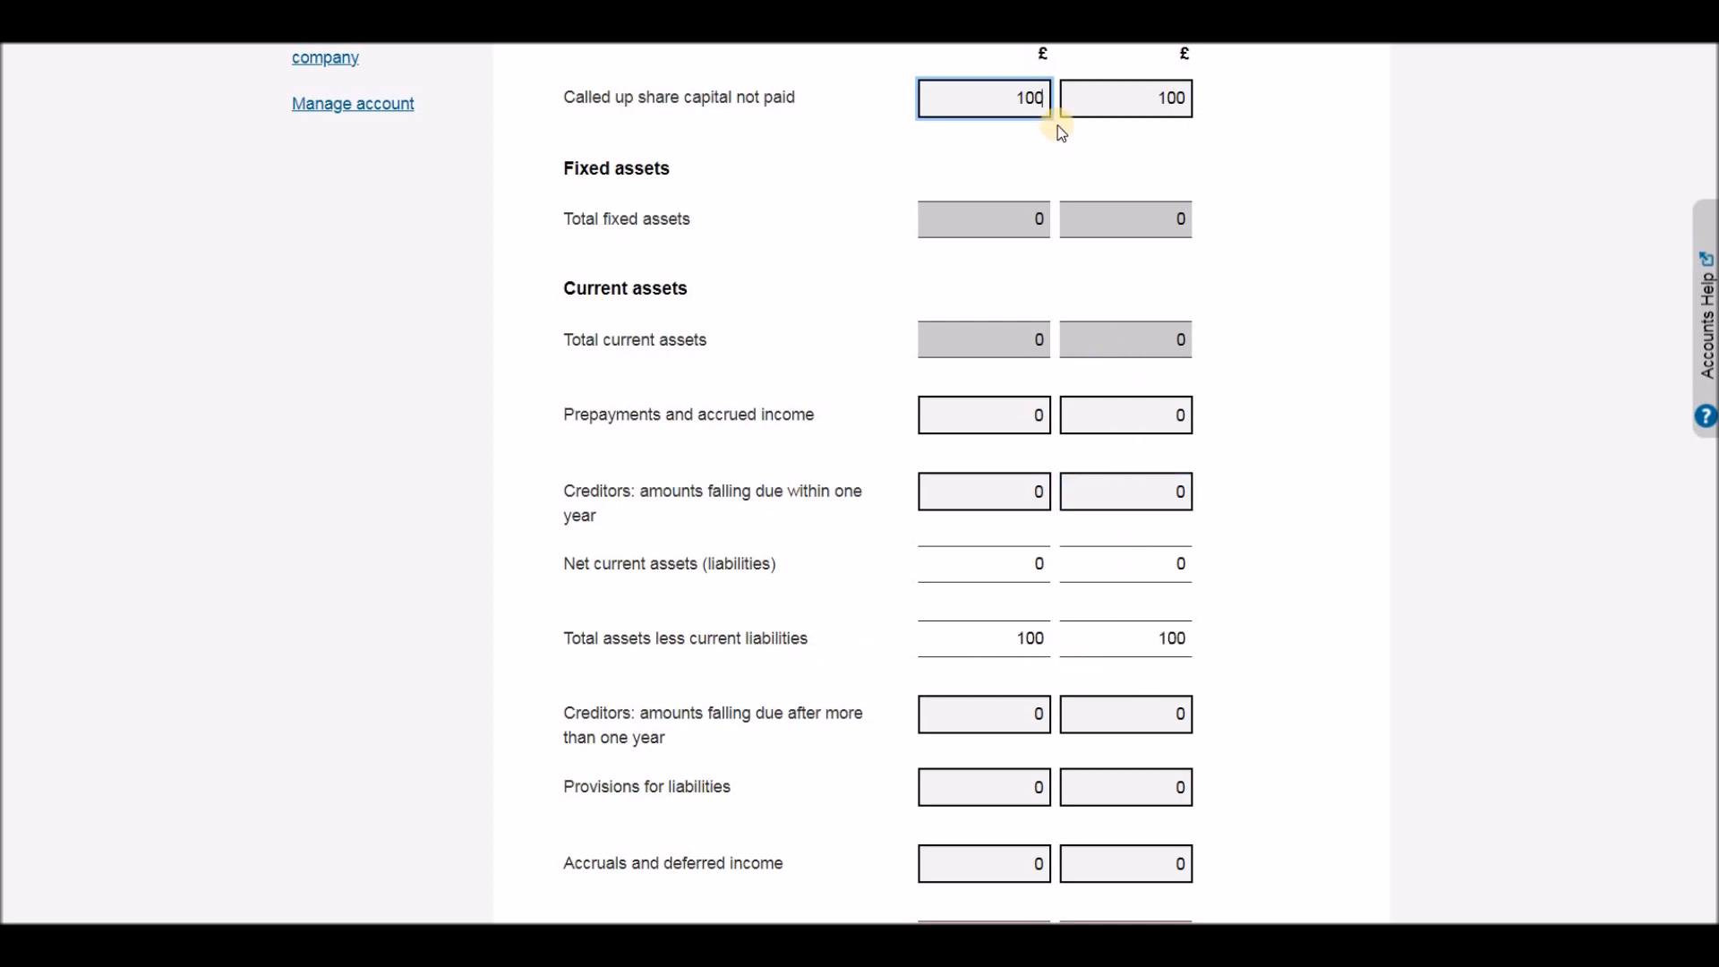
Compare total net assets with capital and reserves for 2022 and 2021, and read the related validation notes
scroll(967, 487, "down", 3)
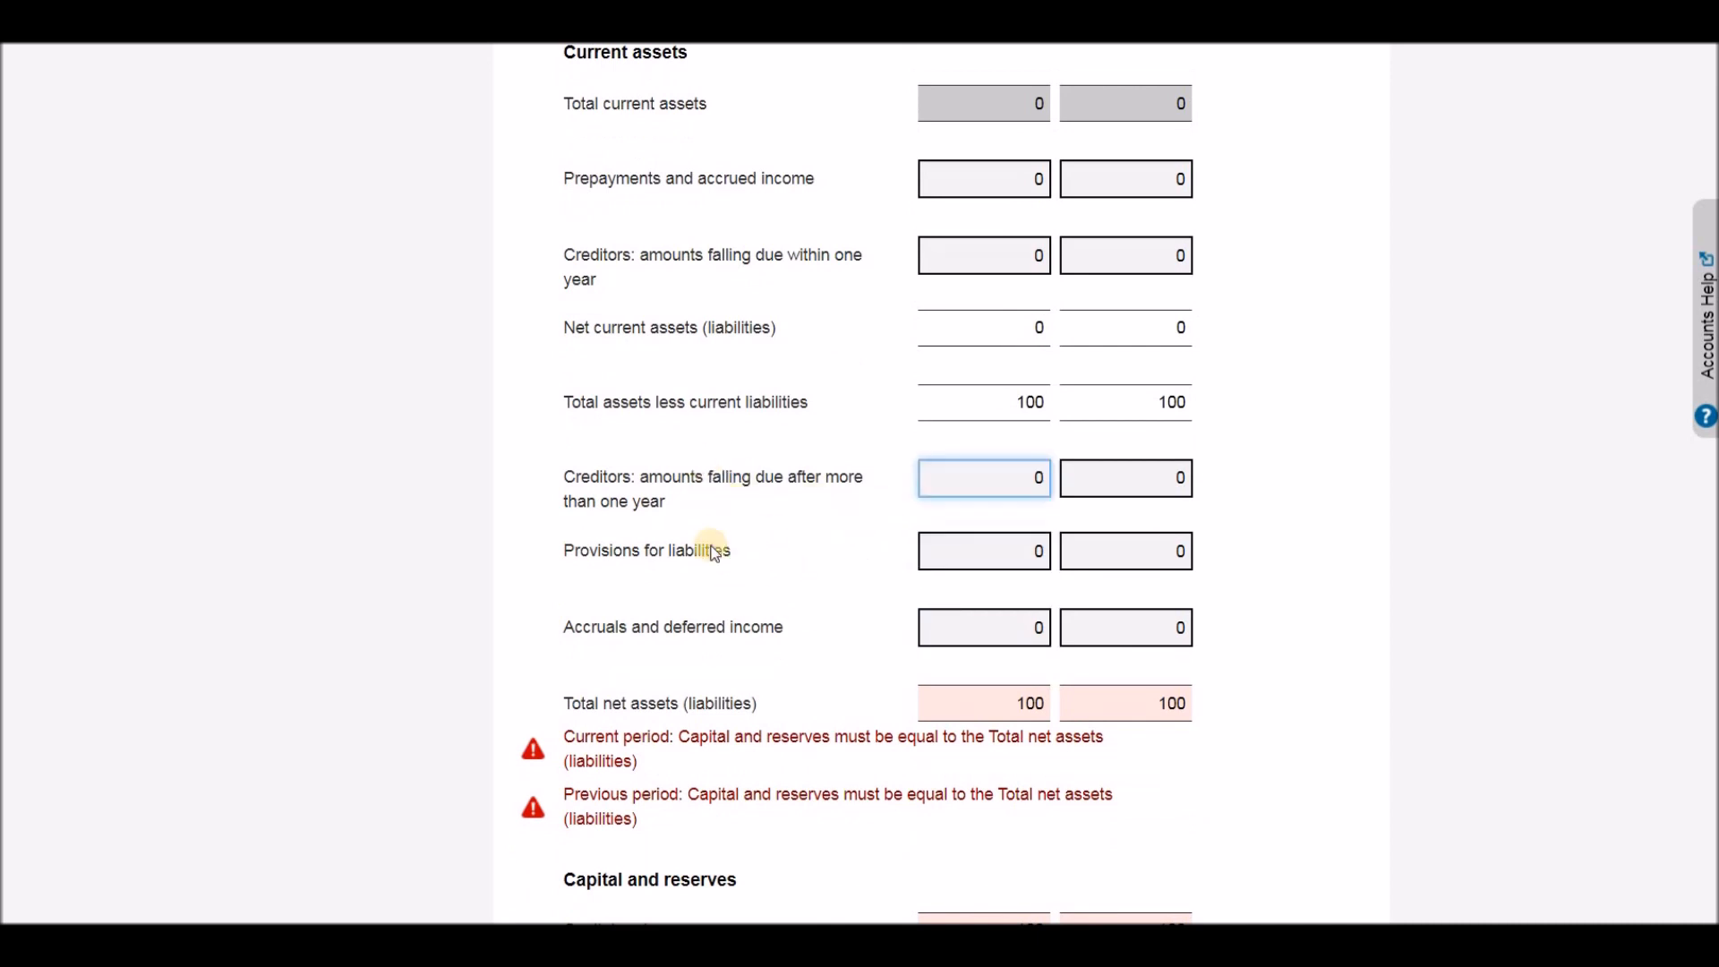
scroll(739, 615, "down", 3)
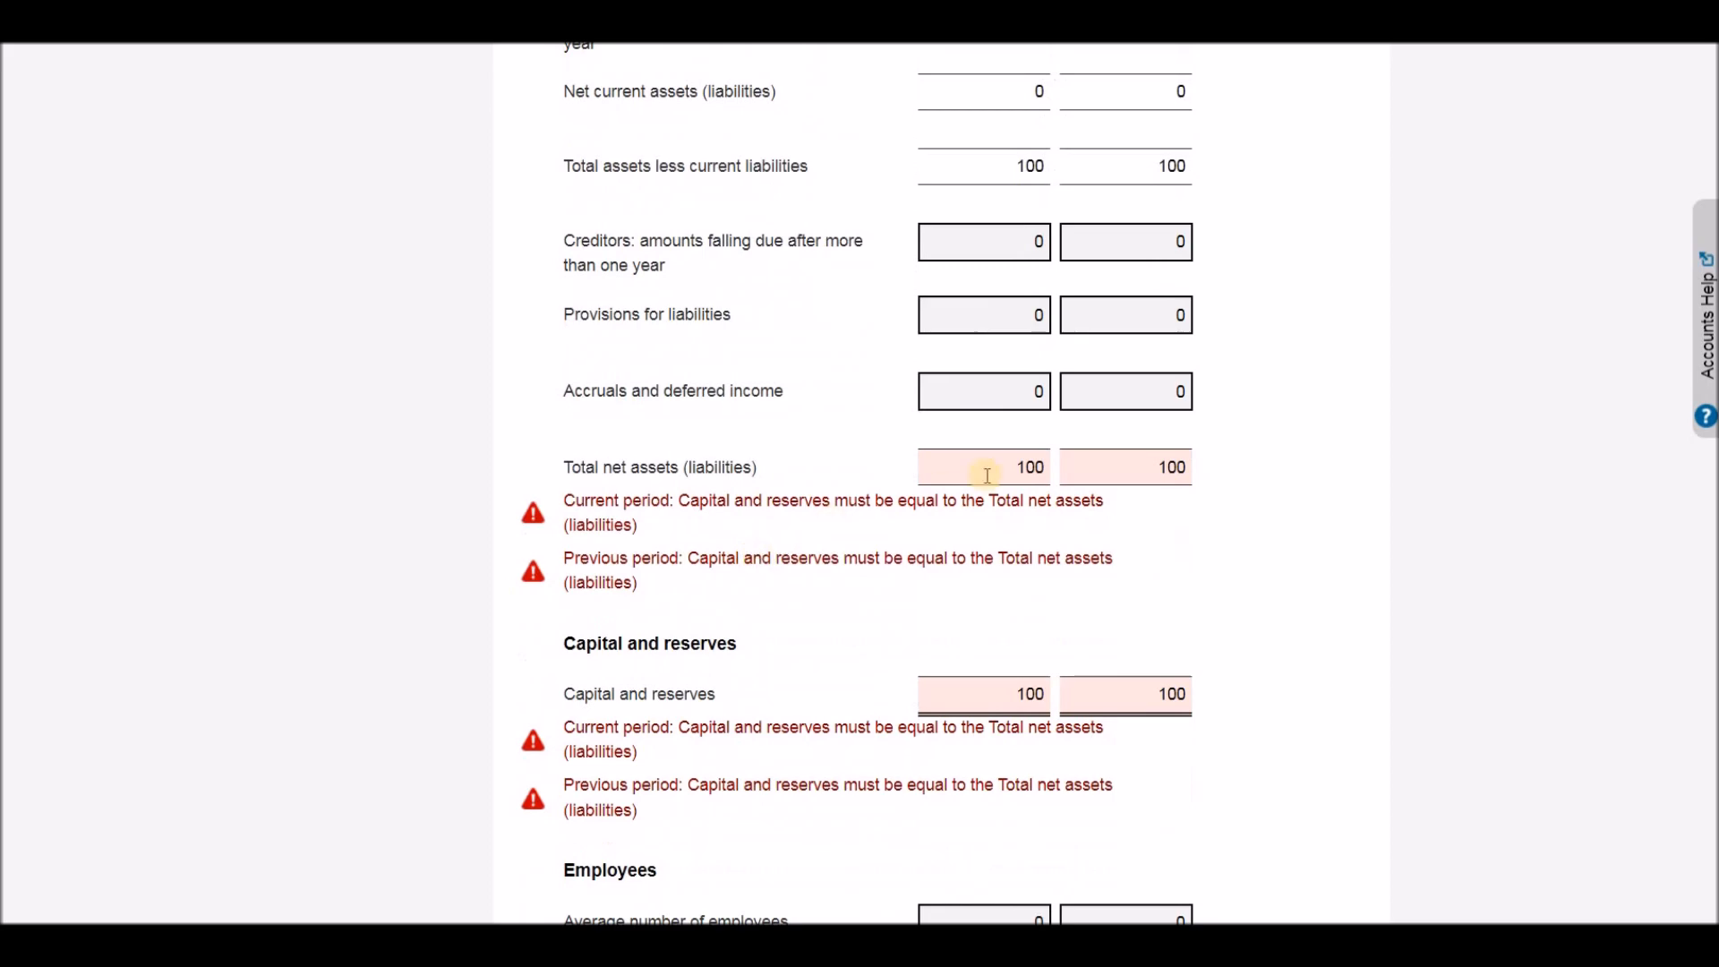
left_click(1009, 468)
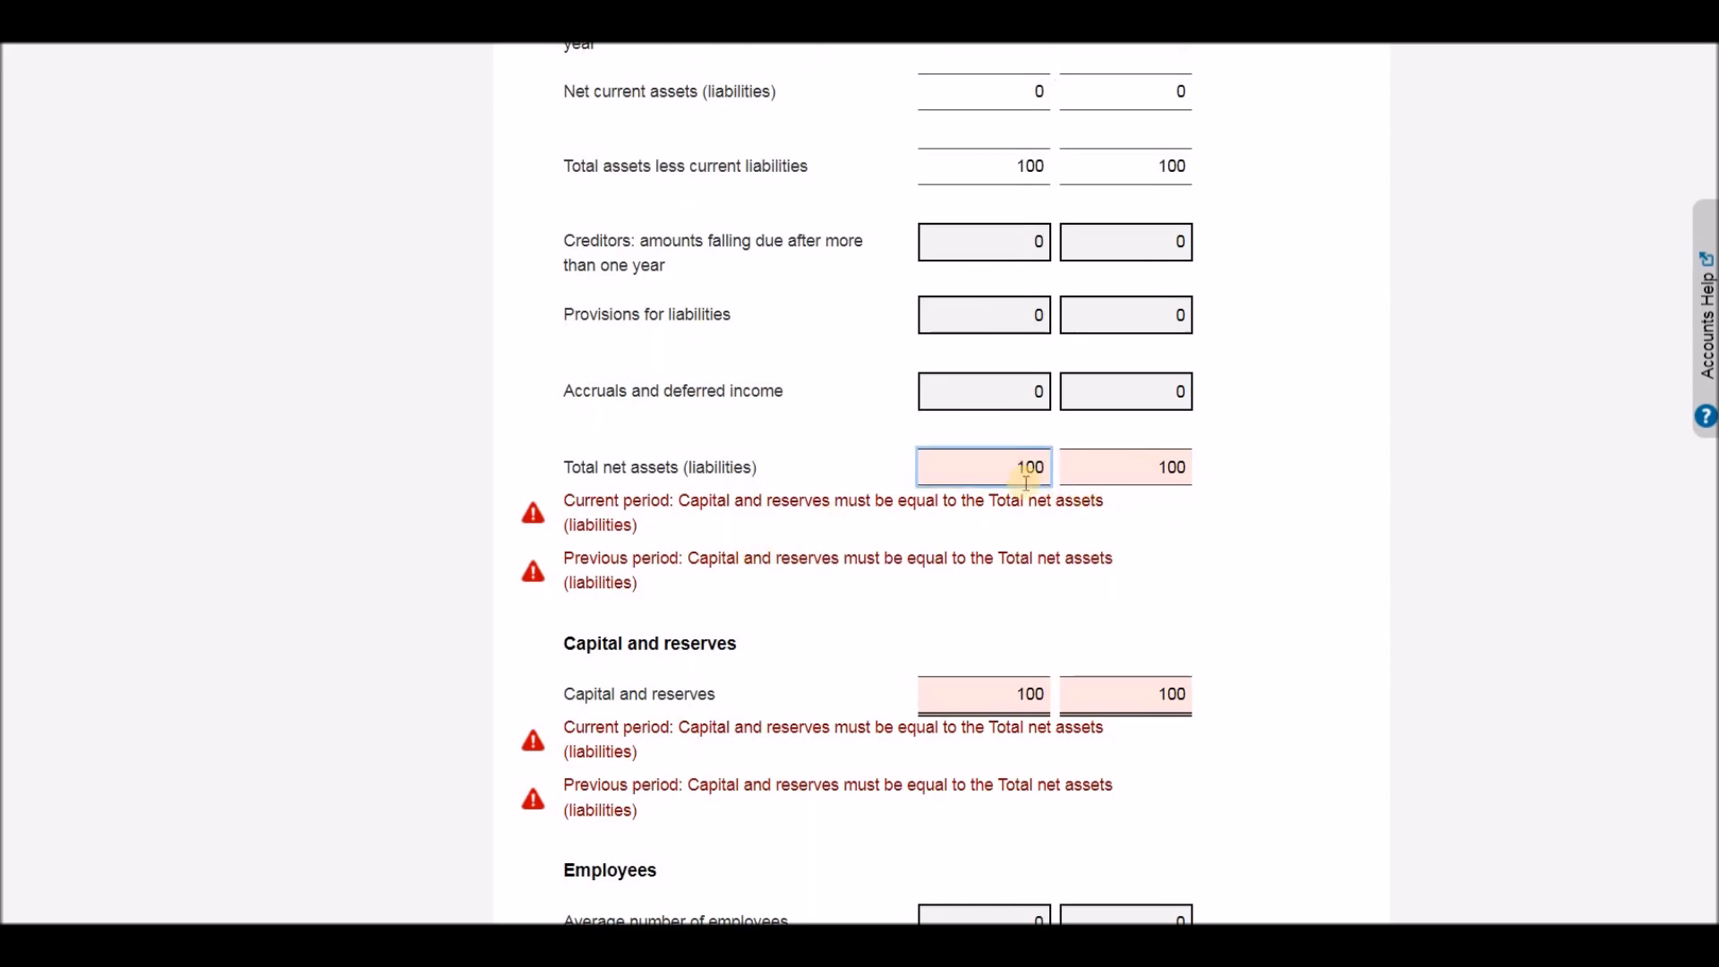
scroll(1027, 481, "up", 2)
scroll(1025, 481, "down", 2)
scroll(1025, 483, "down", 4)
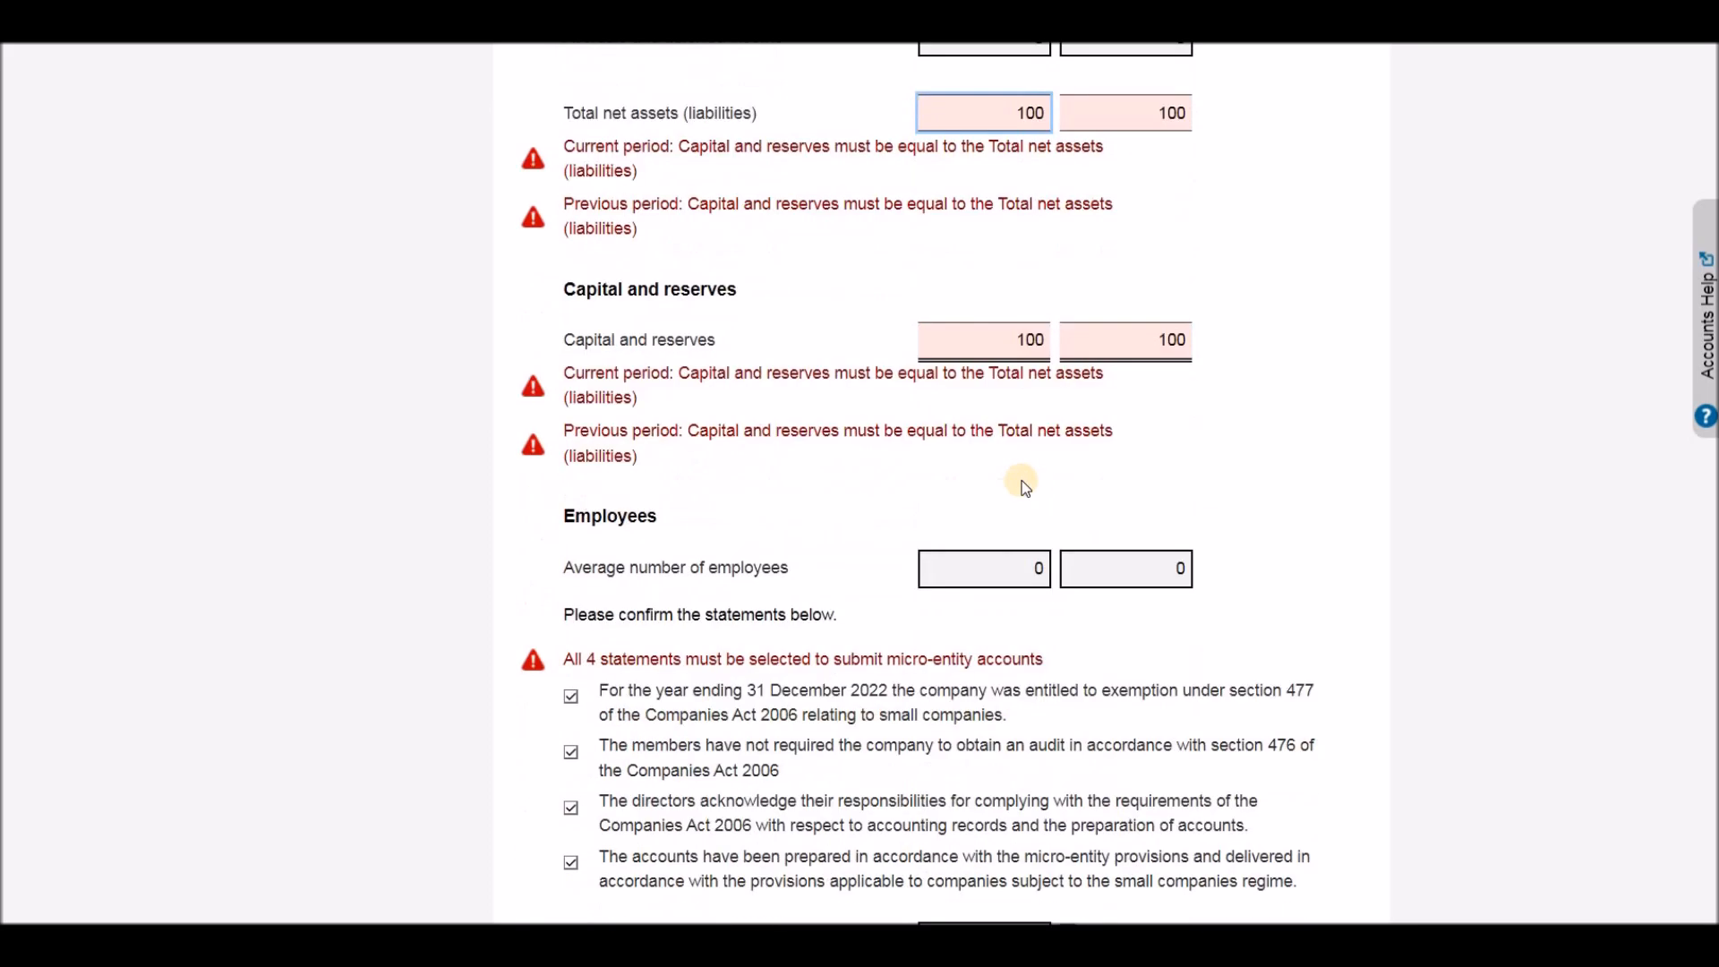
scroll(1025, 484, "up", 4)
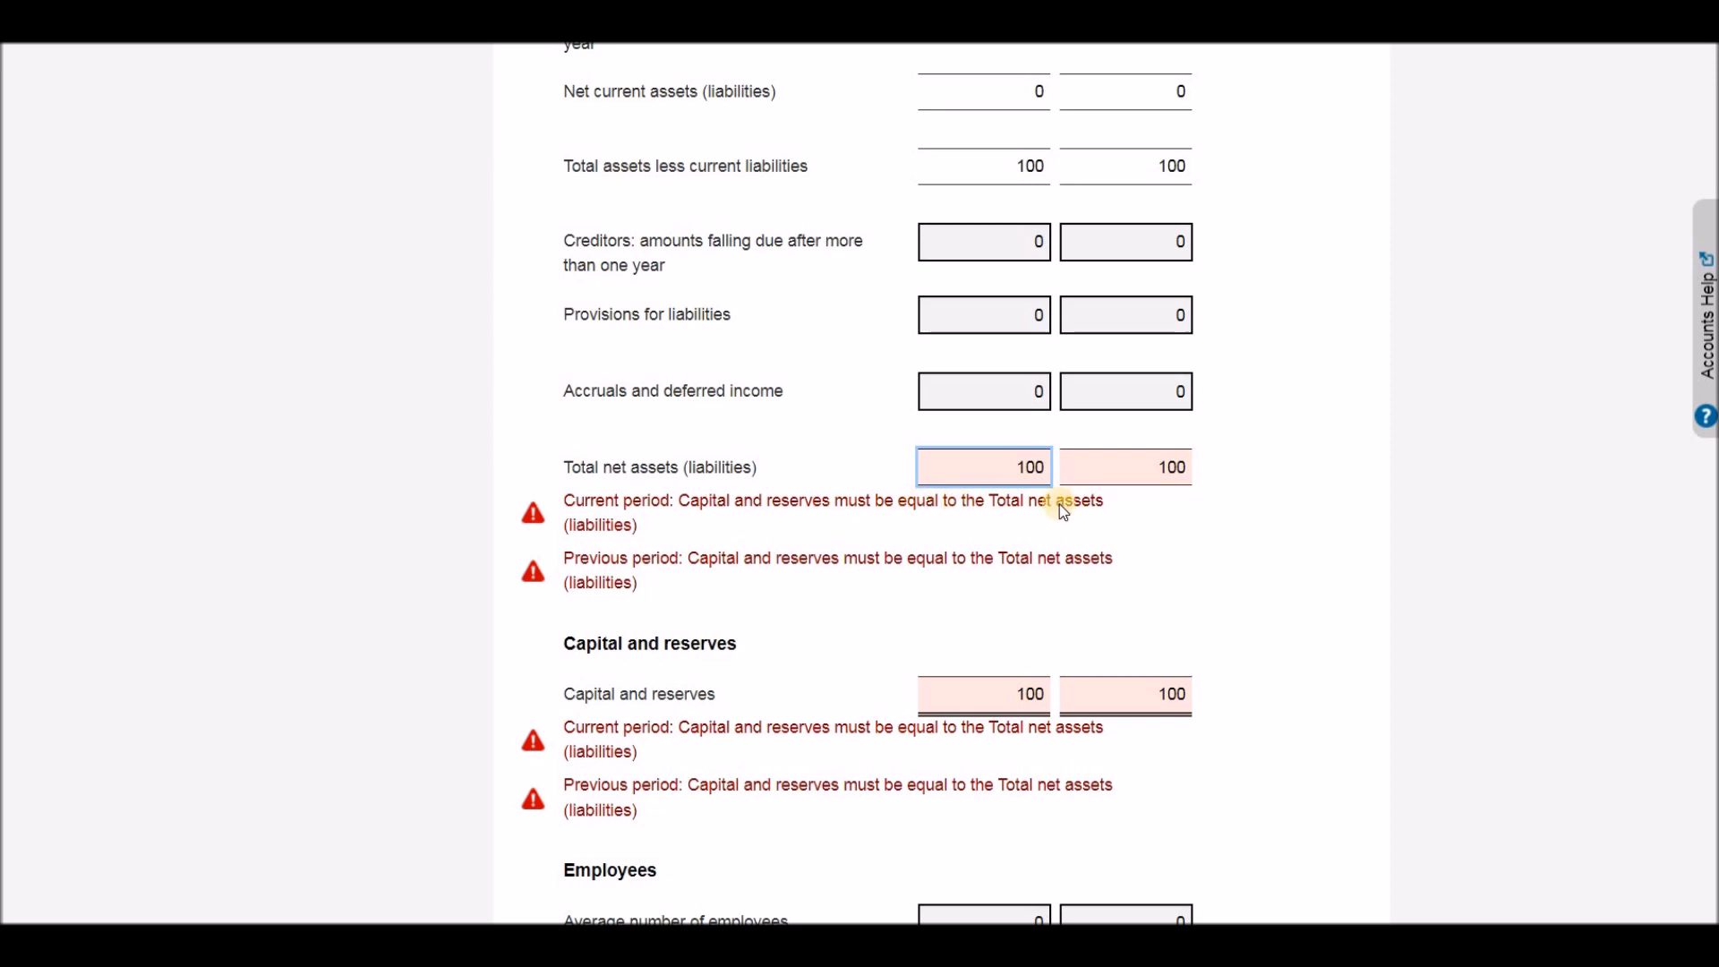
scroll(1164, 476, "up", 10)
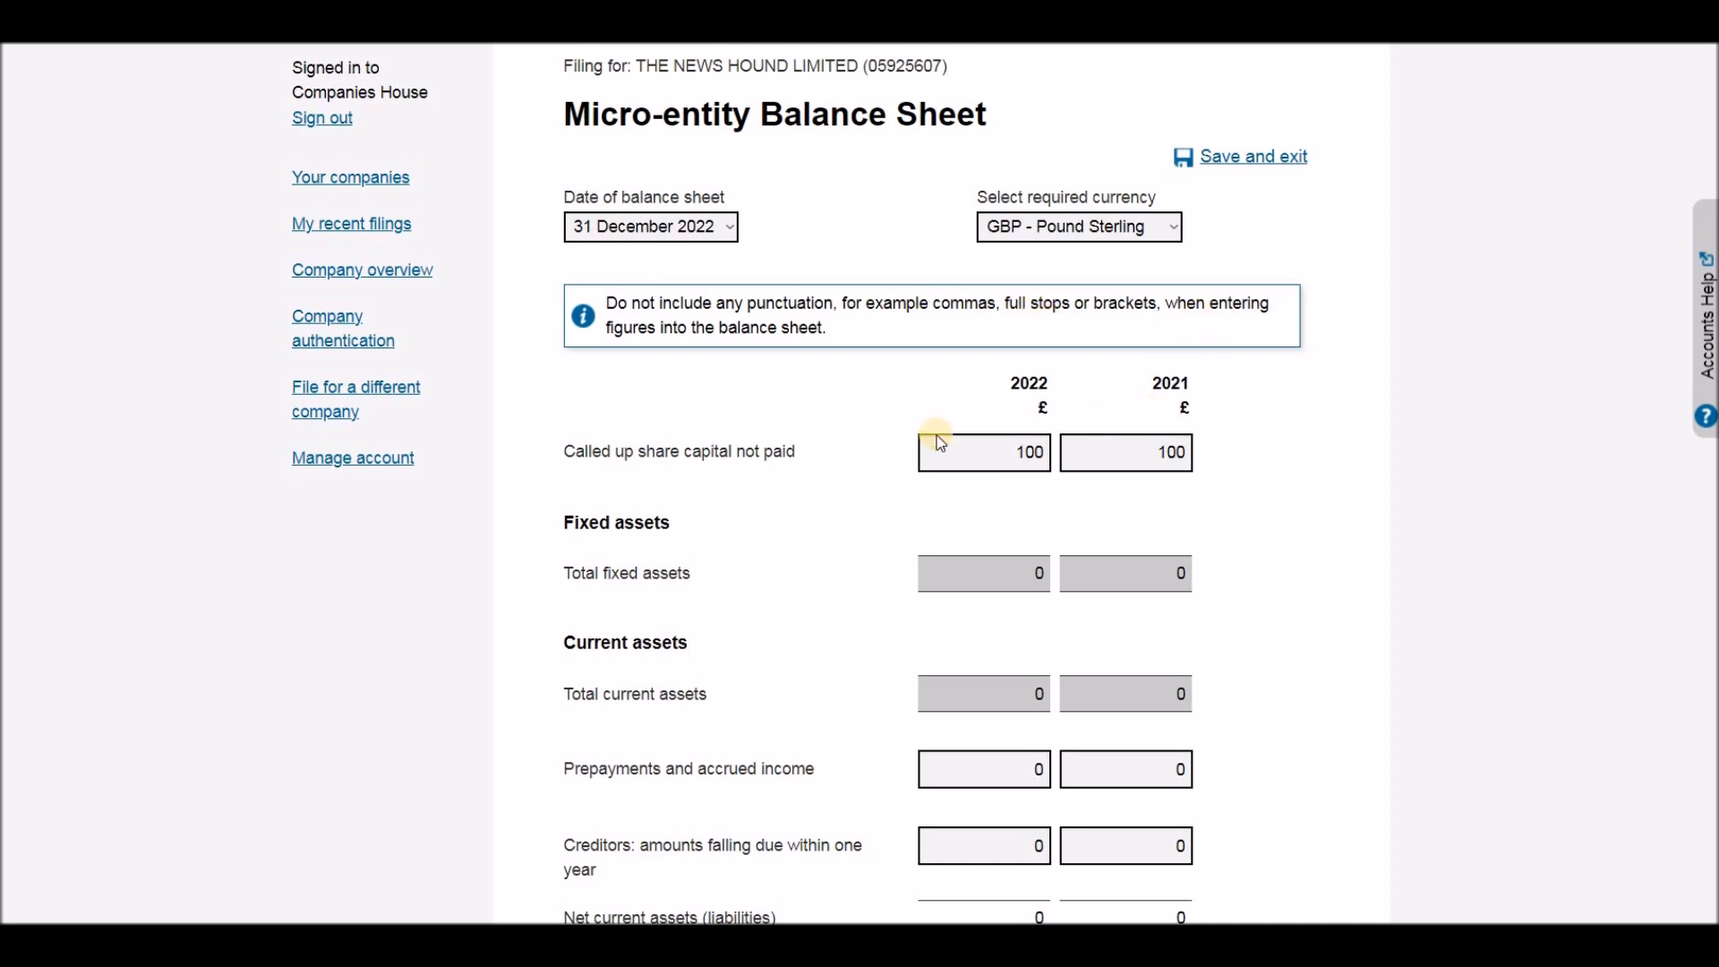
Review the balance sheet from called up share capital down to the director approval and validation section
scroll(1047, 582, "down", 1)
left_click(1032, 333)
scroll(1016, 528, "down", 4)
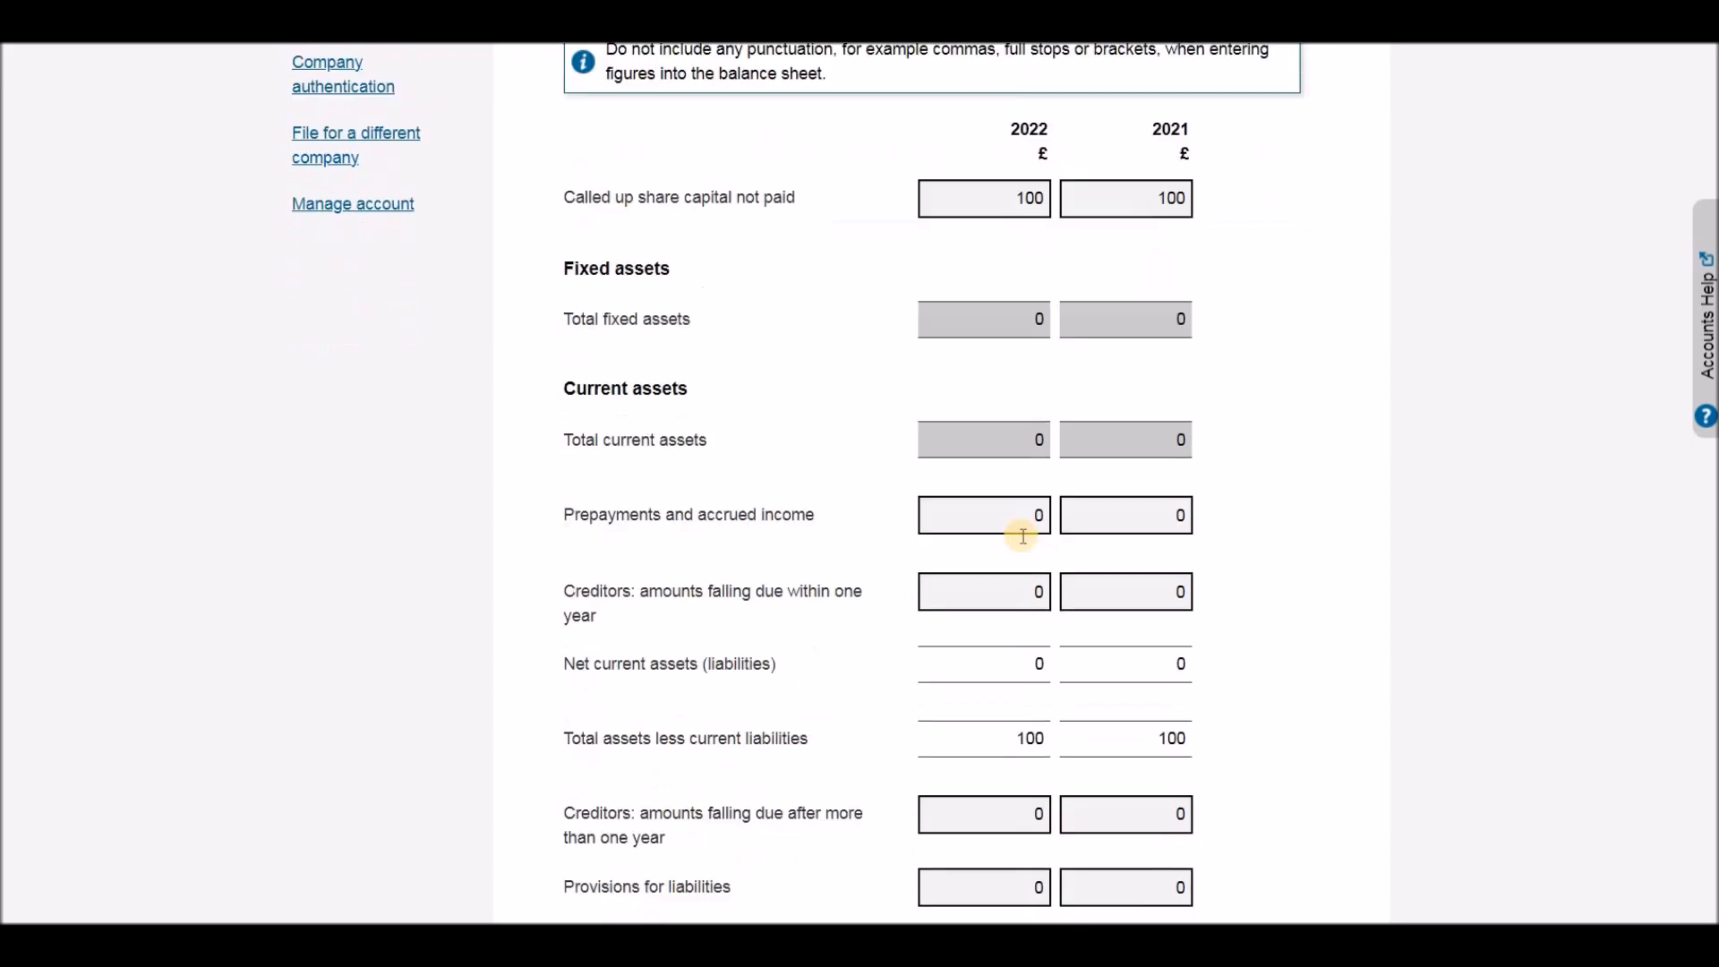
scroll(1003, 528, "down", 3)
scroll(839, 546, "down", 5)
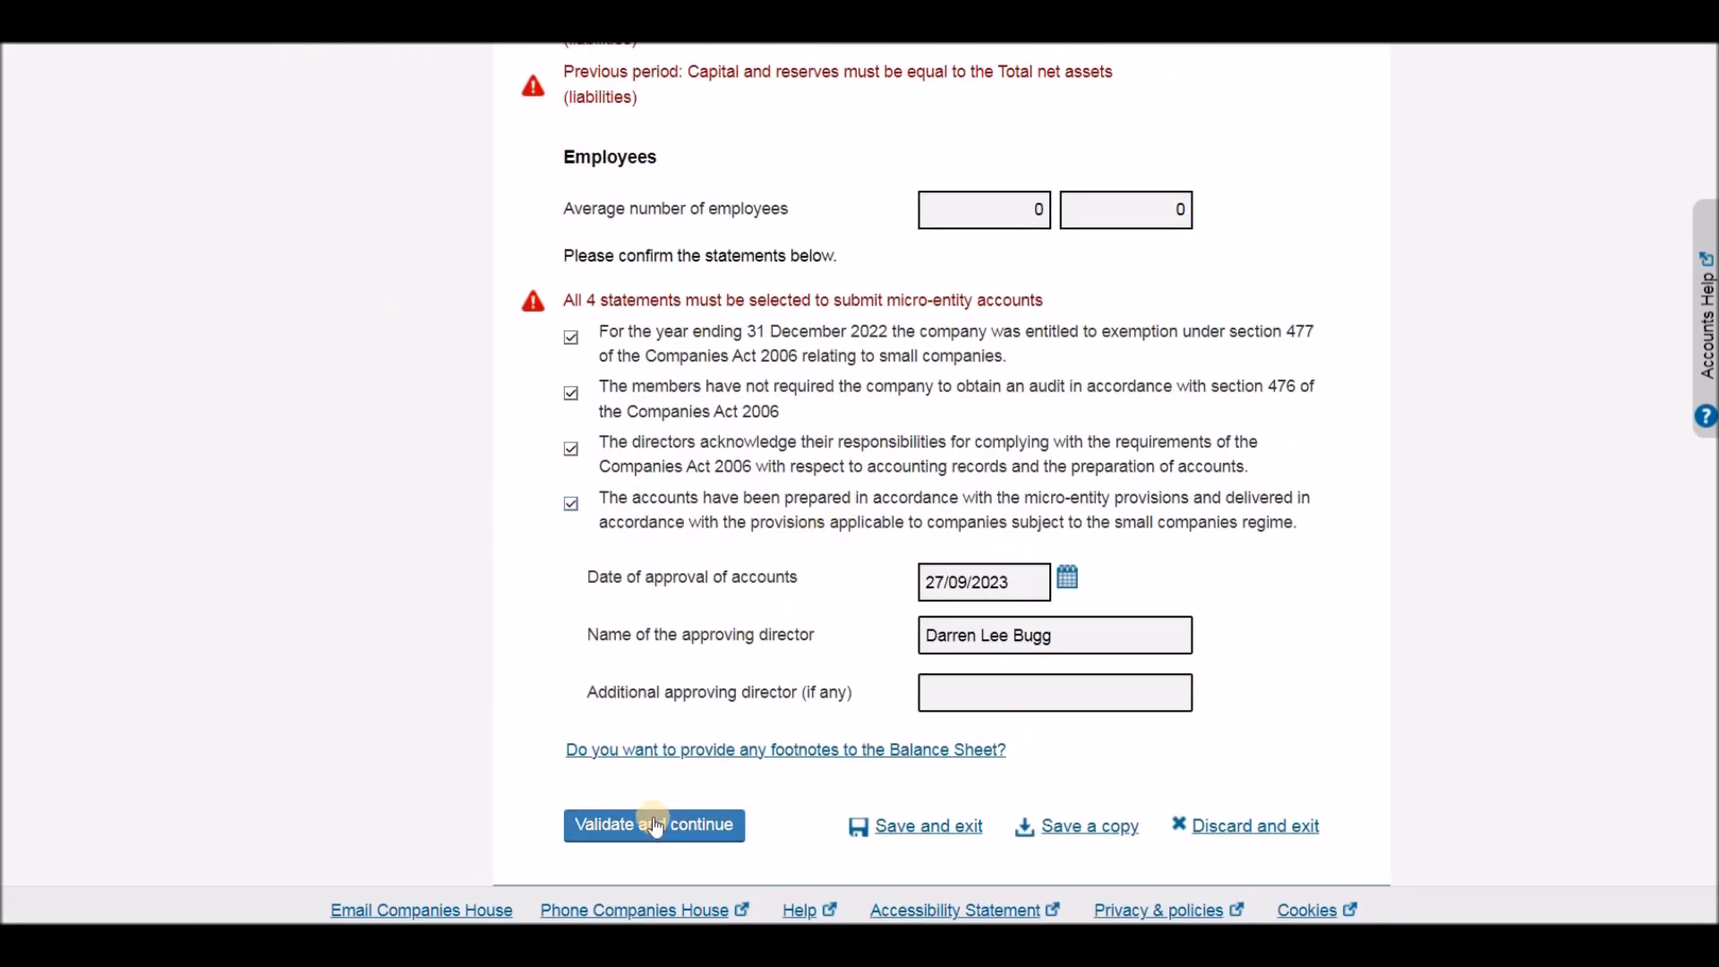
left_click(655, 825)
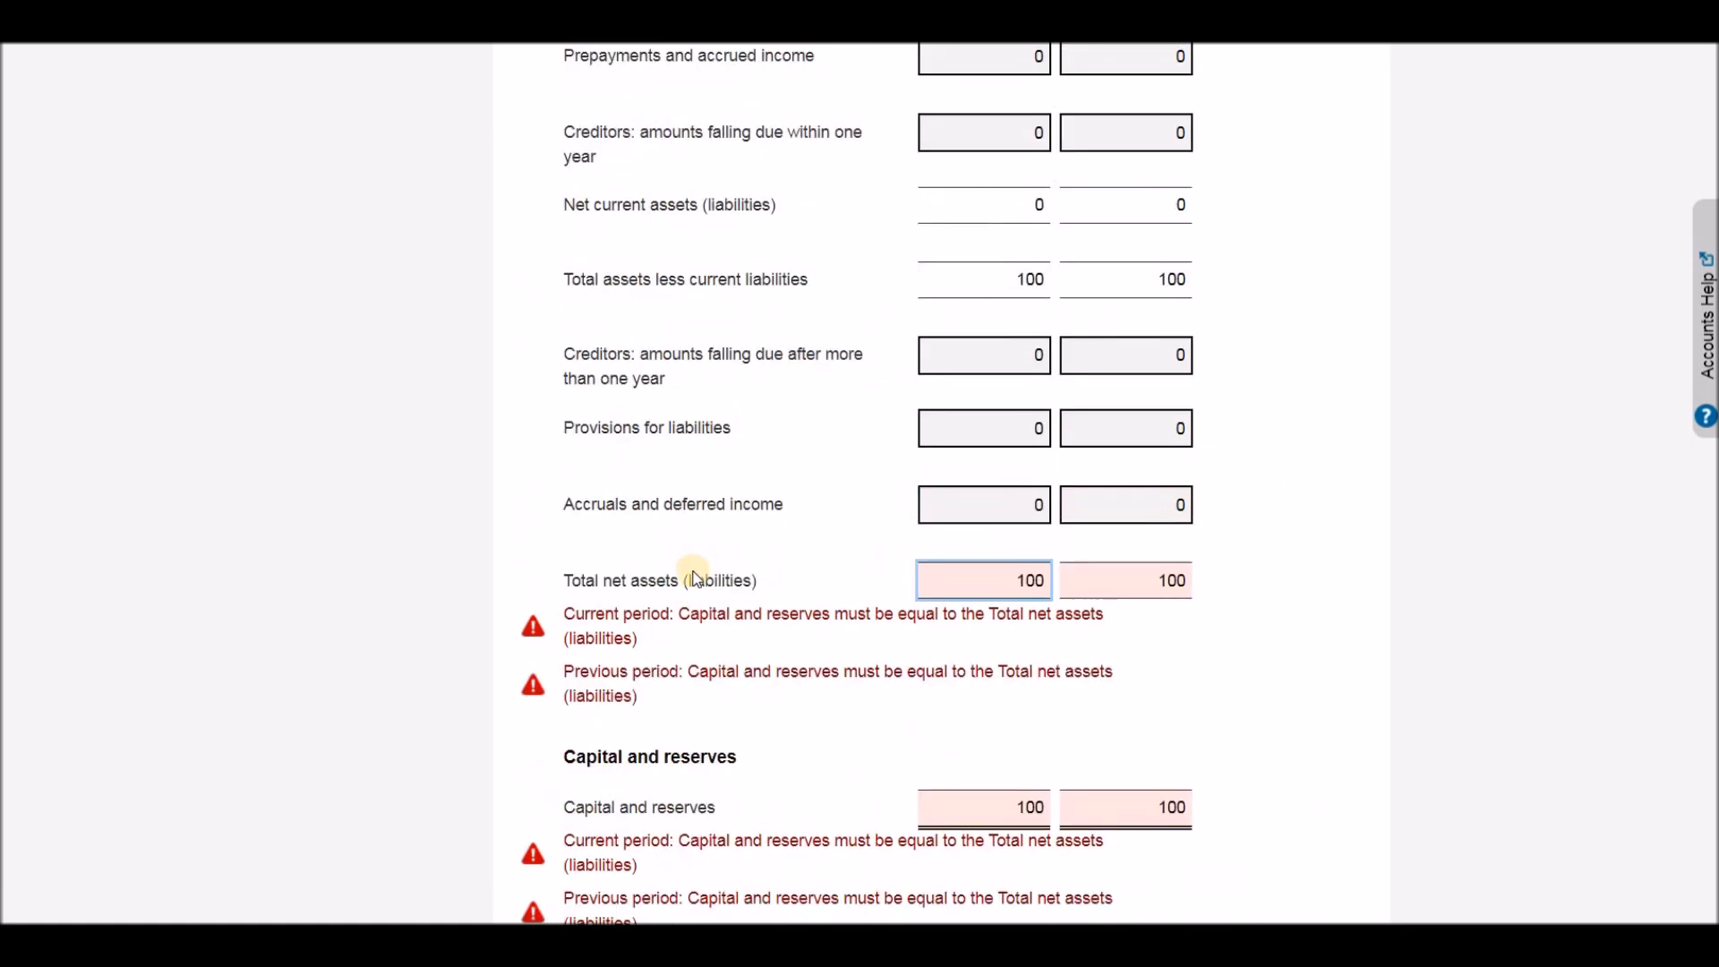
Clear all four confirmation statements under the average number of employees
scroll(696, 591, "down", 3)
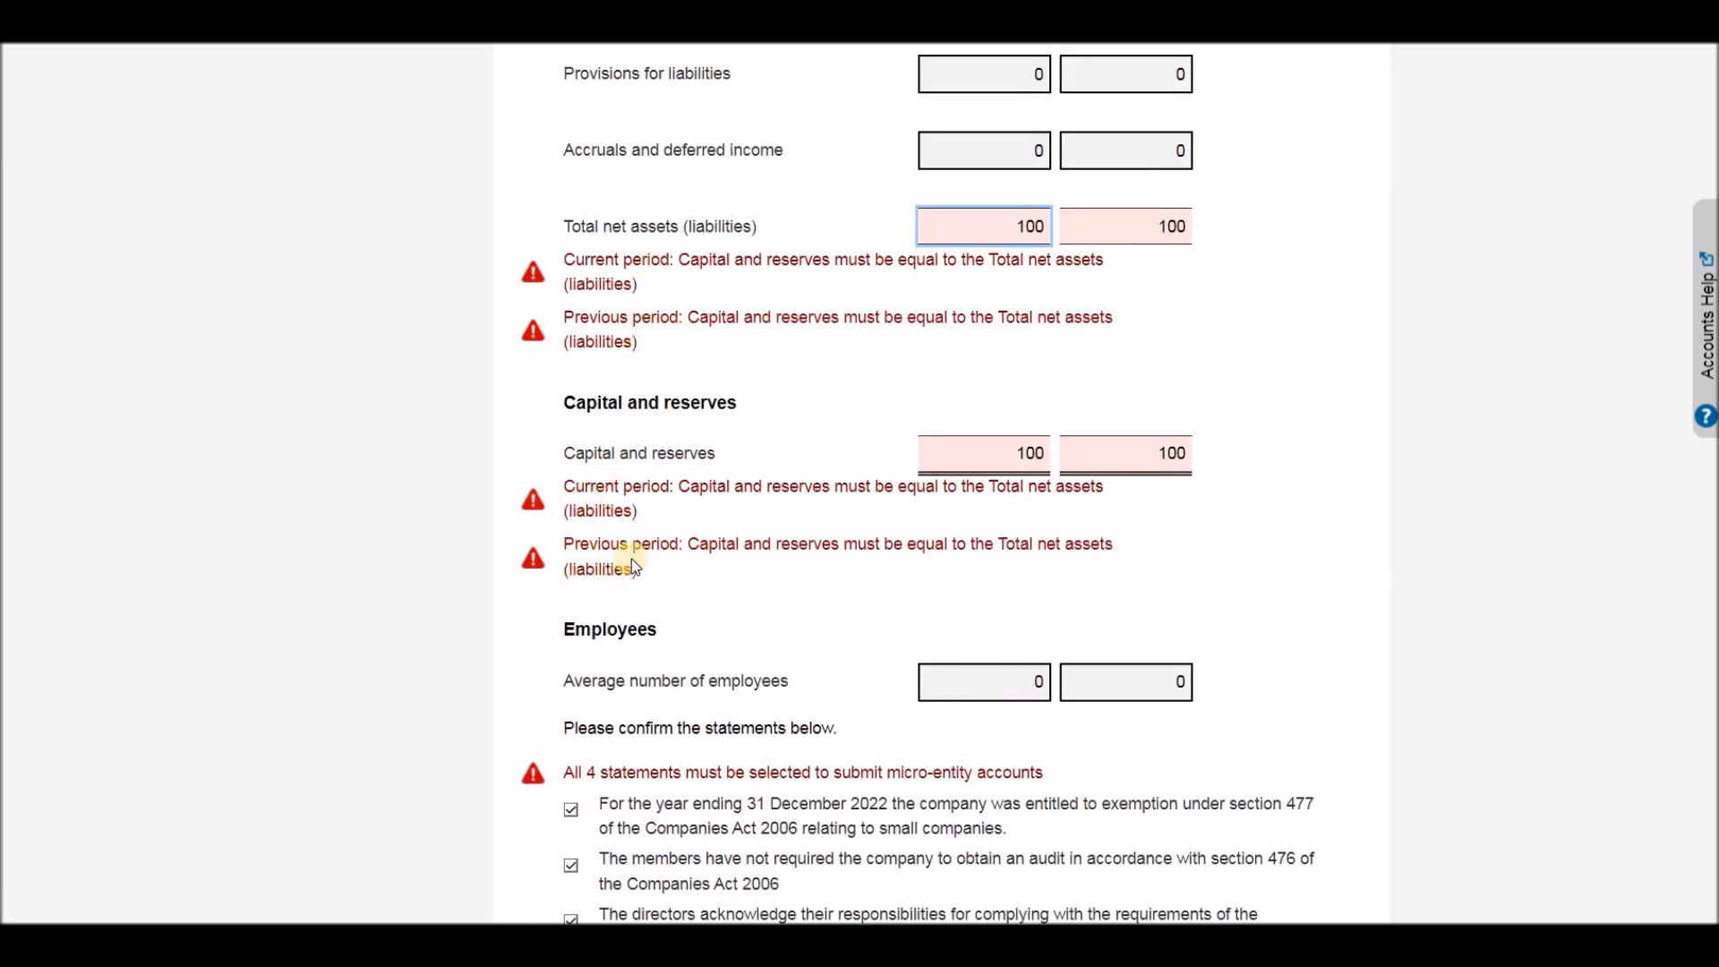
scroll(637, 561, "down", 1)
scroll(680, 555, "down", 1)
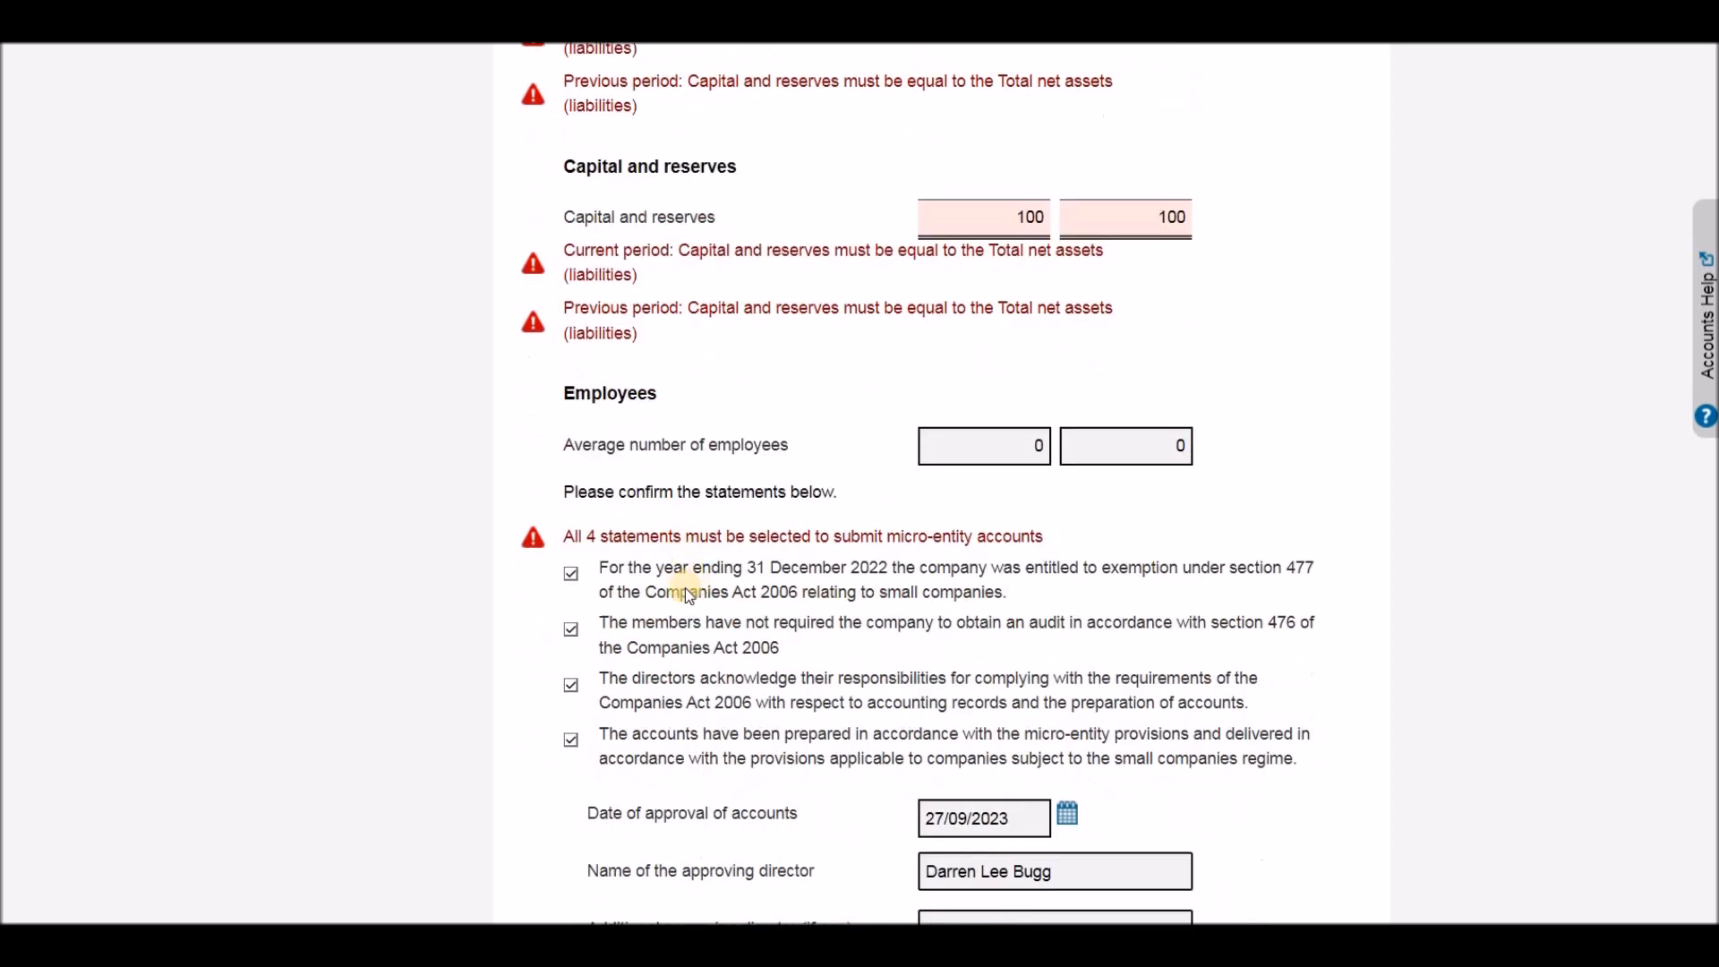
left_click(570, 573)
left_click(570, 628)
left_click(571, 686)
left_click(573, 740)
scroll(680, 817, "down", 3)
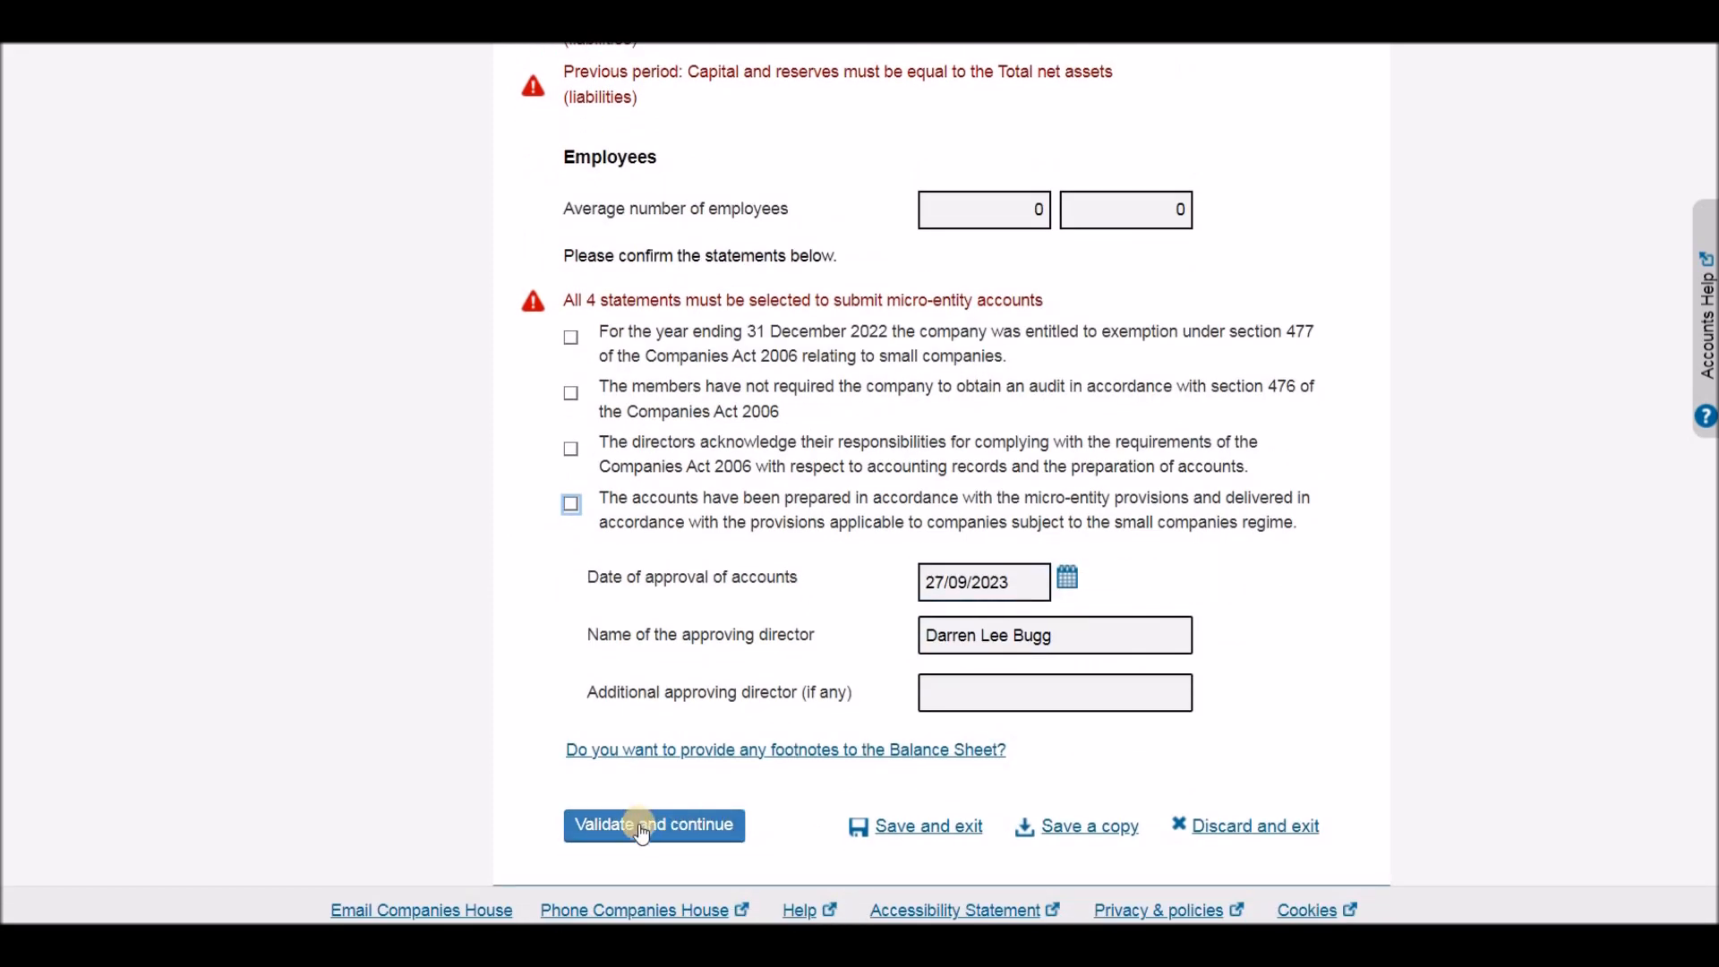
Select all four confirmation statements required for micro-entity accounts and validate the balance sheet to continue
scroll(645, 711, "up", 3)
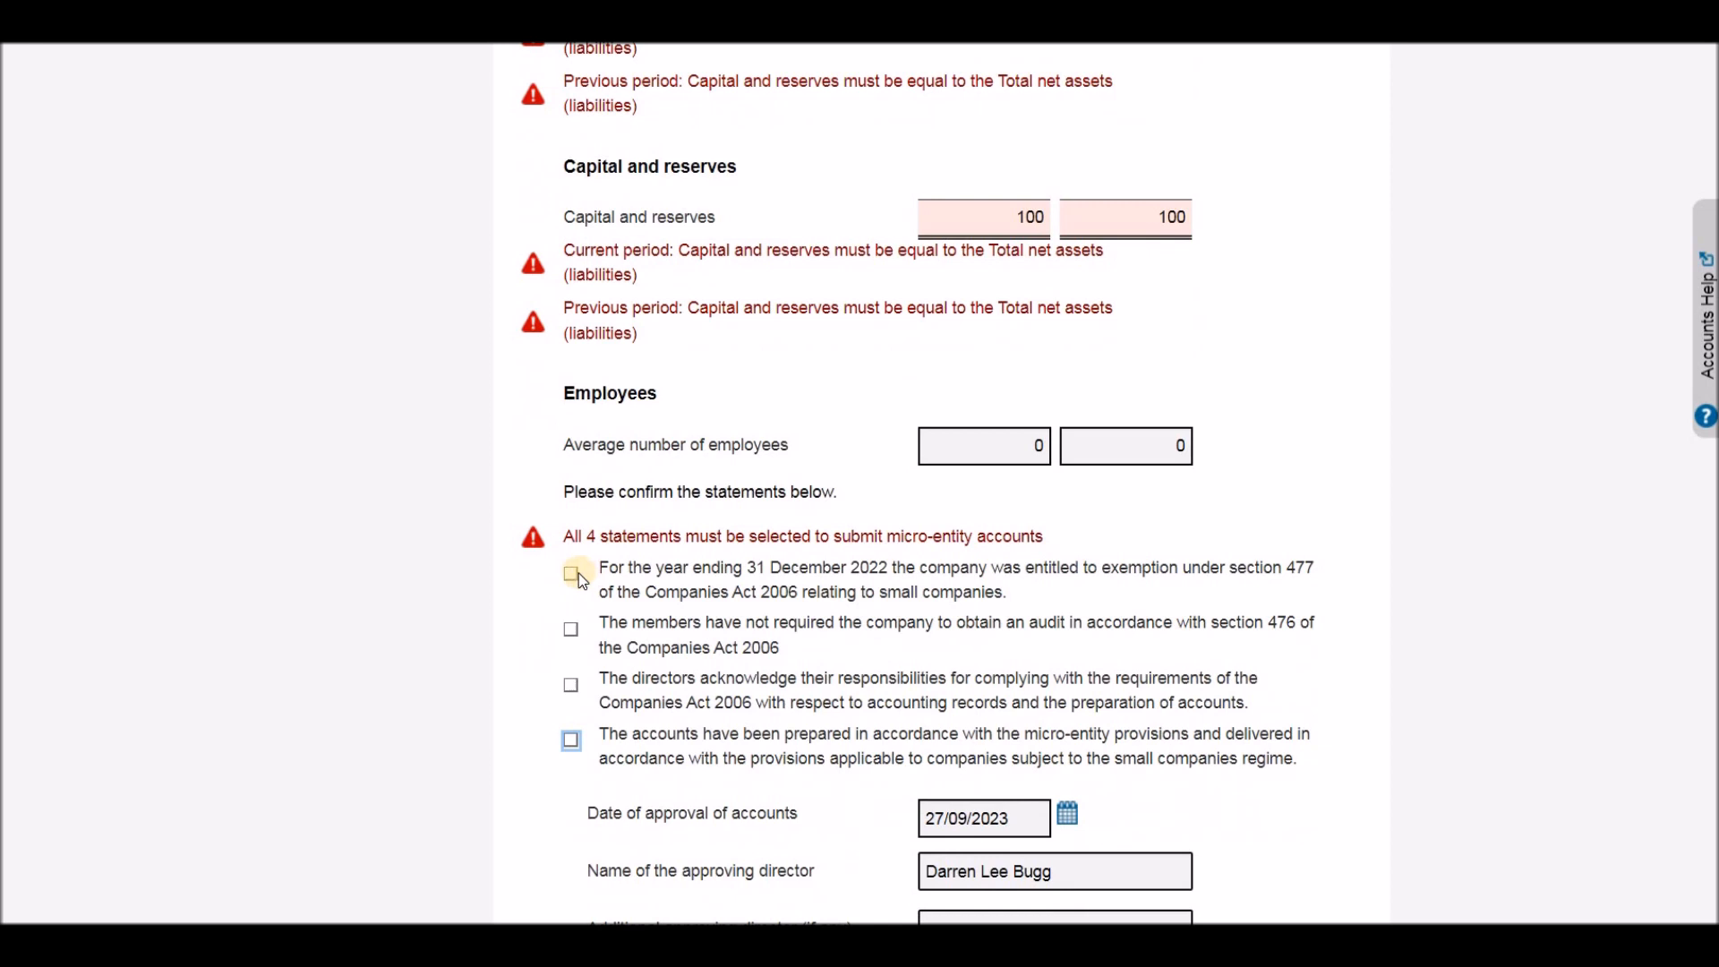
left_click(573, 575)
left_click(571, 574)
left_click(564, 685)
left_click(573, 631)
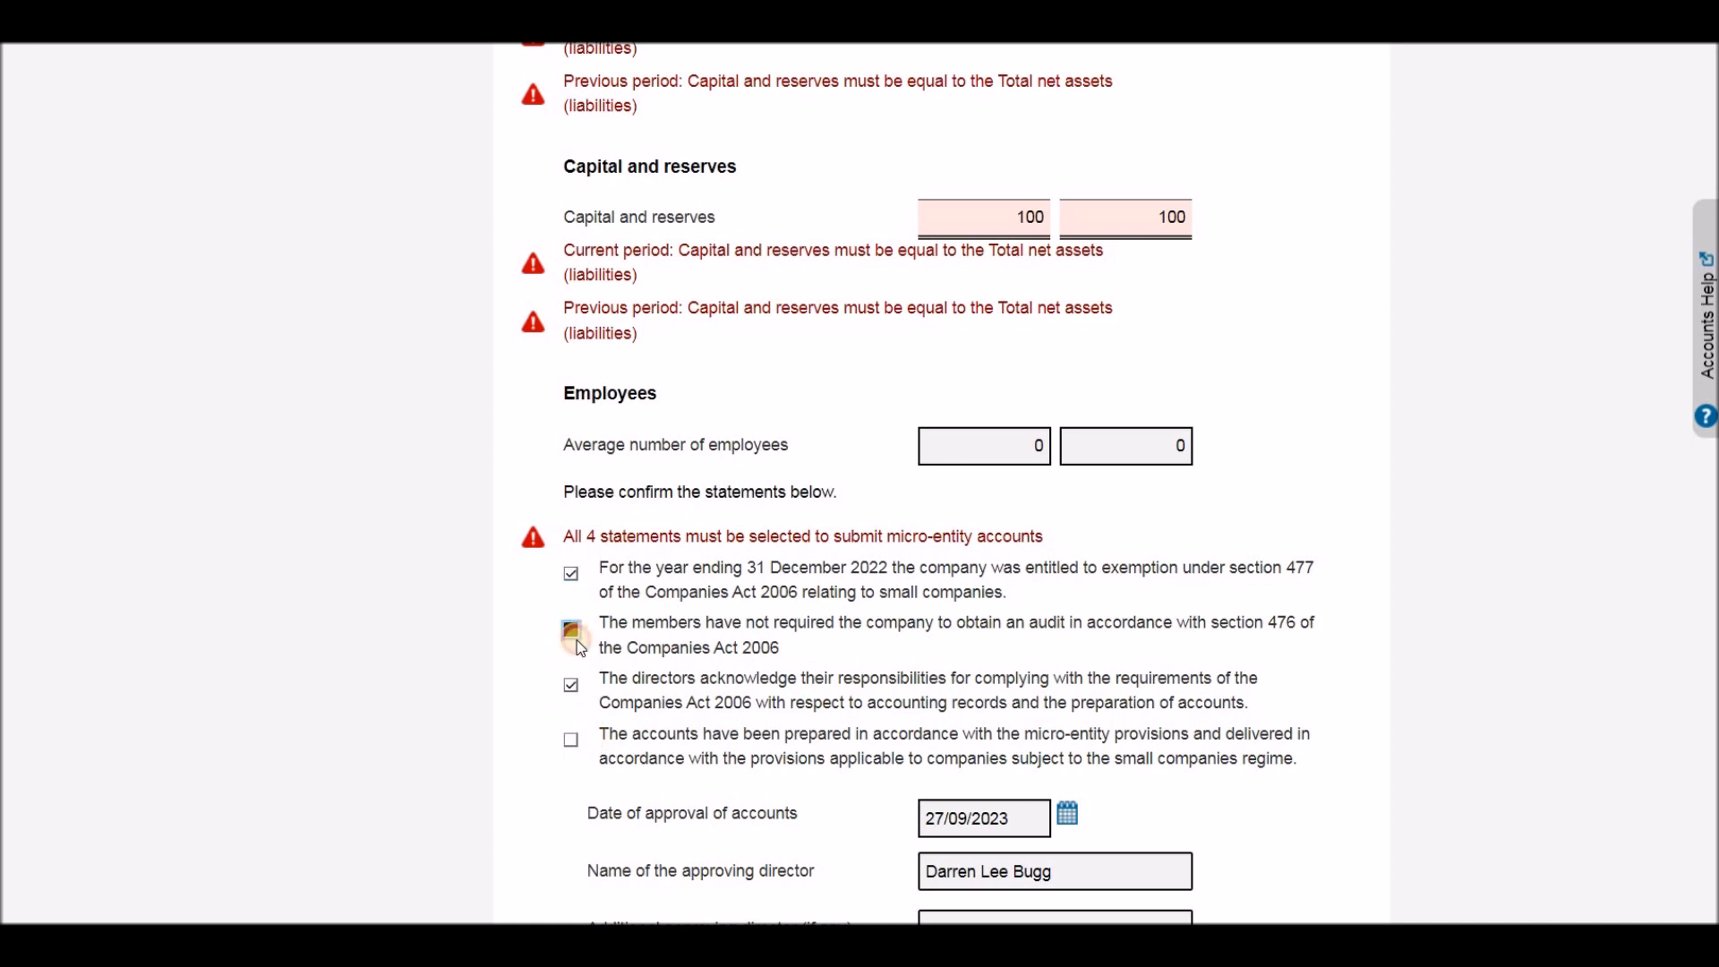
left_click(573, 740)
scroll(922, 679, "down", 2)
scroll(927, 679, "down", 2)
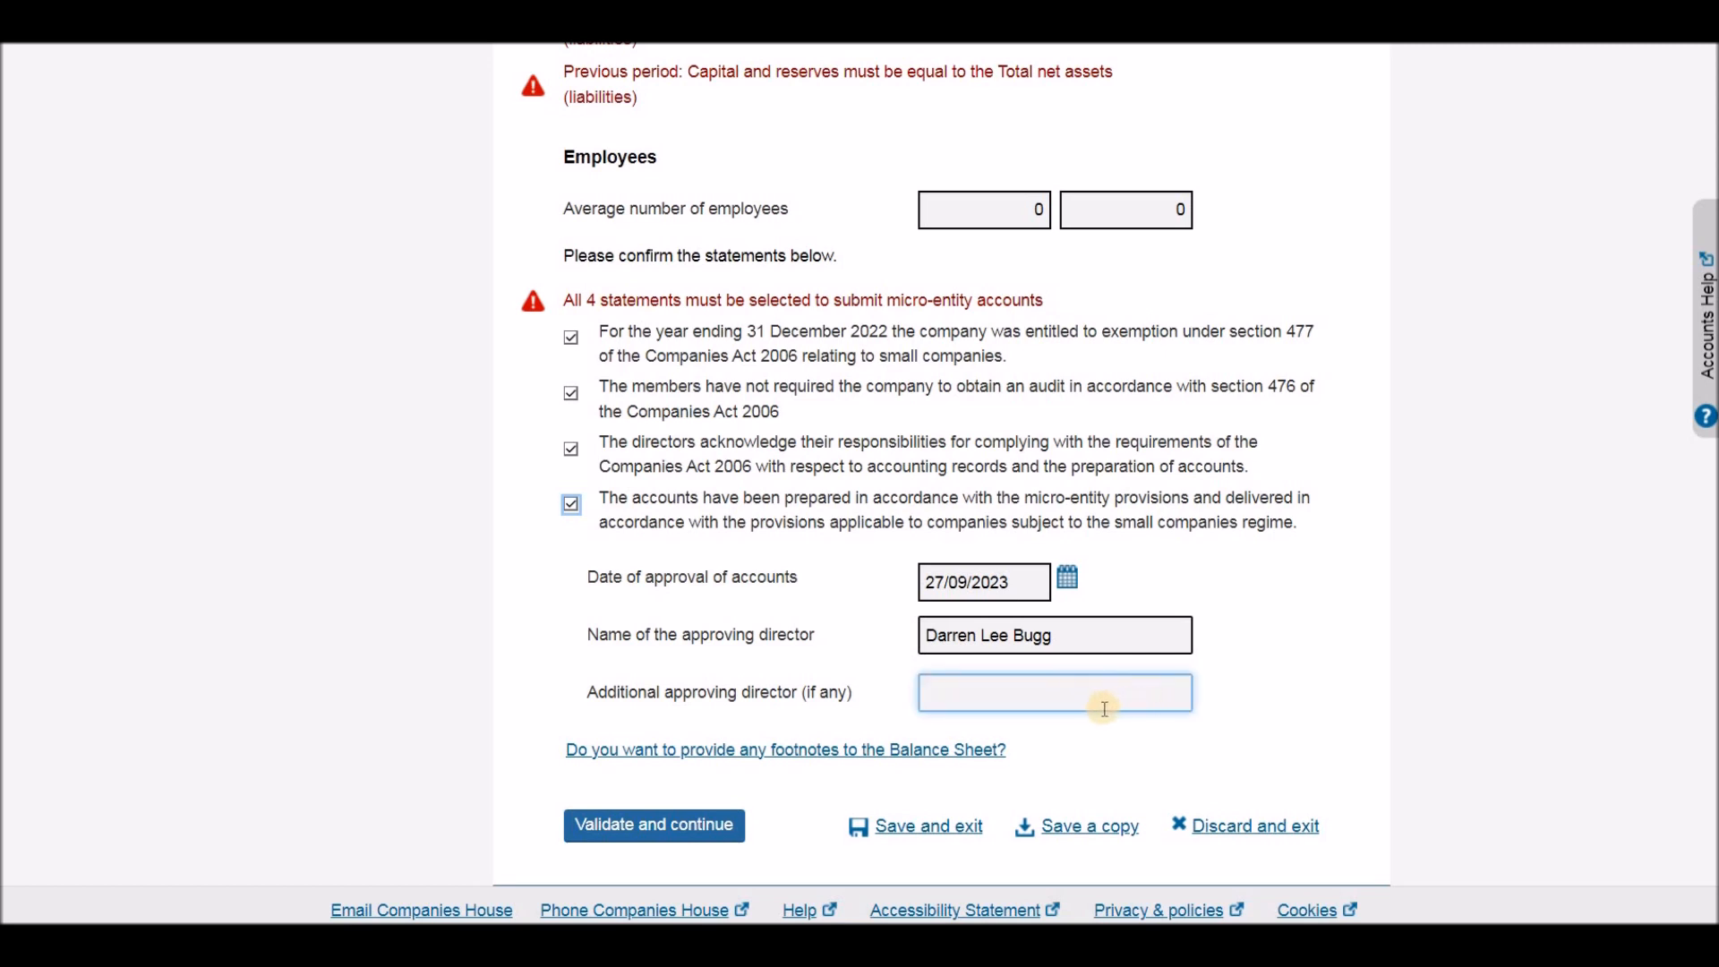
left_click(655, 825)
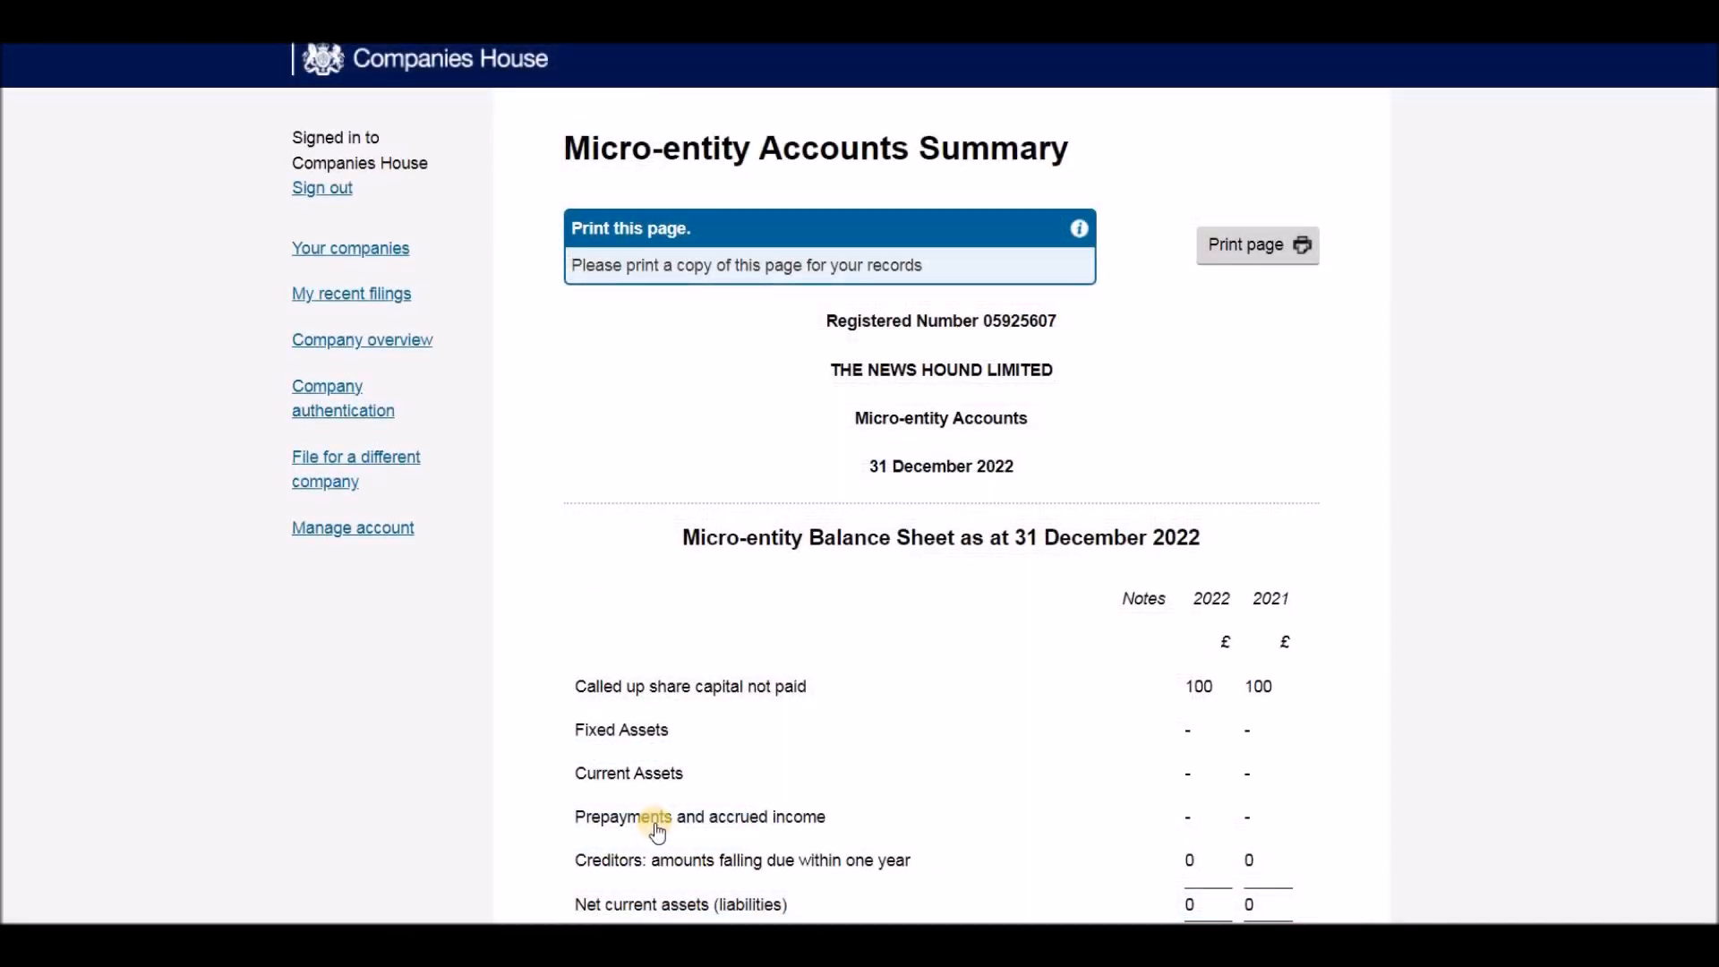
Review the Micro-entity Accounts Summary, including the balance sheet figures, statutory statements, board approval and employees note
scroll(1063, 767, "down", 4)
scroll(1047, 754, "up", 4)
scroll(942, 482, "down", 4)
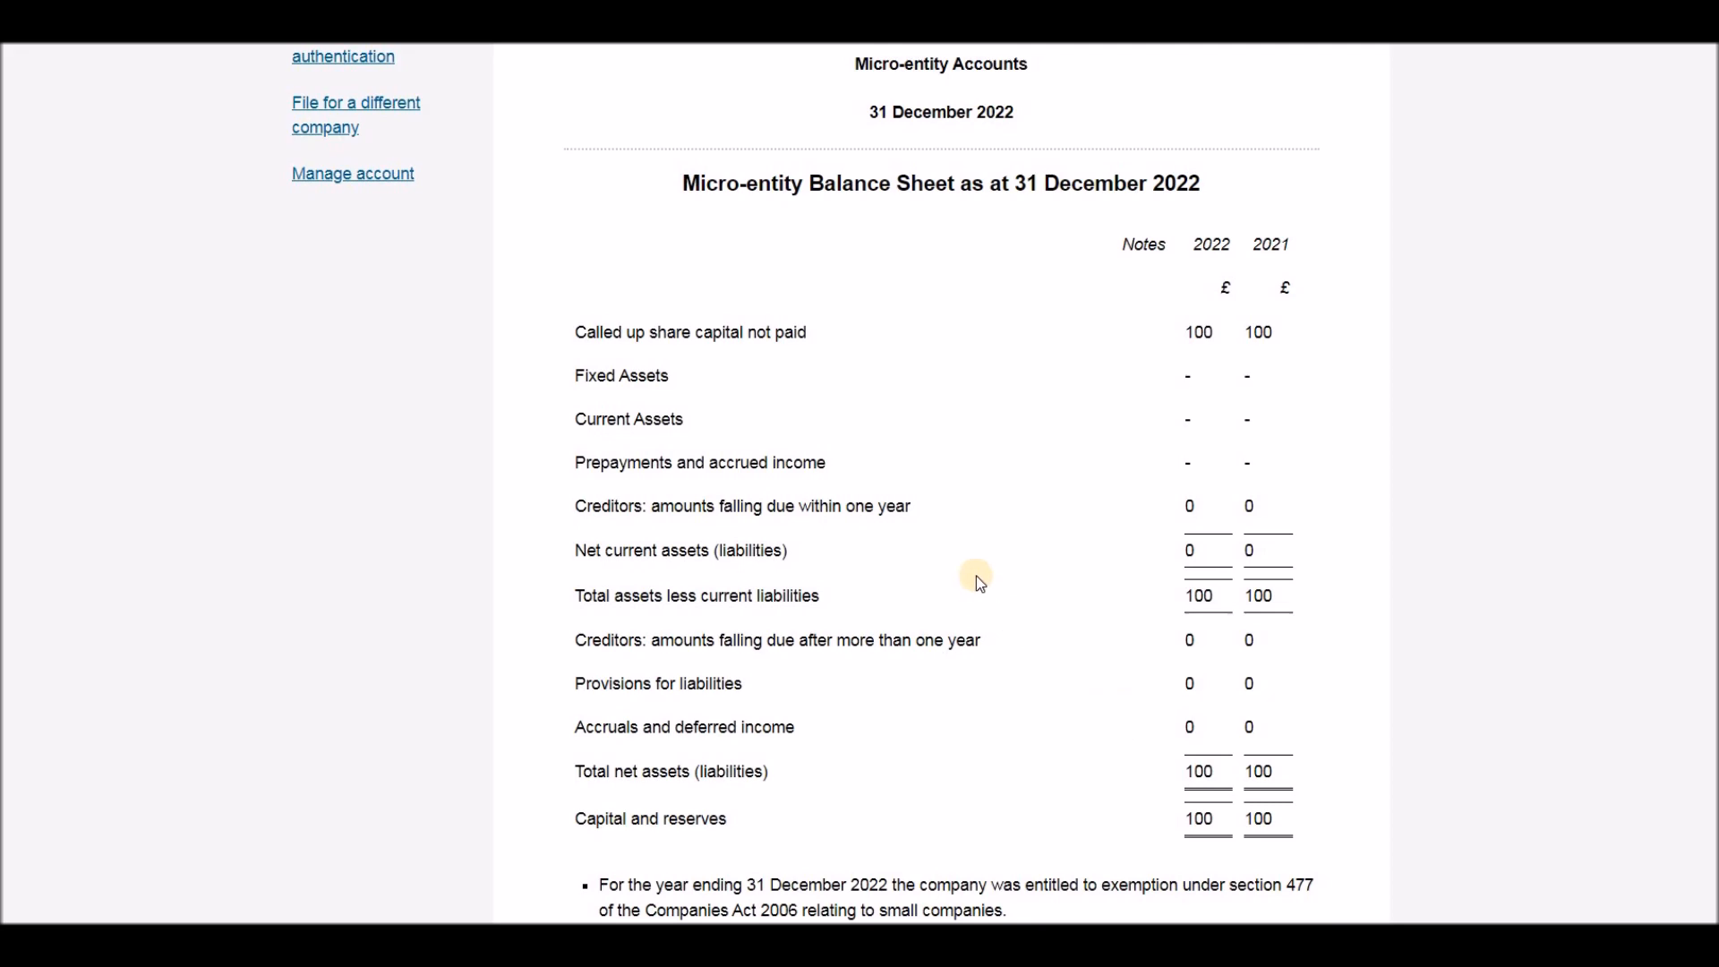
scroll(979, 591, "down", 7)
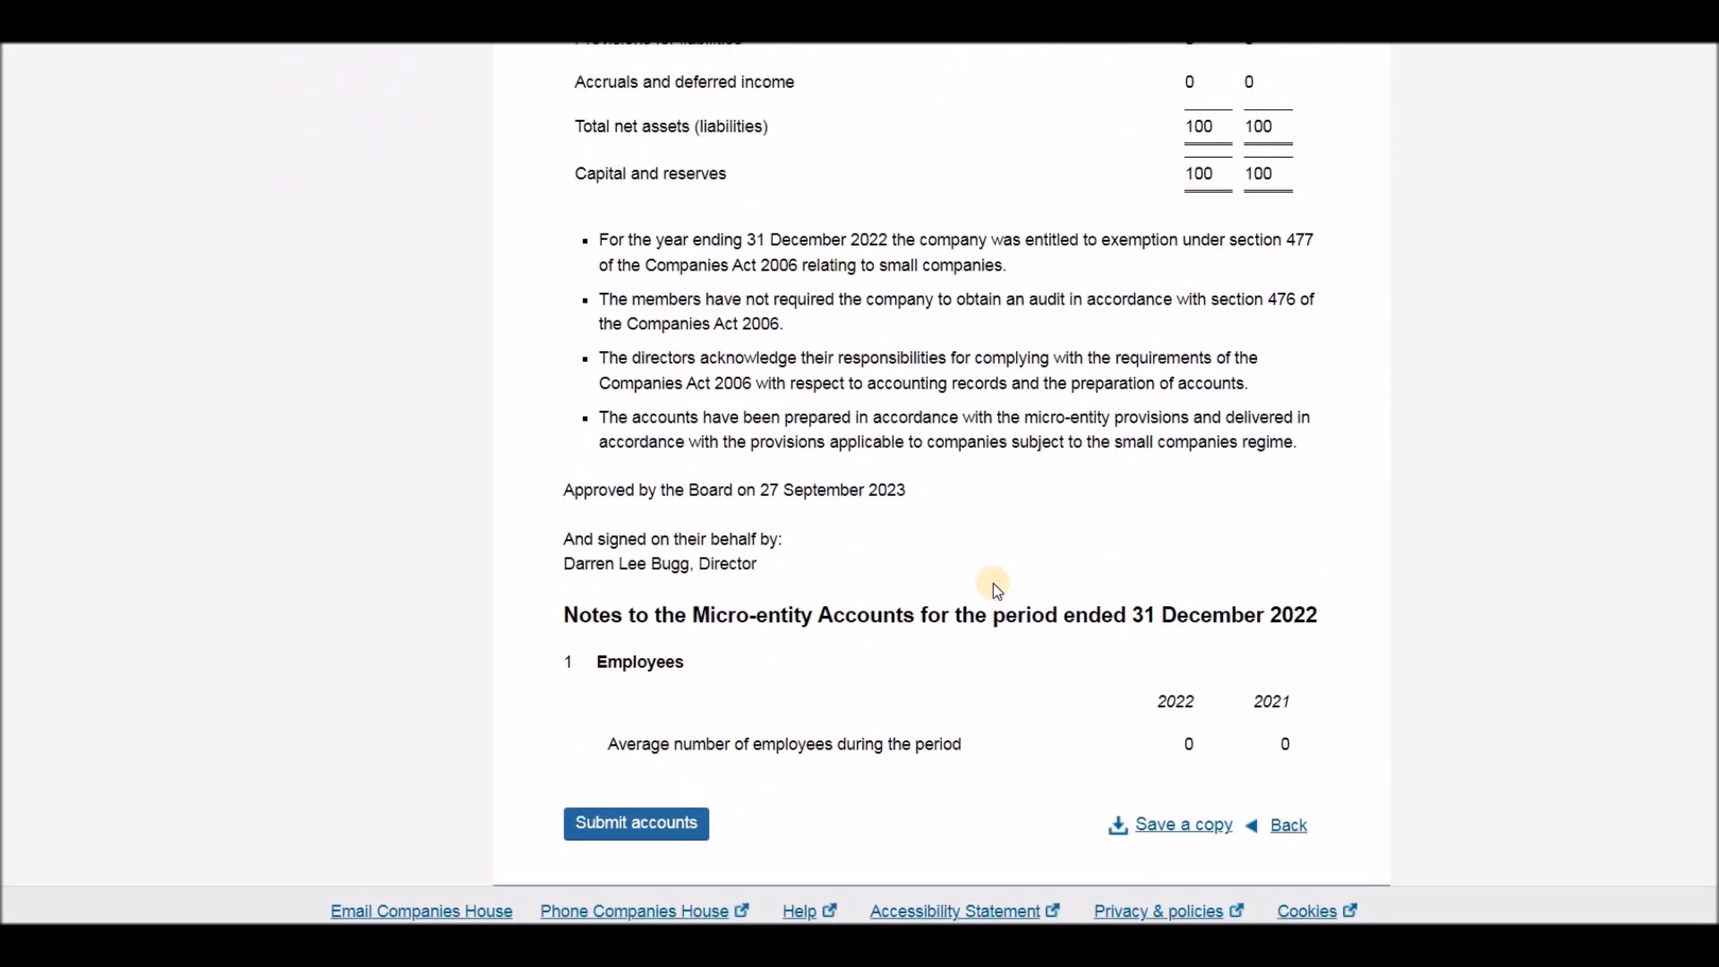
scroll(996, 589, "up", 7)
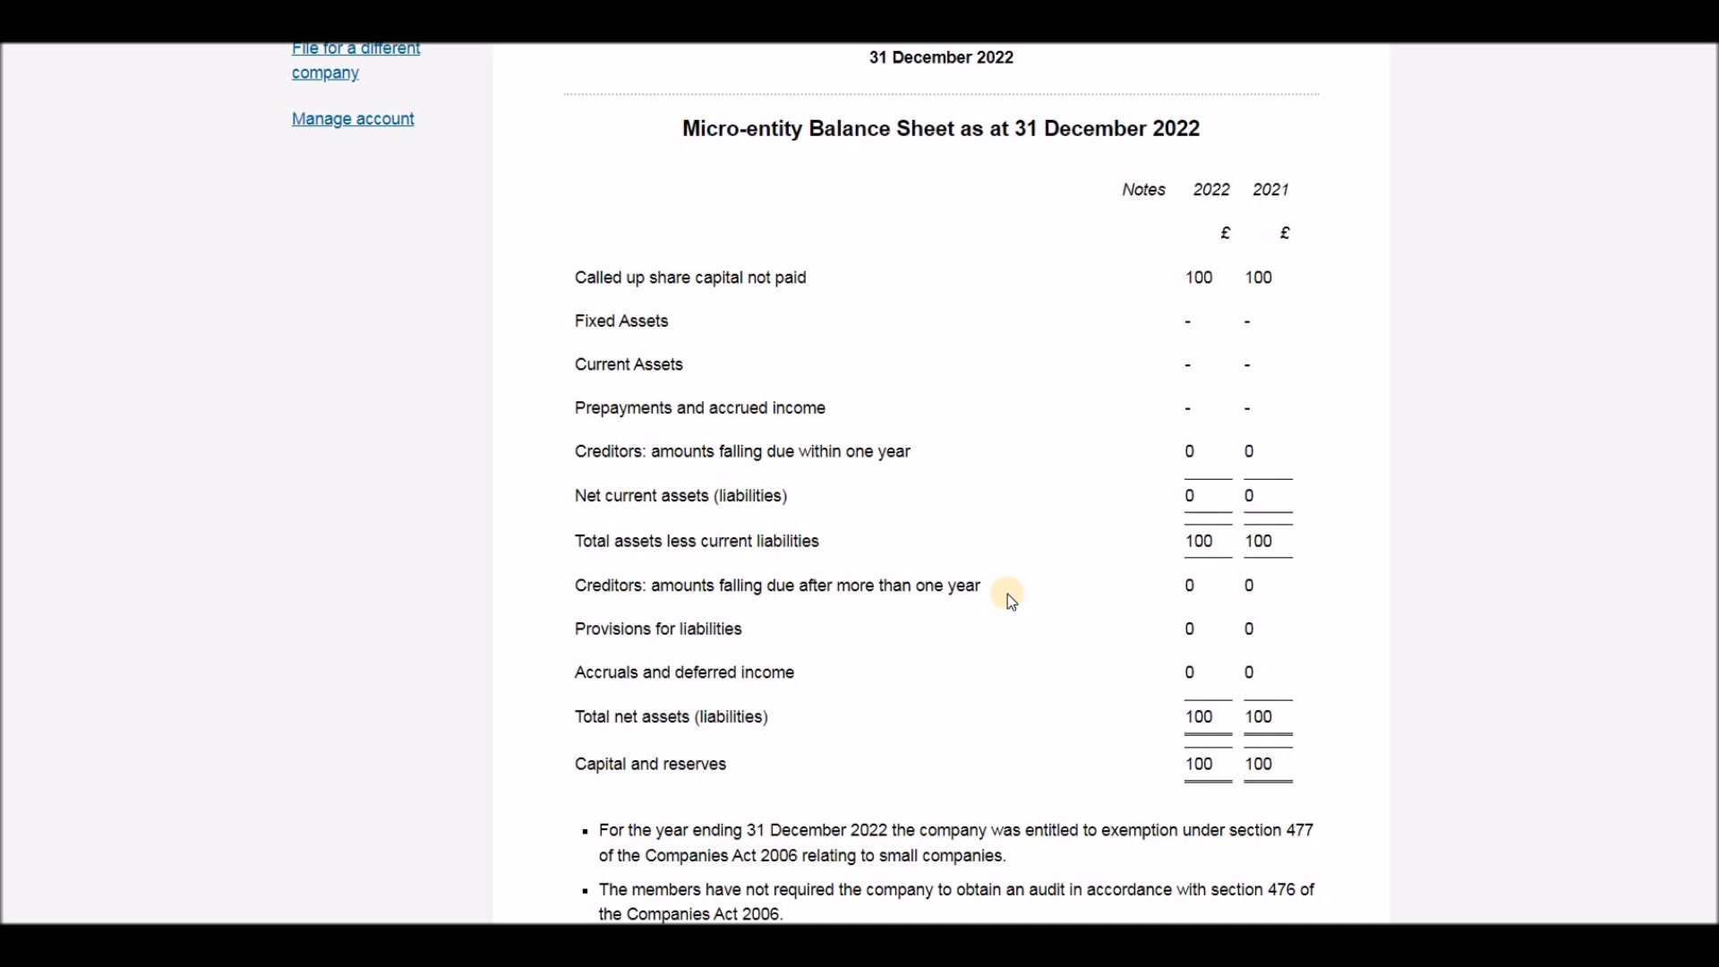
scroll(981, 559, "up", 5)
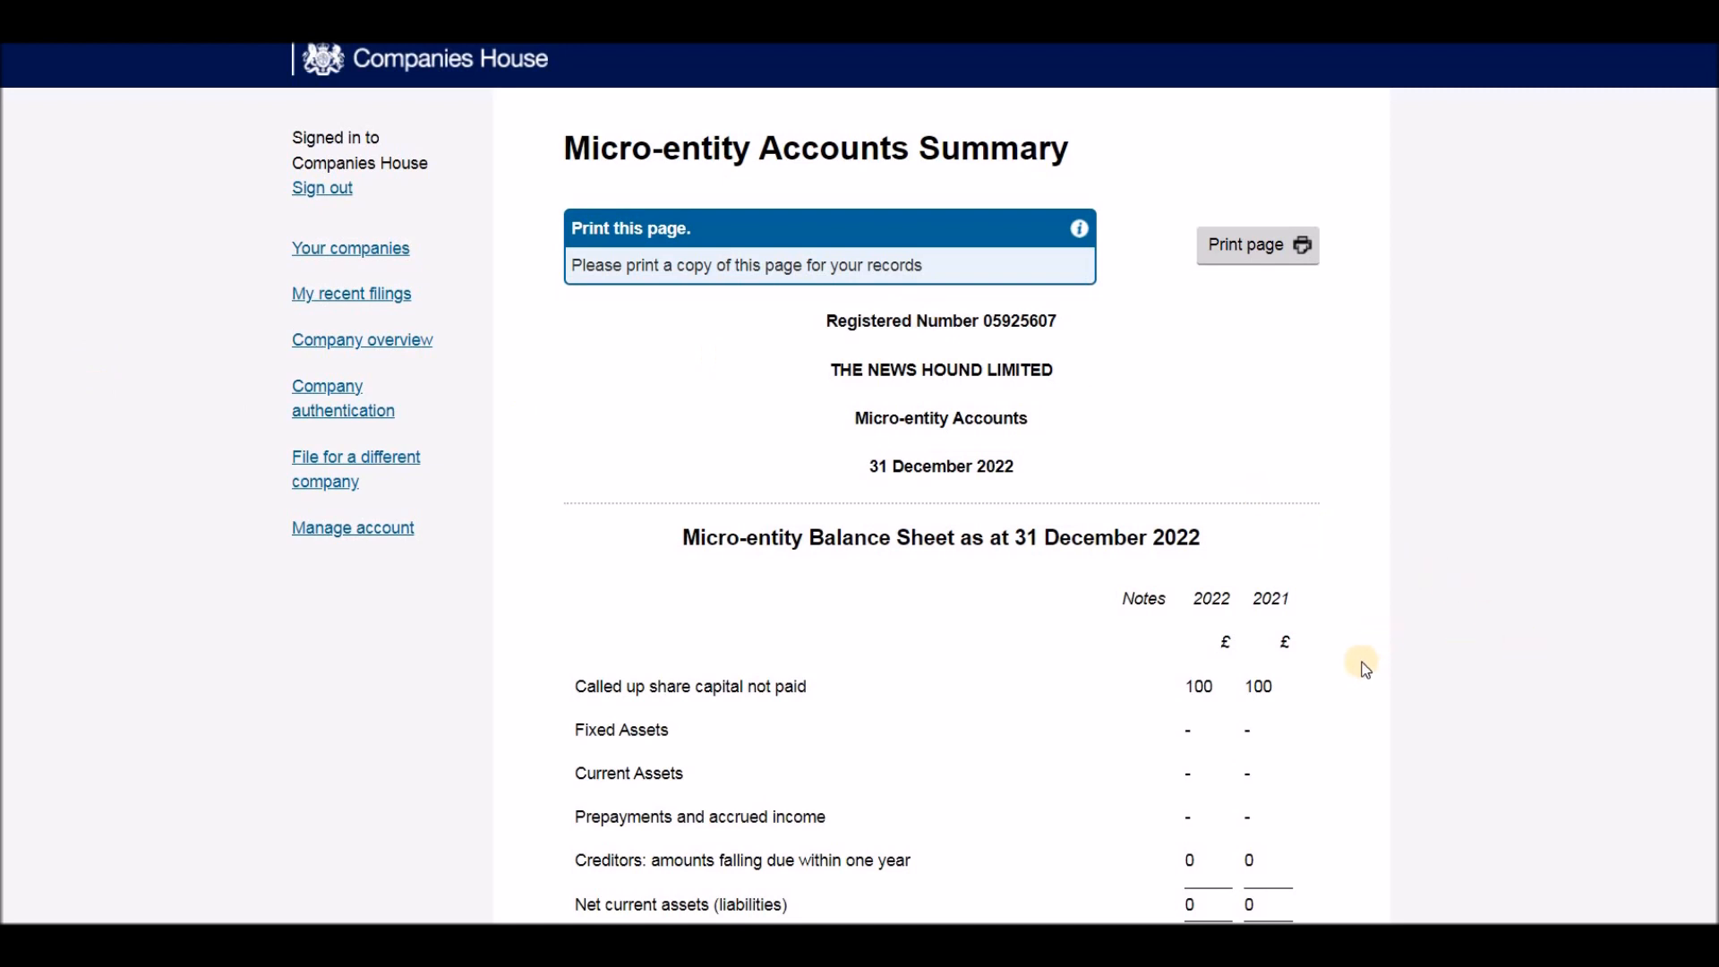
scroll(1279, 634, "down", 4)
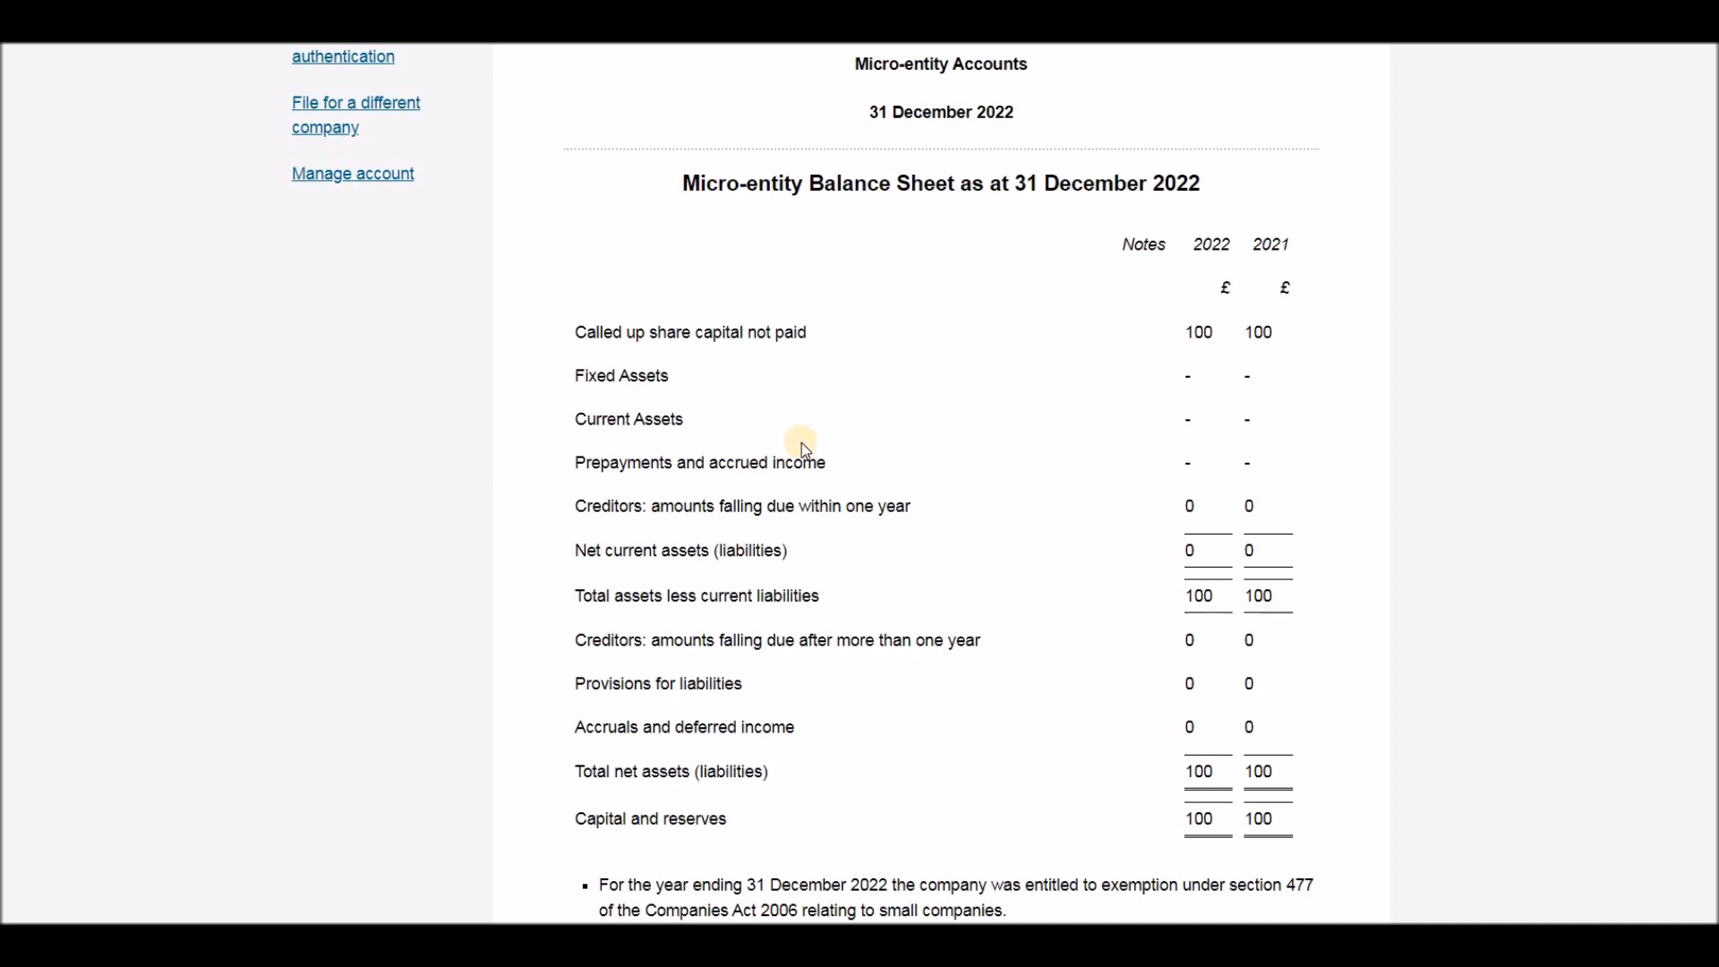
scroll(788, 474, "down", 3)
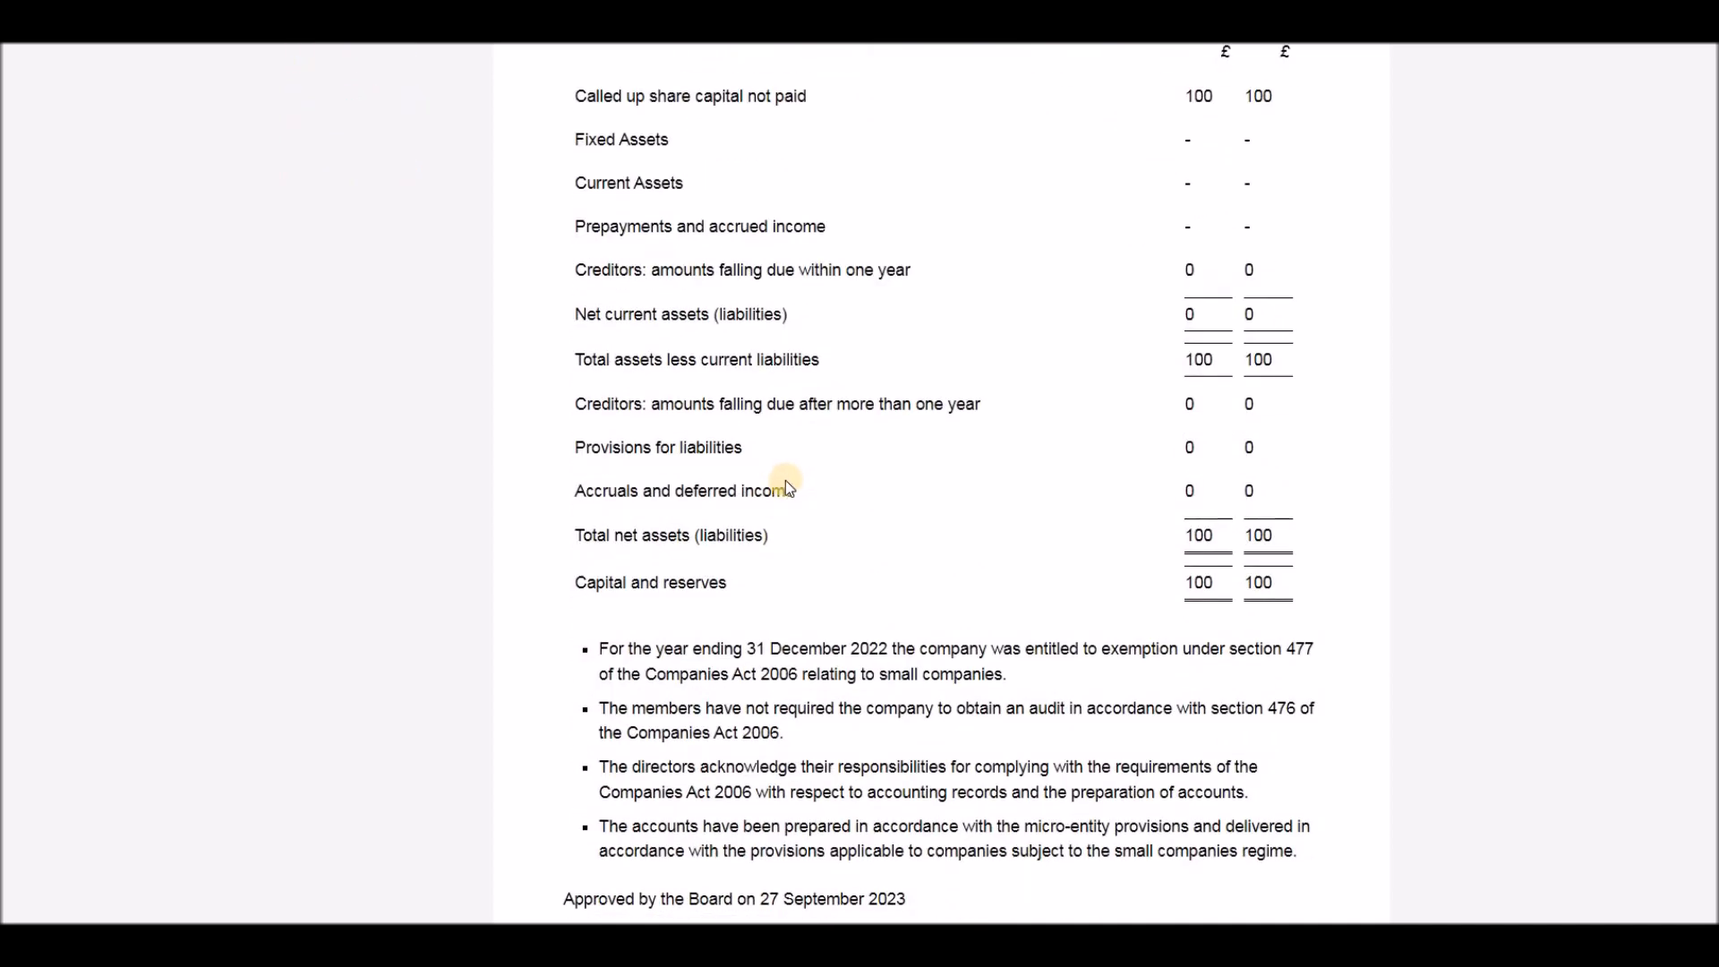
scroll(781, 480, "down", 5)
scroll(788, 480, "up", 5)
scroll(779, 484, "up", 3)
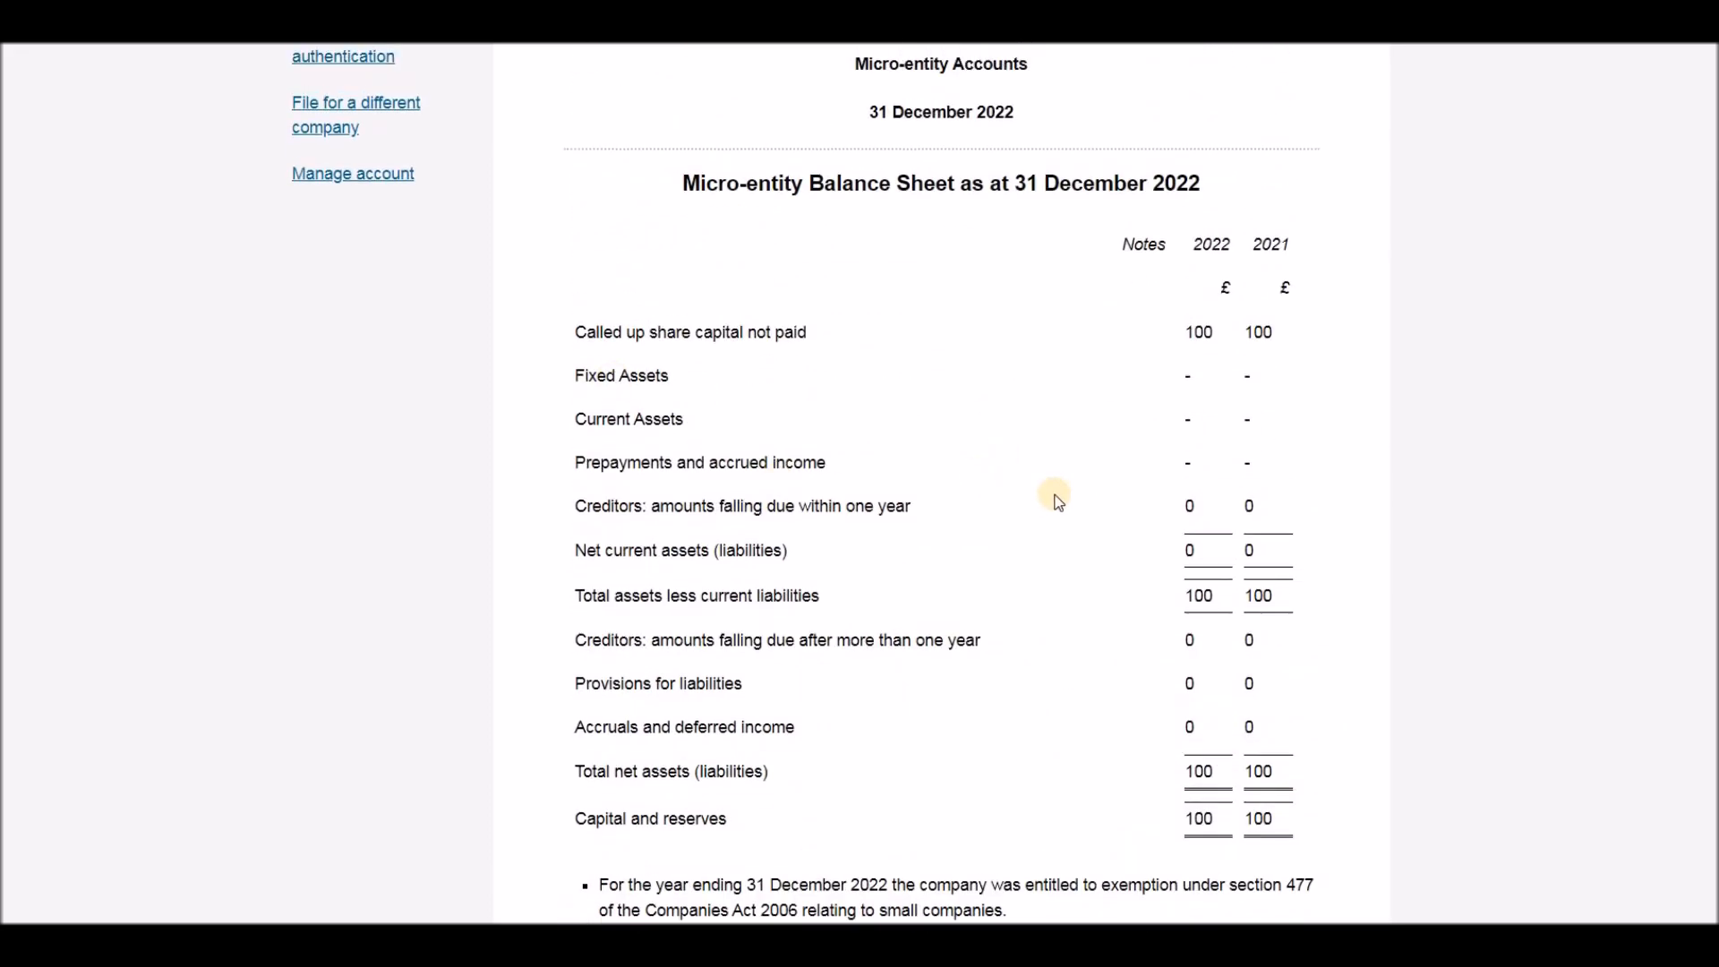
scroll(1071, 583, "down", 2)
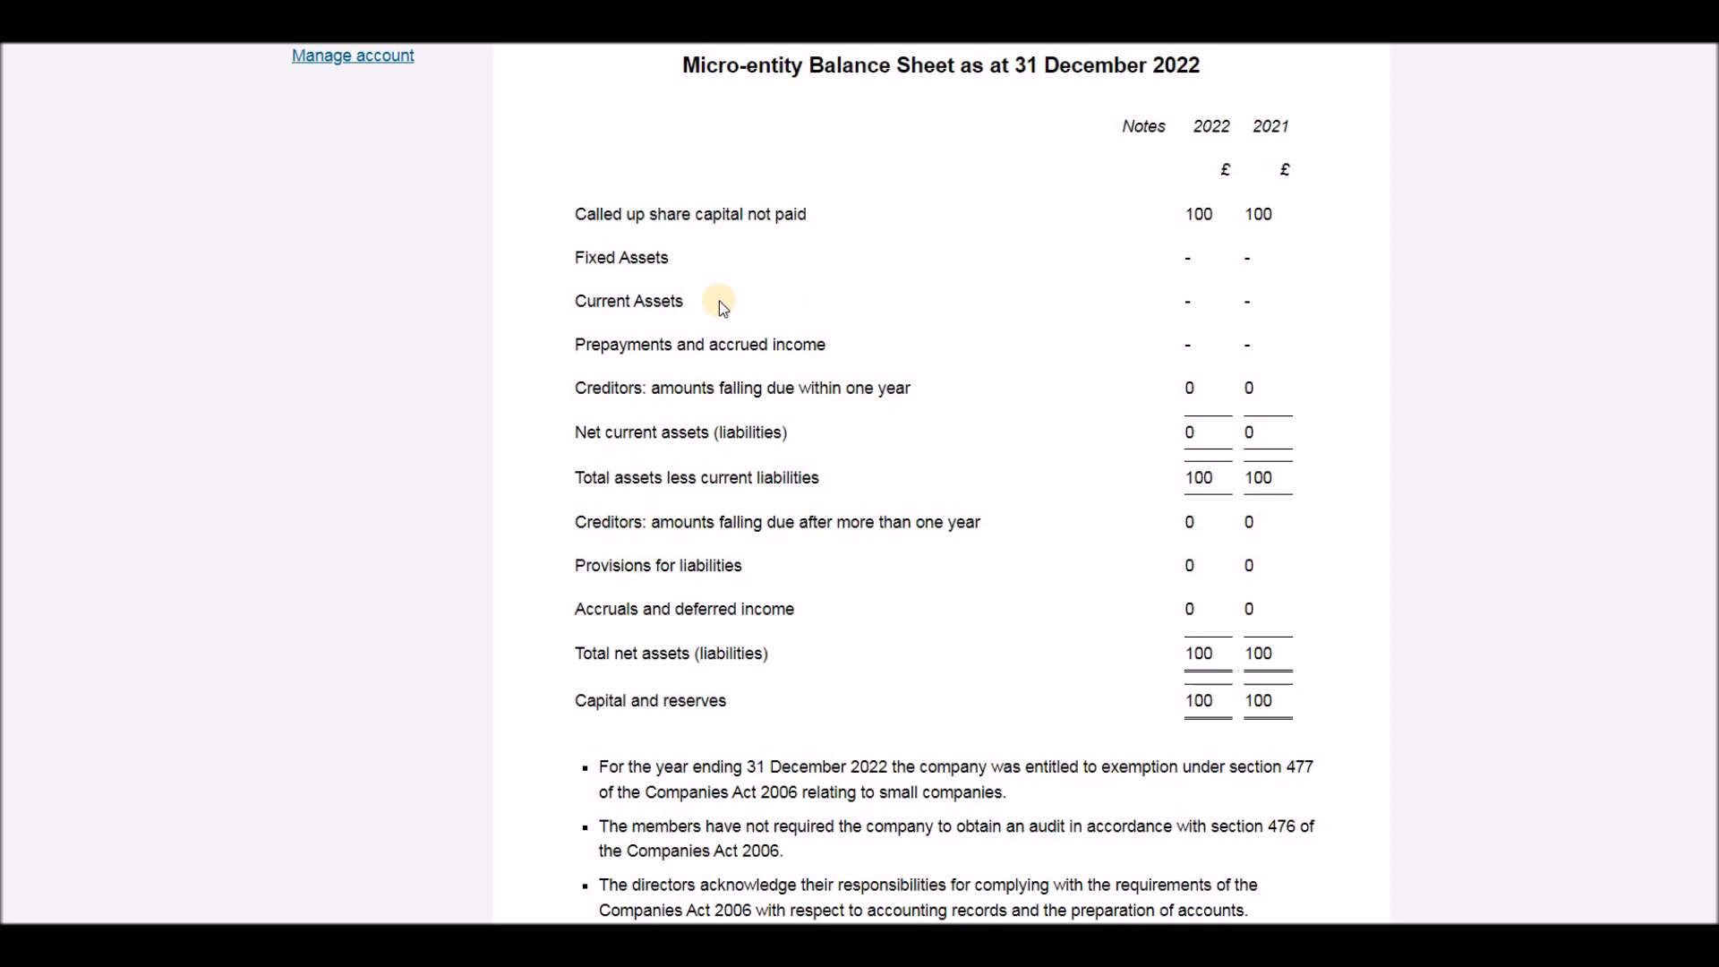